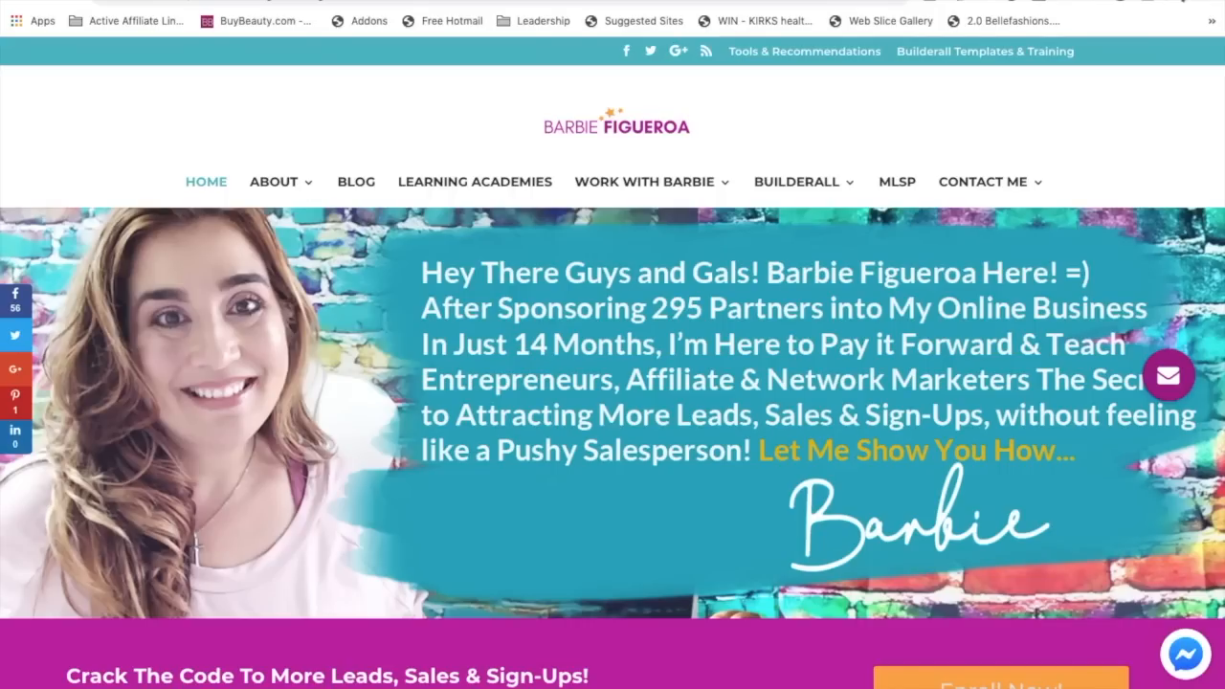
left_click(713, 674)
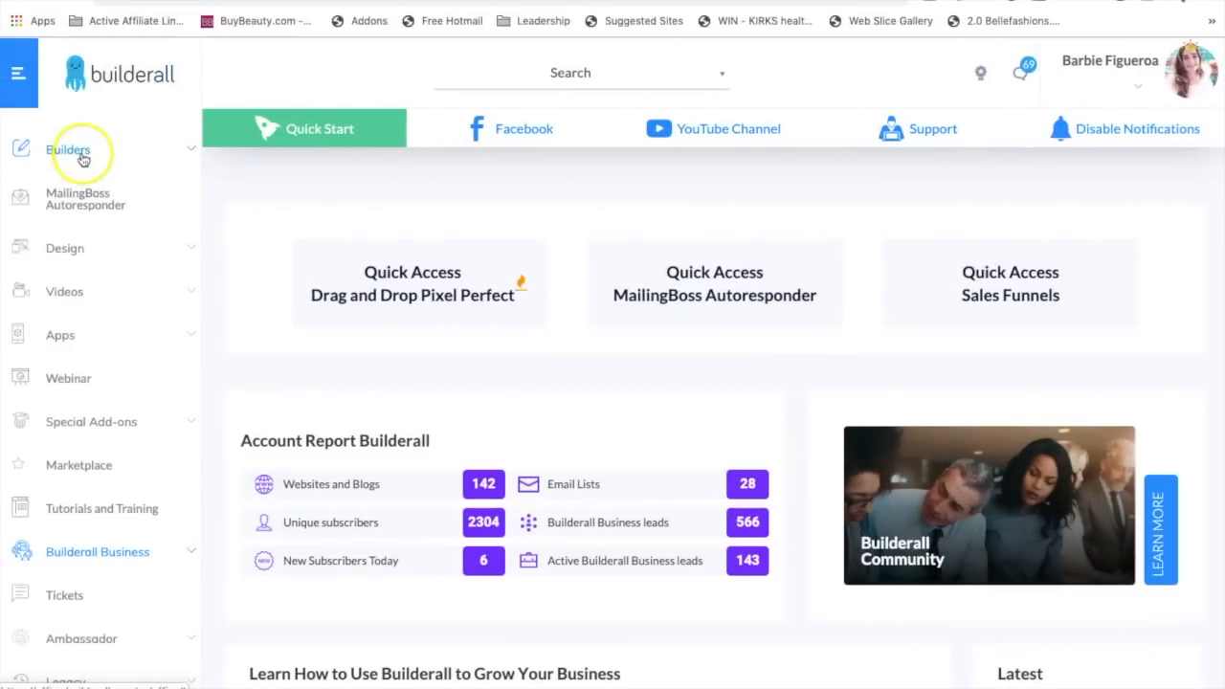
- Create a new Drag and Drop Pixel Perfect website from the Blank Layout Clean template in the Blank Page category
left_click(82, 158)
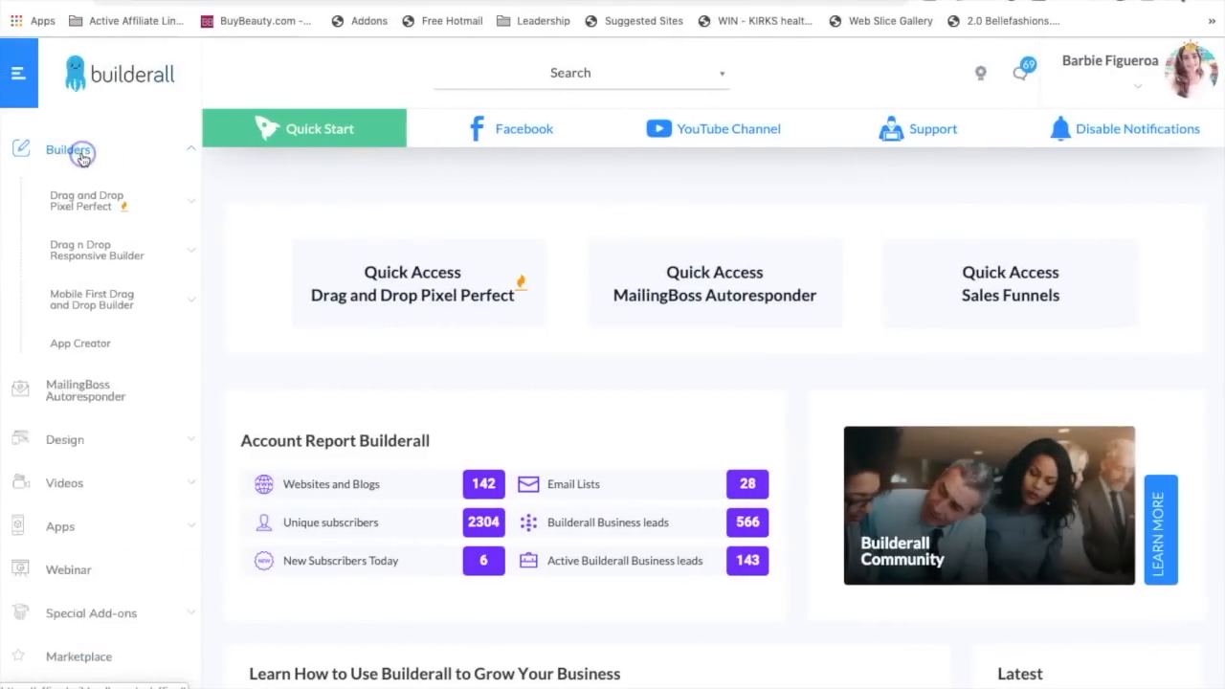
left_click(76, 209)
left_click(74, 295)
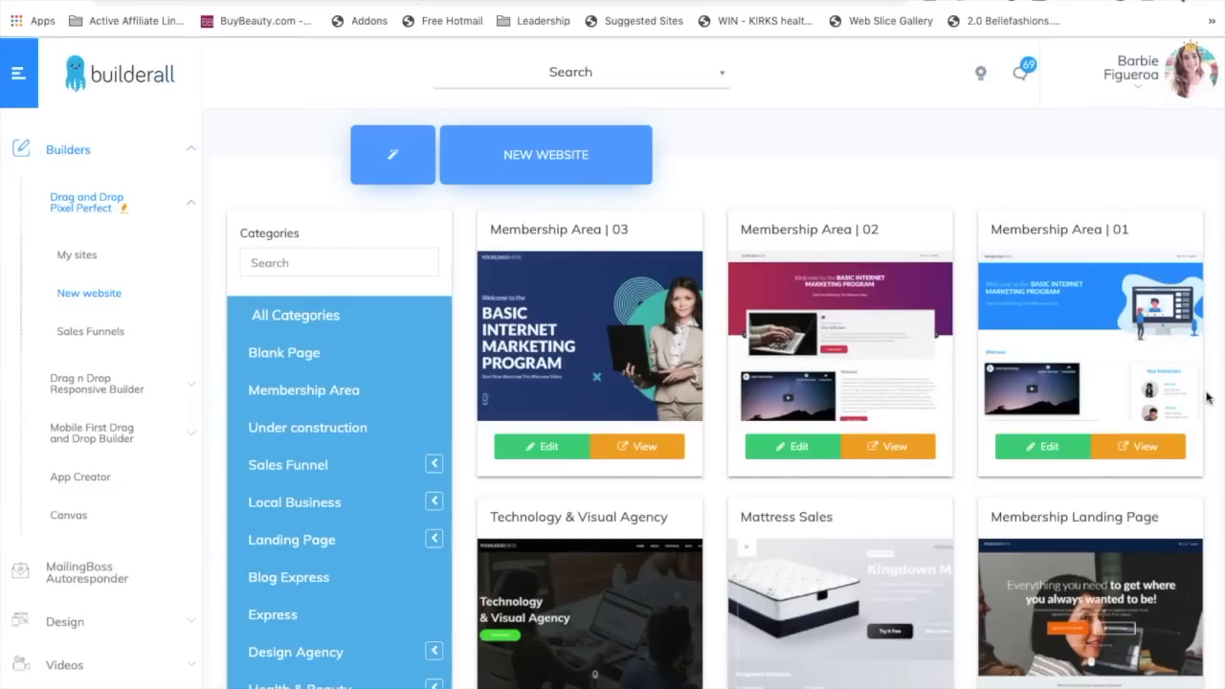
left_click(272, 356)
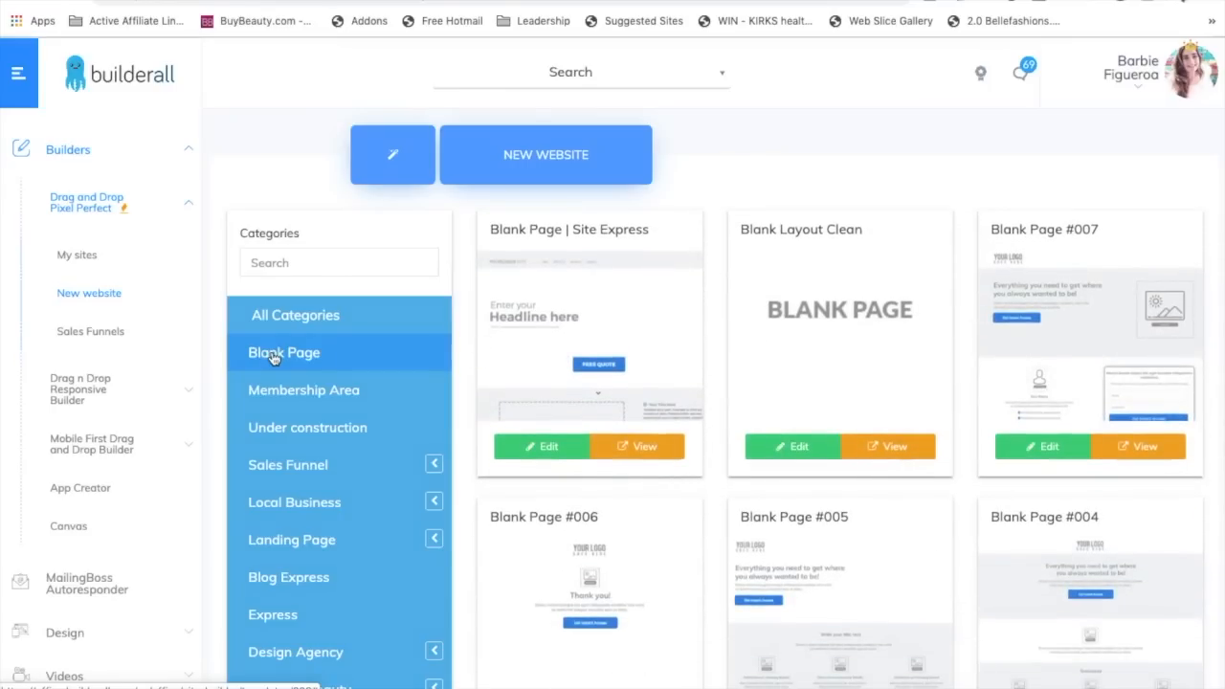
left_click(783, 459)
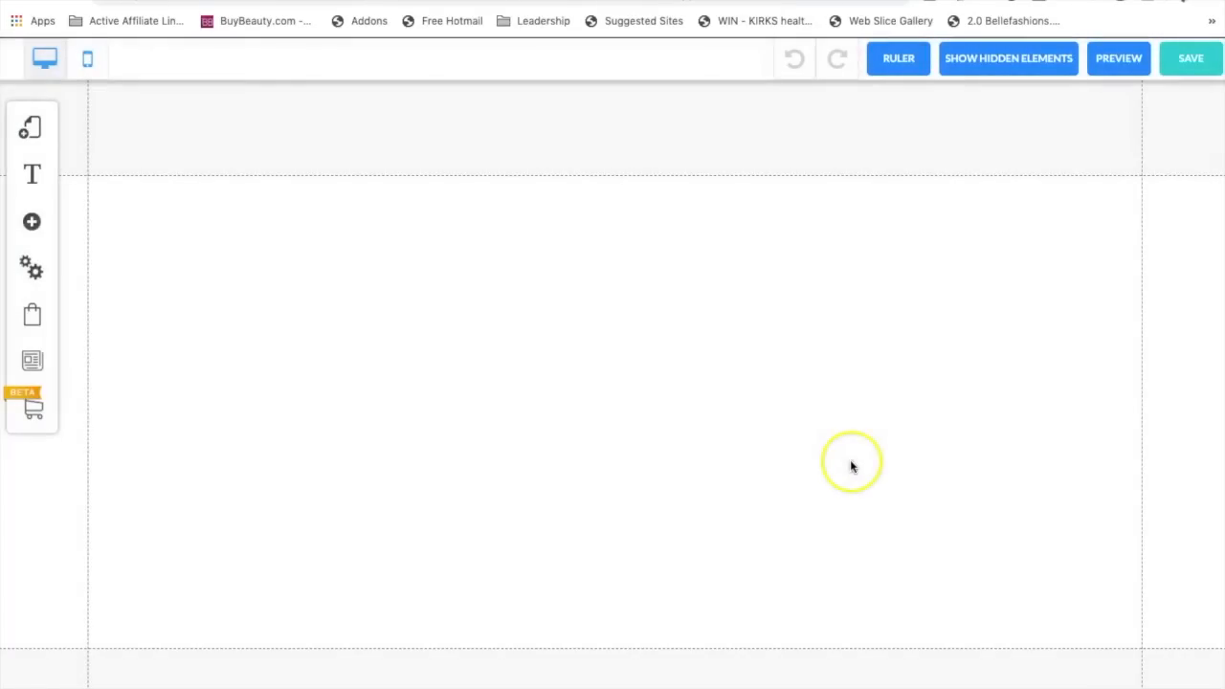
- Shrink the blank page's header to a thin strip and move the footer boundary down
left_click_drag(618, 178, 618, 108)
left_click_drag(607, 599, 604, 648)
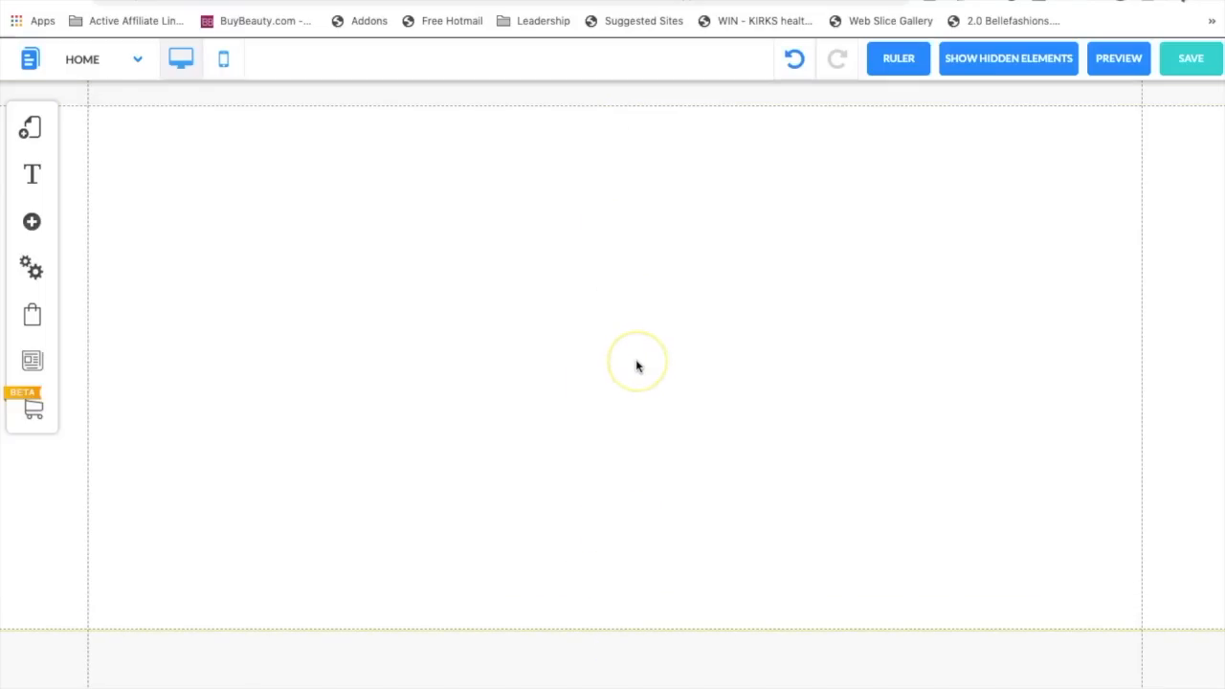
left_click(501, 99)
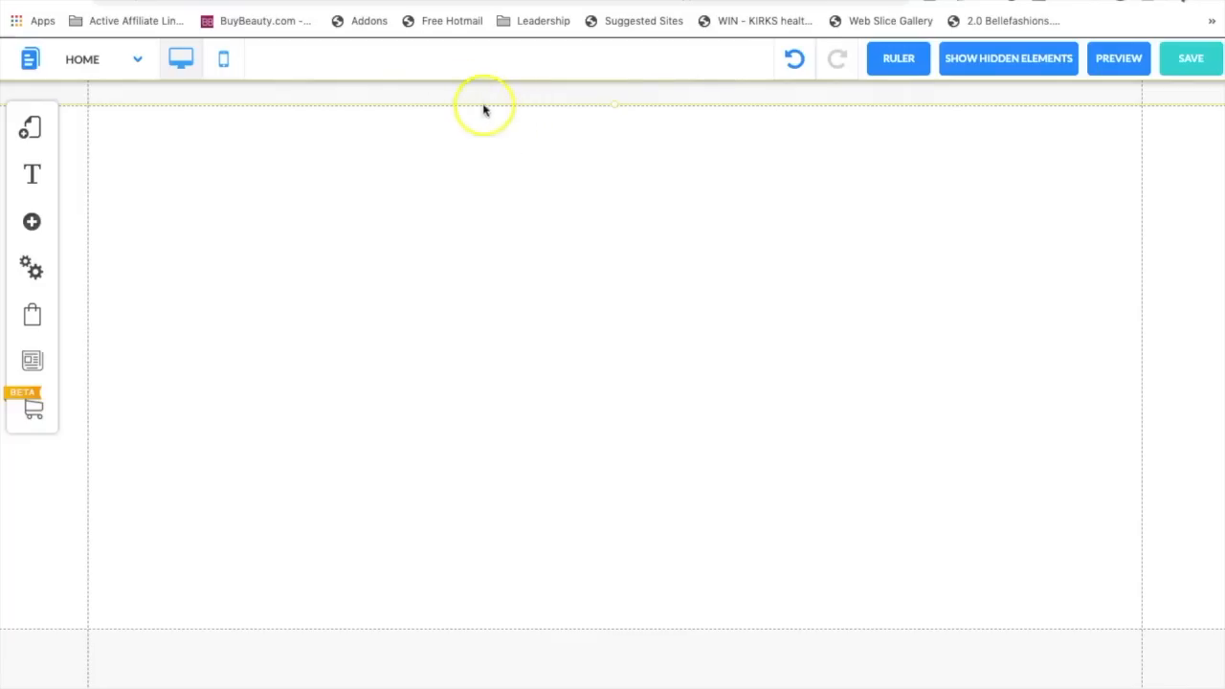
left_click(546, 650)
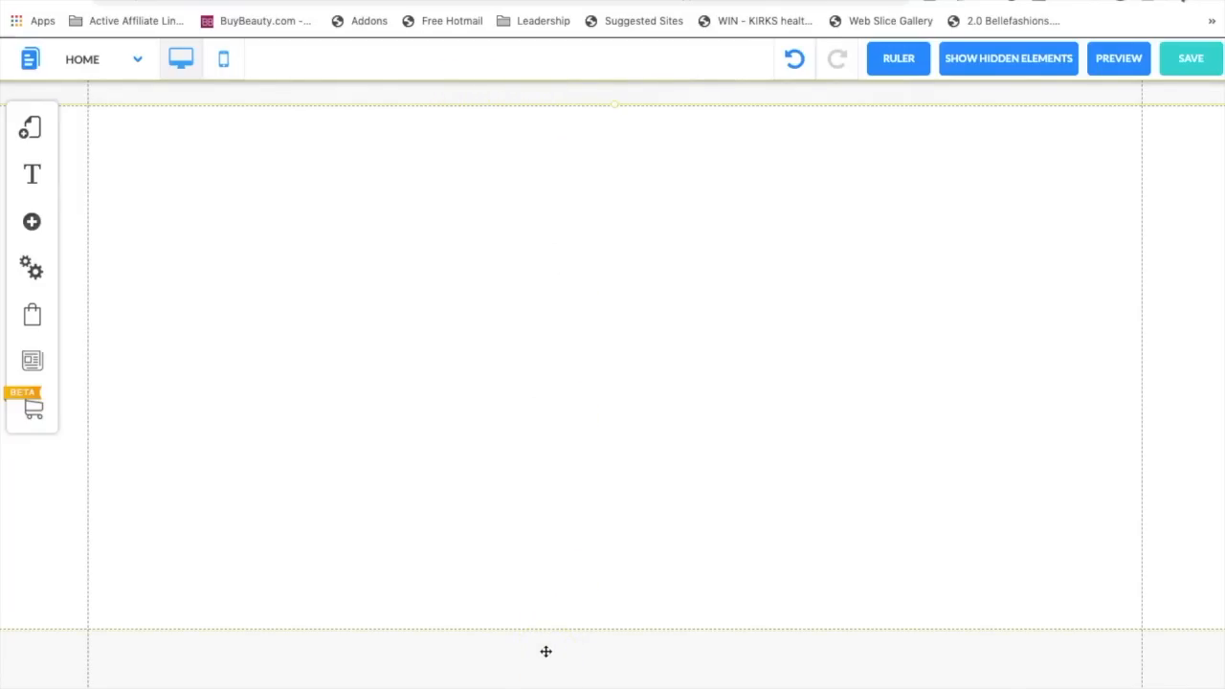
left_click(563, 90)
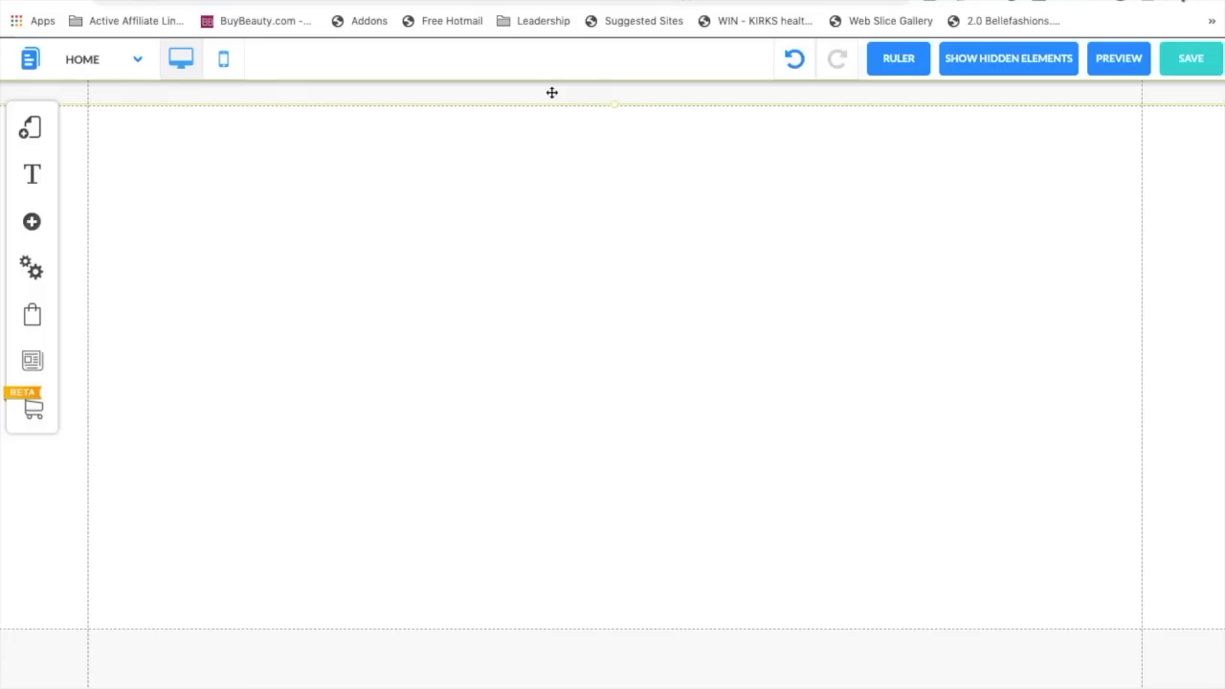
- Register the site under the URL name testvideobackground and save it with the default layout included
left_click(1189, 61)
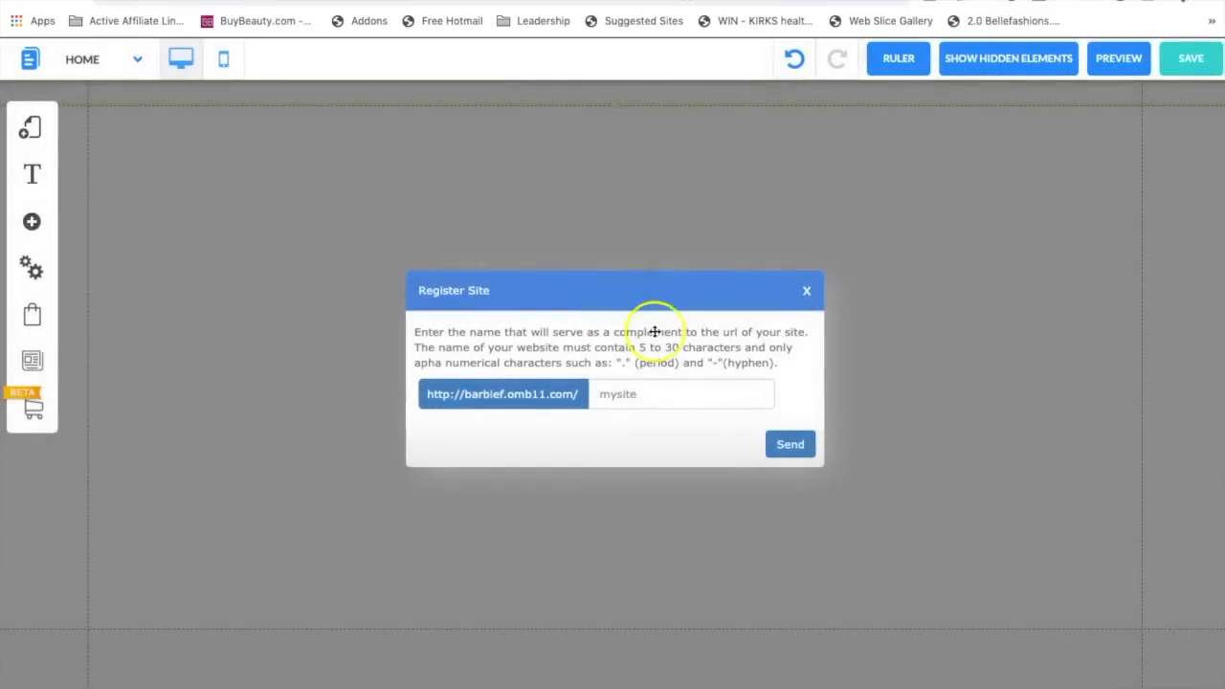
left_click(653, 393)
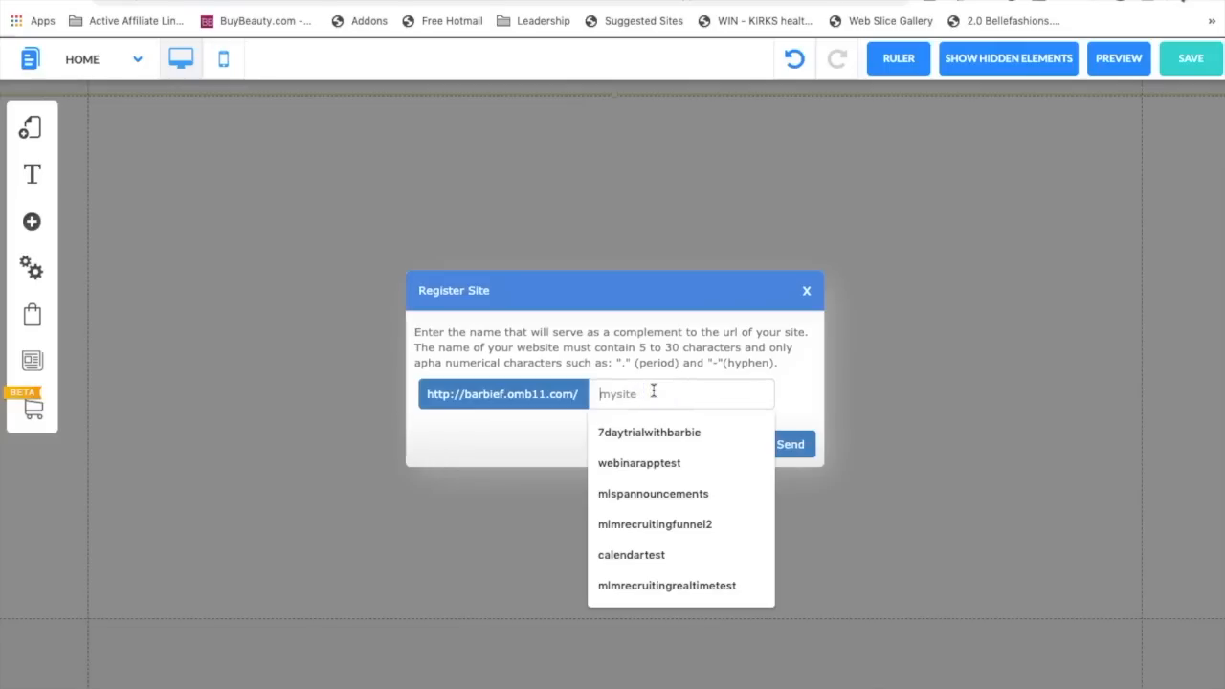
type("testvideobackground")
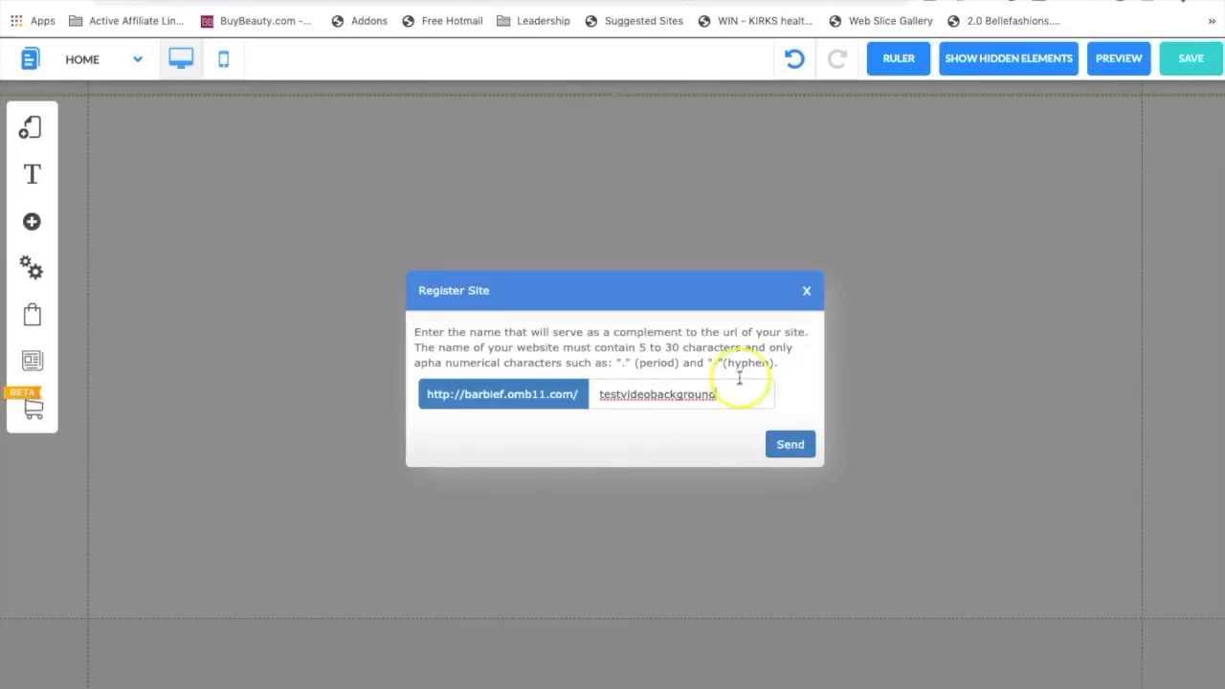
left_click(794, 444)
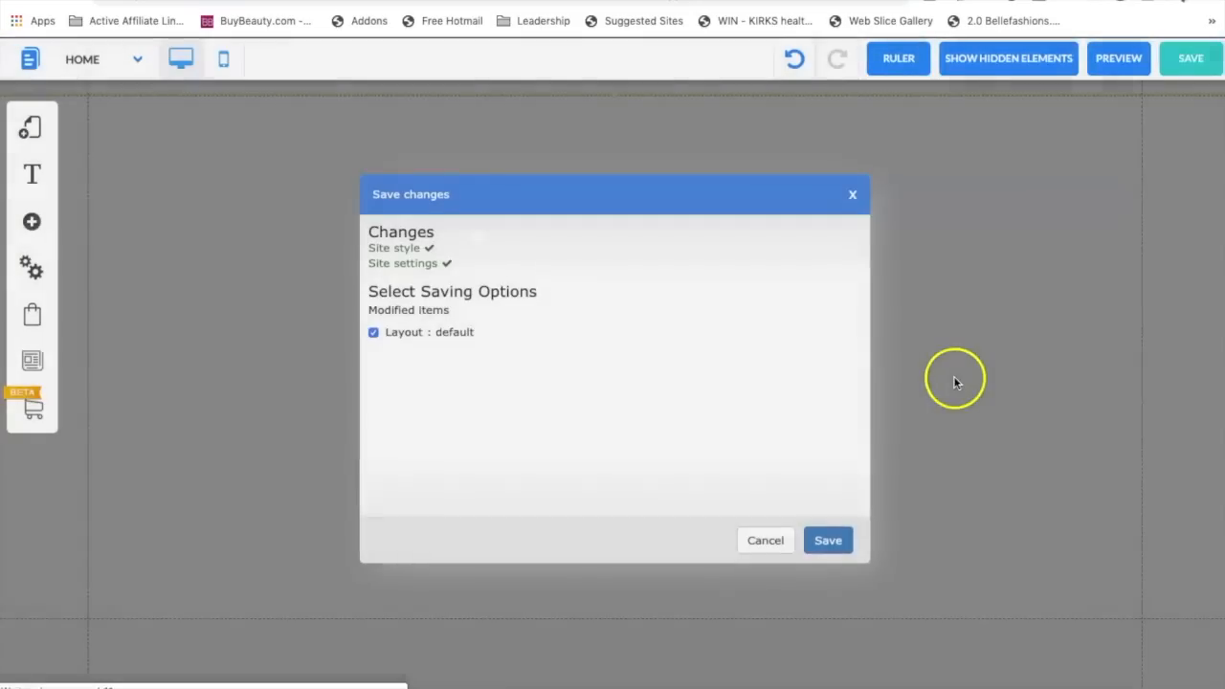
left_click(827, 542)
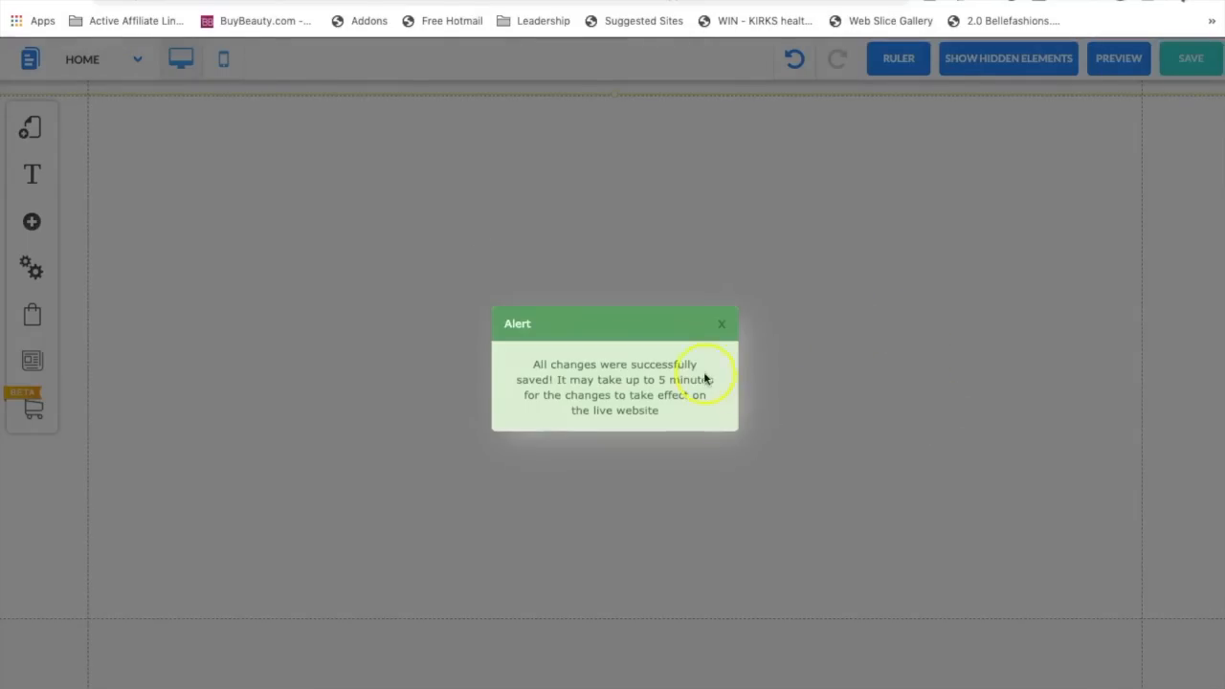
left_click(723, 325)
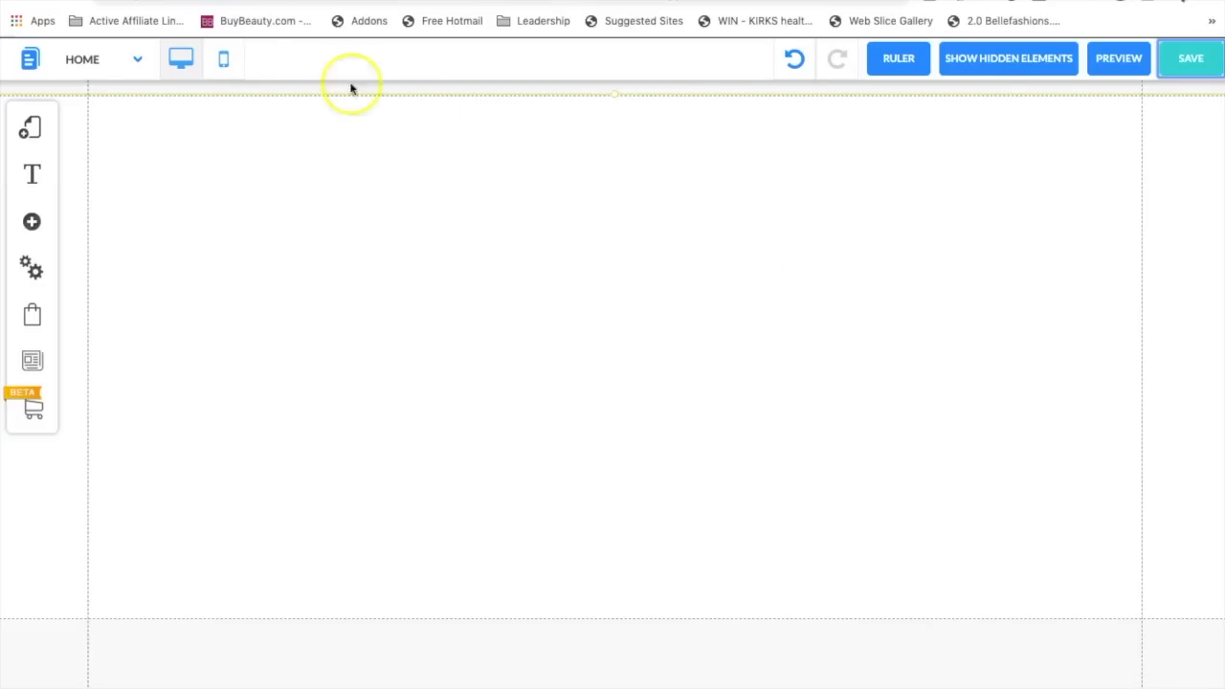
- Set the desktop font family of the H1 text style to Lato Black
left_click(31, 175)
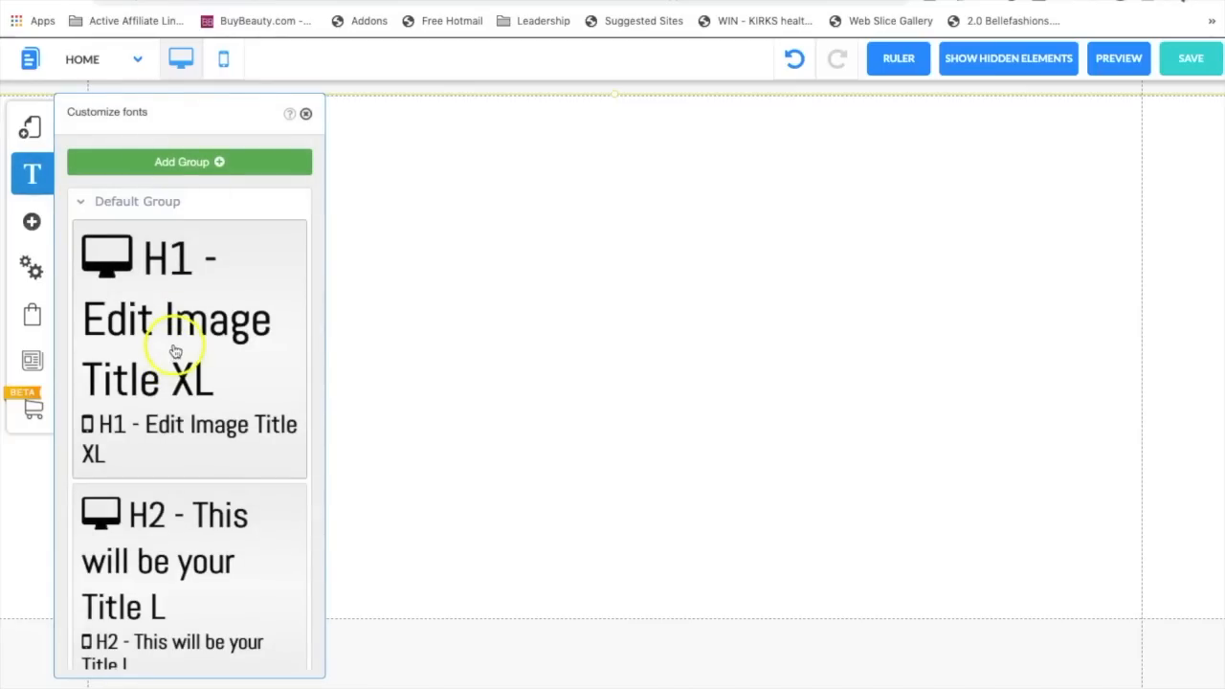
left_click(172, 340)
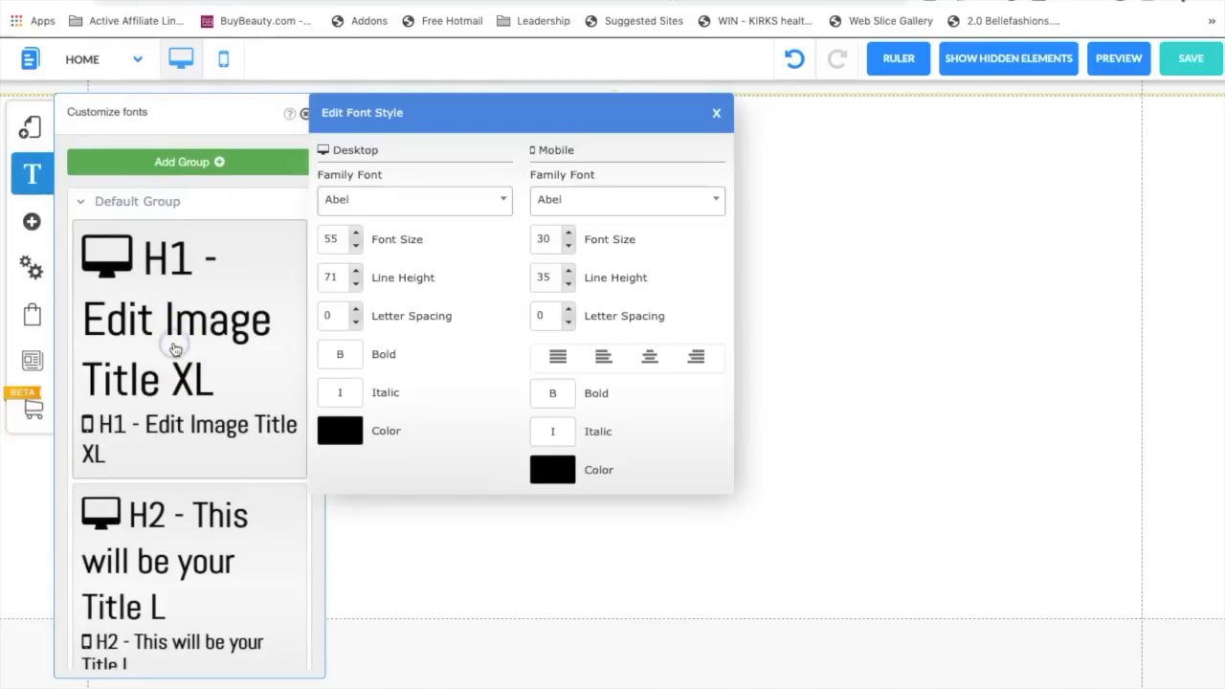
left_click(368, 201)
type("lato")
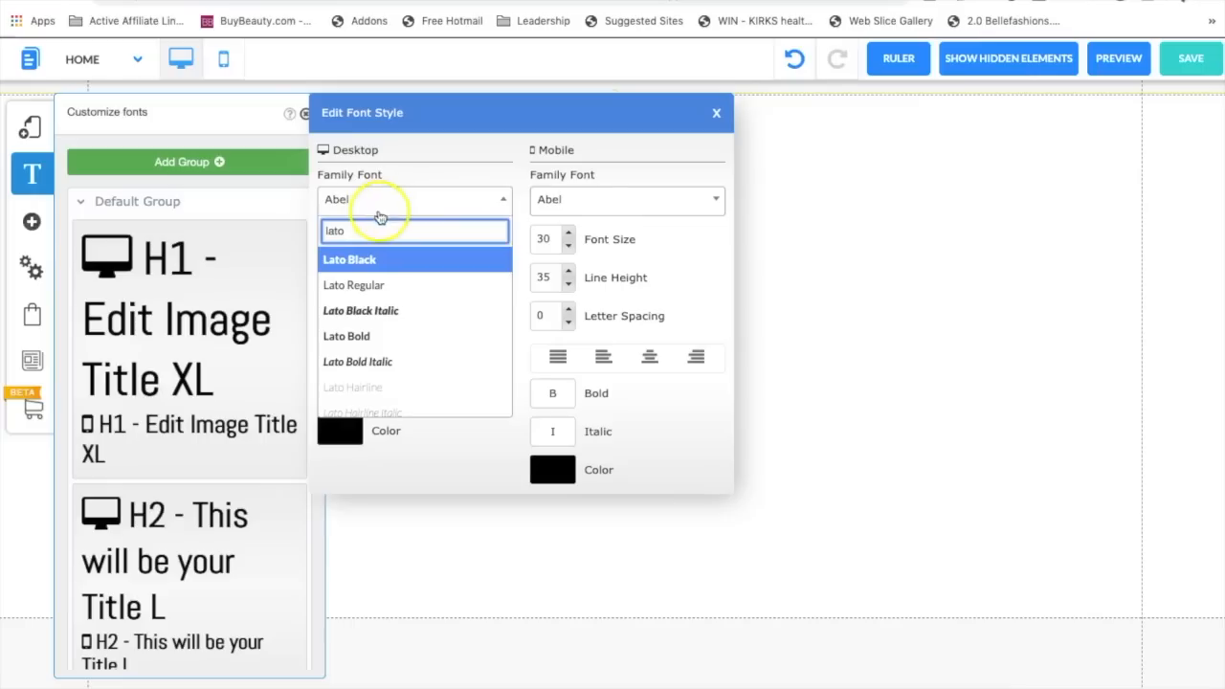
left_click(342, 258)
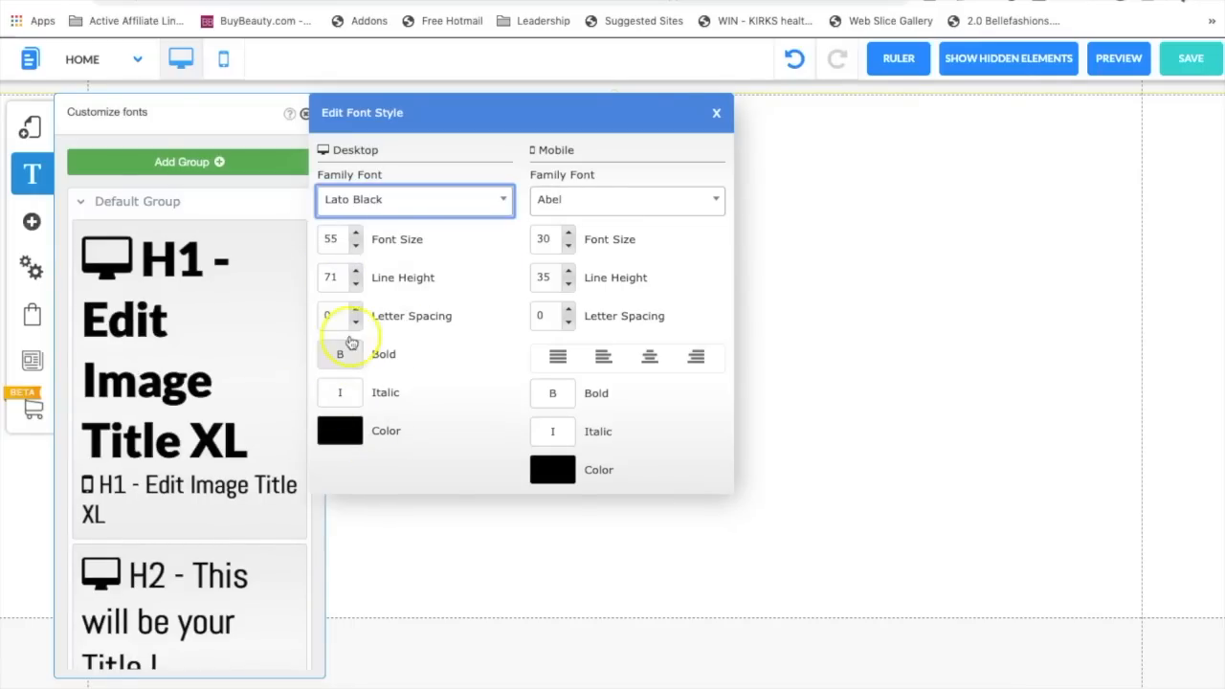
- Set the desktop line height of the H1 style to 55
left_click(355, 273)
left_click(355, 273)
left_click(355, 273)
left_click(355, 284)
double_click(355, 284)
left_click(355, 284)
double_click(355, 285)
double_click(355, 285)
left_click(355, 284)
left_click(355, 284)
double_click(355, 285)
double_click(355, 284)
double_click(355, 285)
left_click(355, 284)
left_click(355, 285)
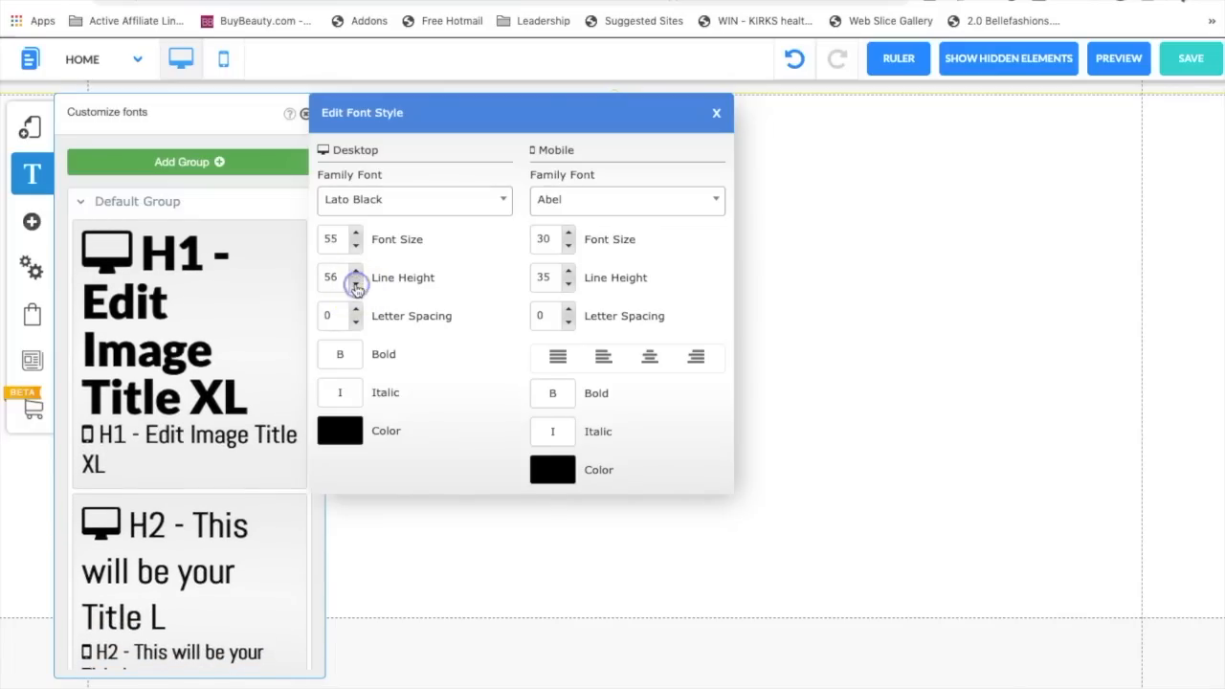
left_click(355, 284)
left_click(355, 284)
left_click(355, 284)
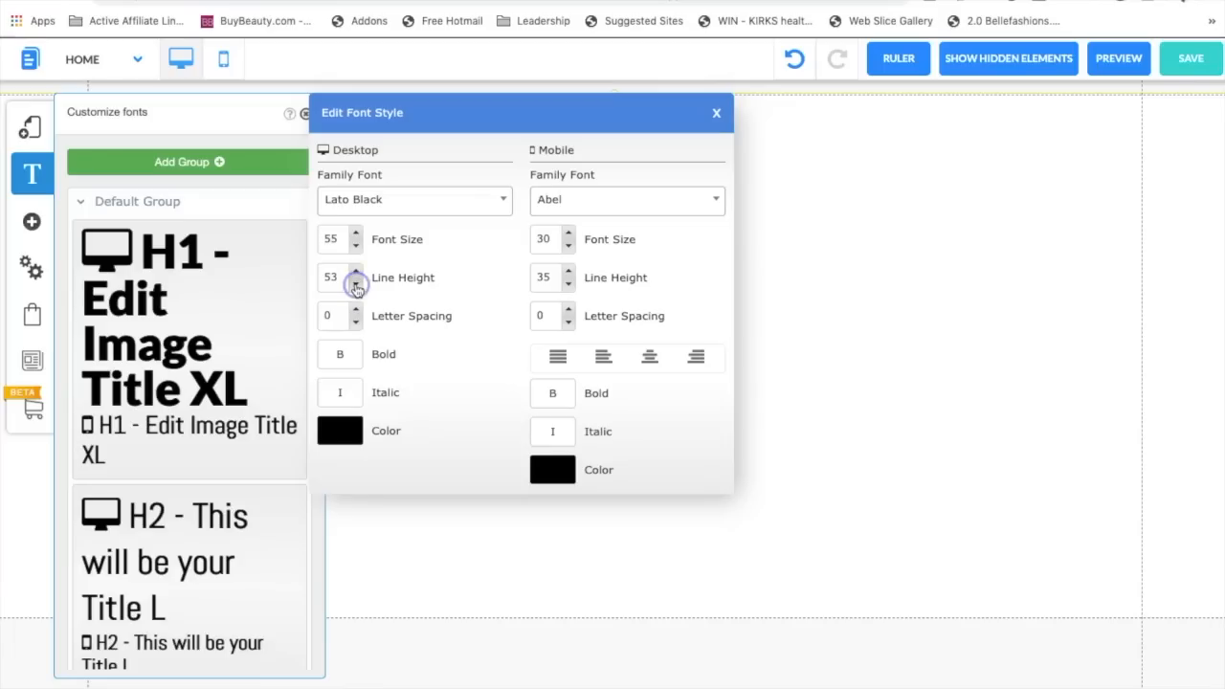
left_click(355, 272)
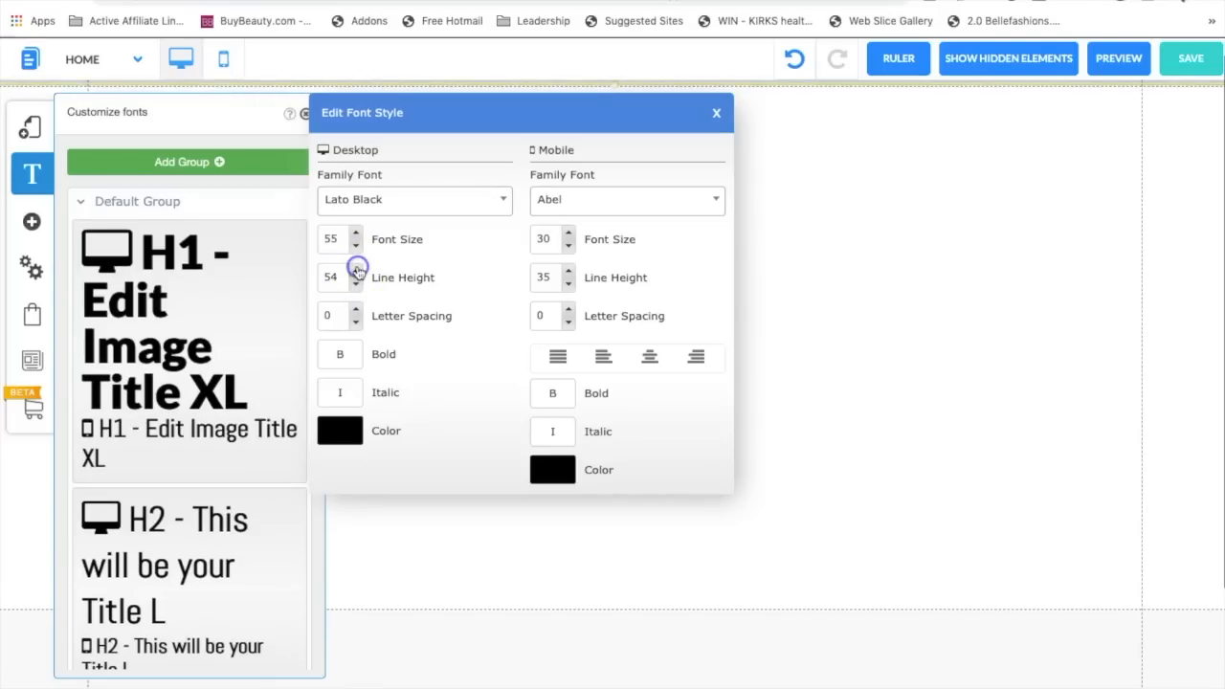
left_click(355, 272)
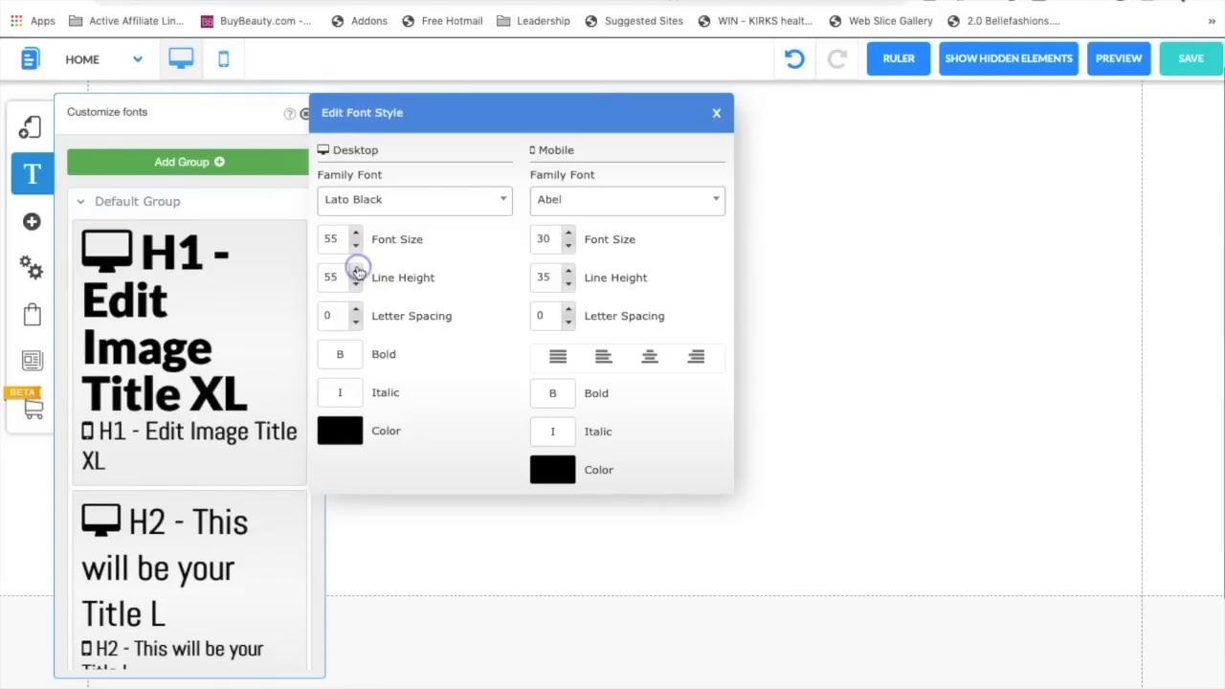
- Set the desktop font color of the H1 style to white
left_click(337, 431)
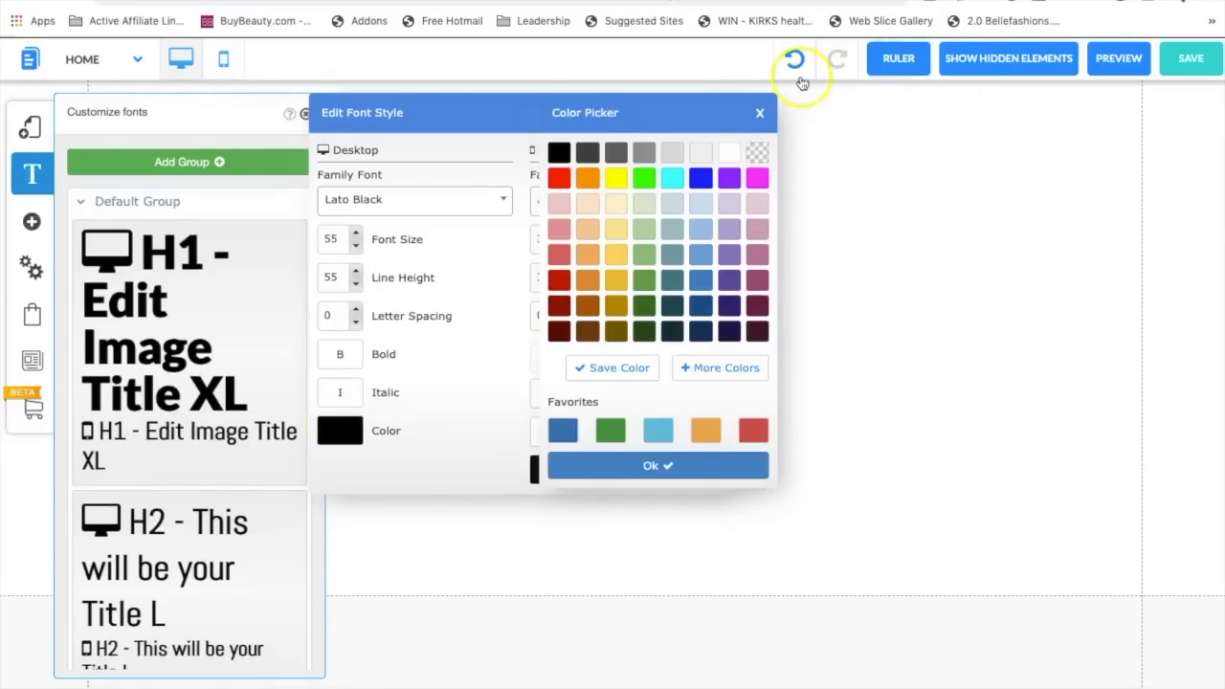
left_click(730, 153)
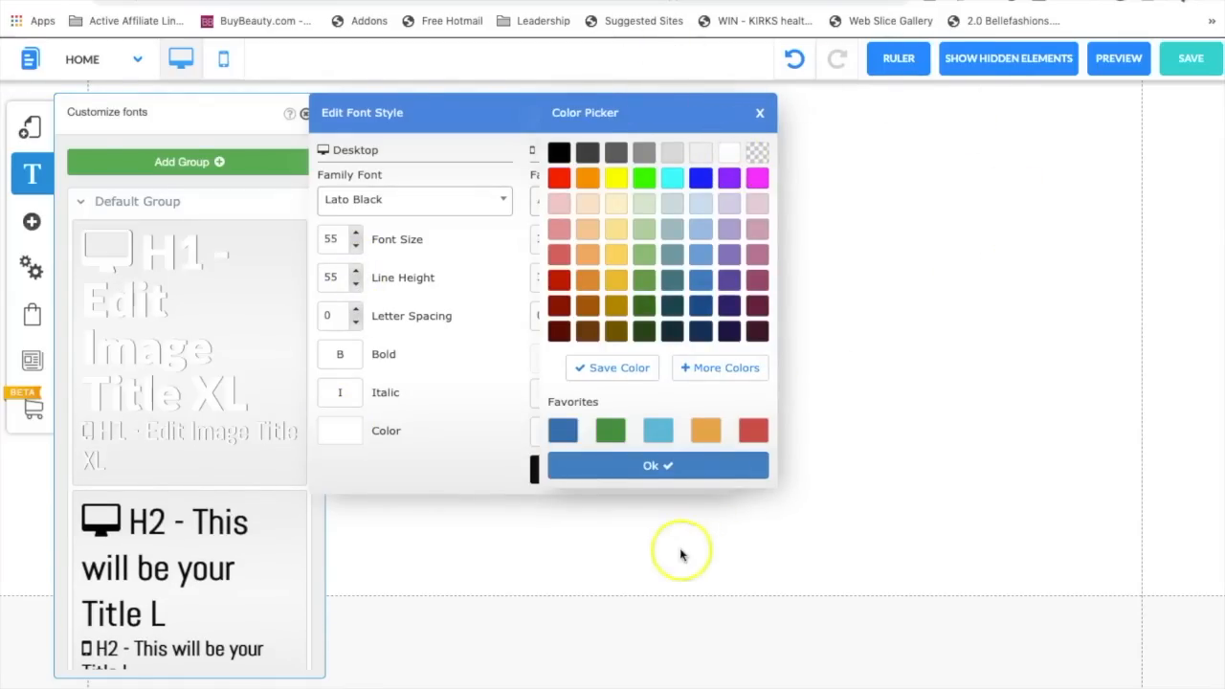
left_click(642, 473)
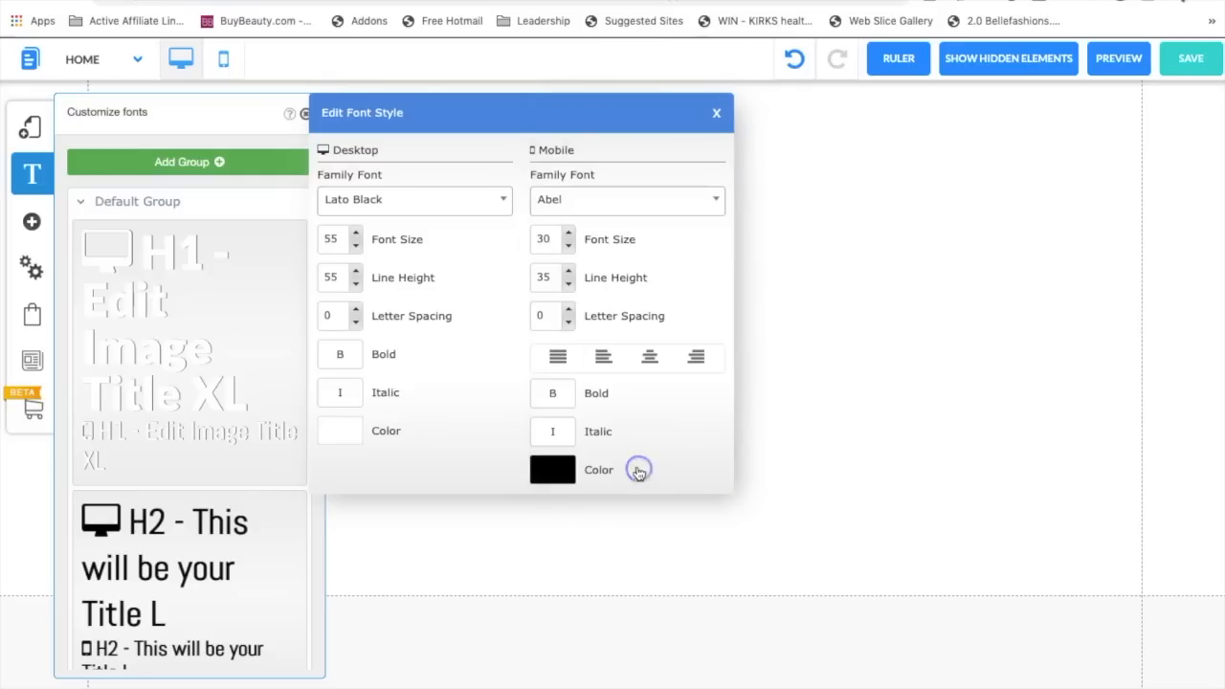
- Set the mobile version of the H1 style to Lato Black with font size 25
left_click(597, 203)
type("lato")
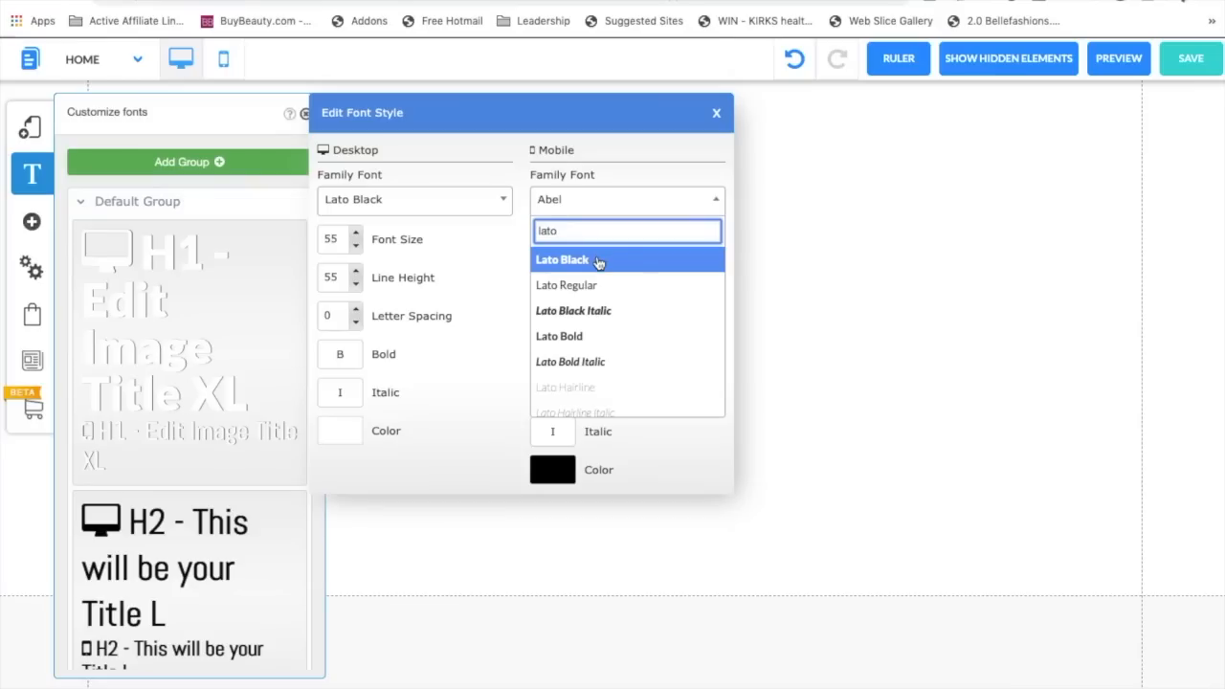
left_click(598, 261)
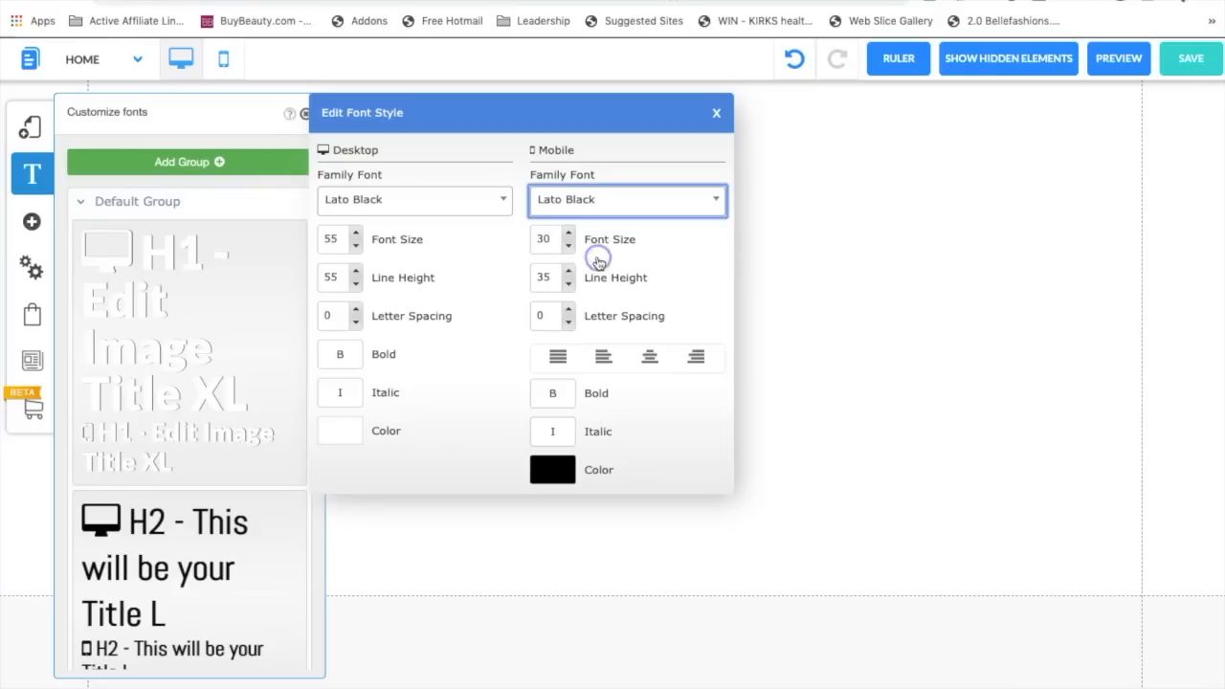
left_click(567, 247)
left_click(568, 247)
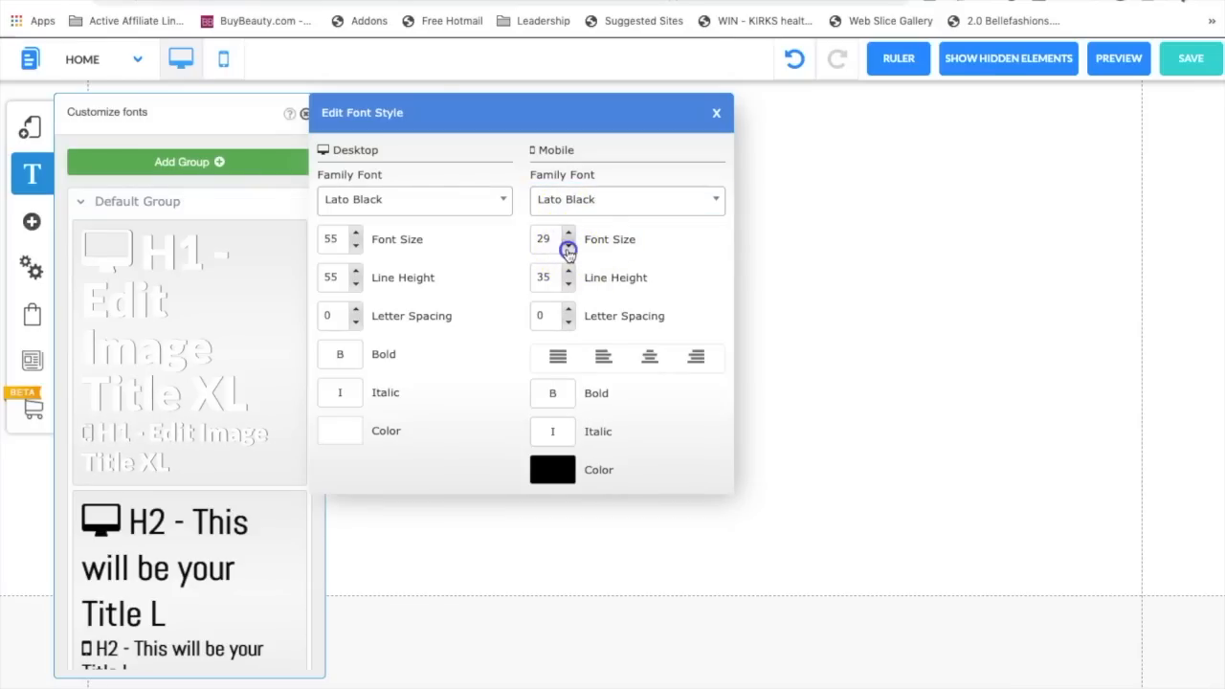
left_click(568, 247)
left_click(567, 247)
left_click(568, 247)
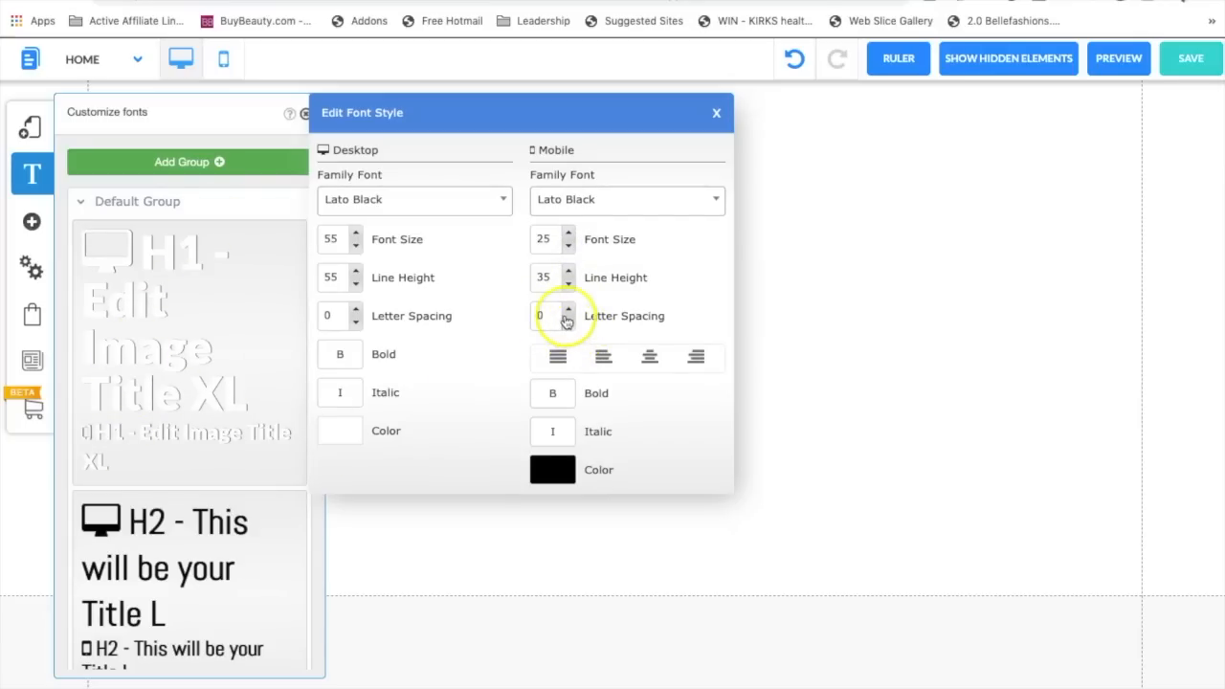
- Set the mobile line height of the H1 style to 25
left_click(569, 285)
left_click(568, 285)
left_click(568, 285)
left_click(569, 285)
left_click(569, 285)
left_click(568, 285)
left_click(569, 285)
left_click(569, 285)
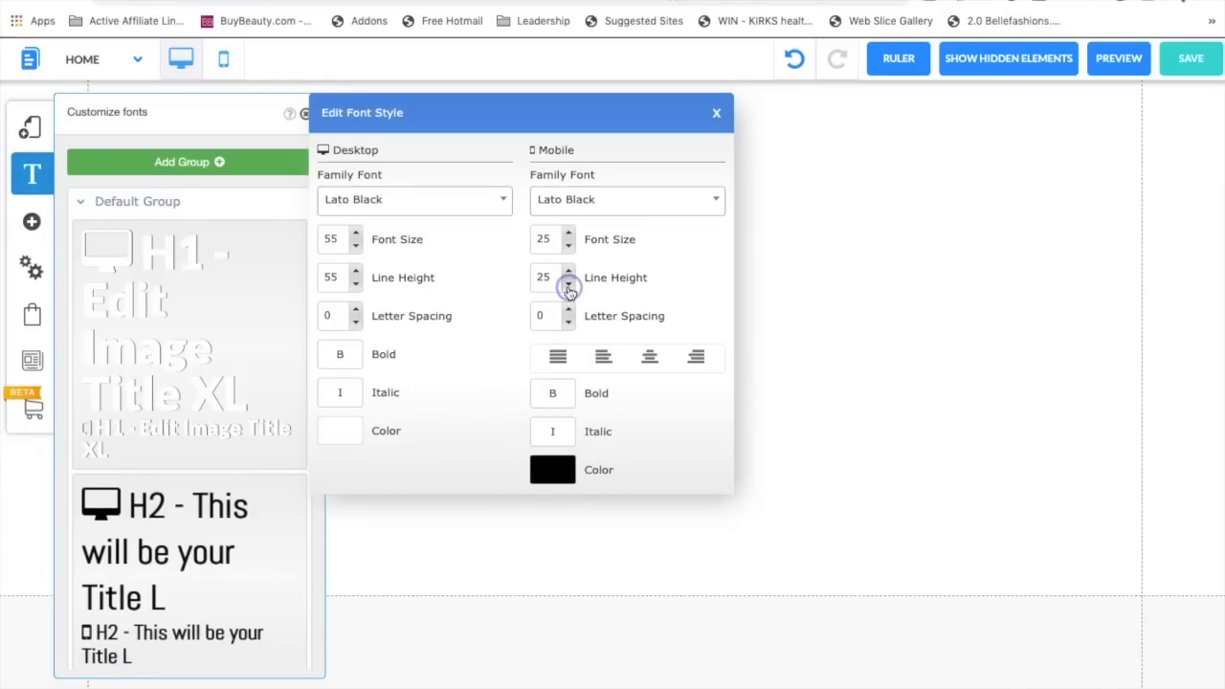
- Set the mobile font color of the H1 style to white and save the site changes
left_click(547, 467)
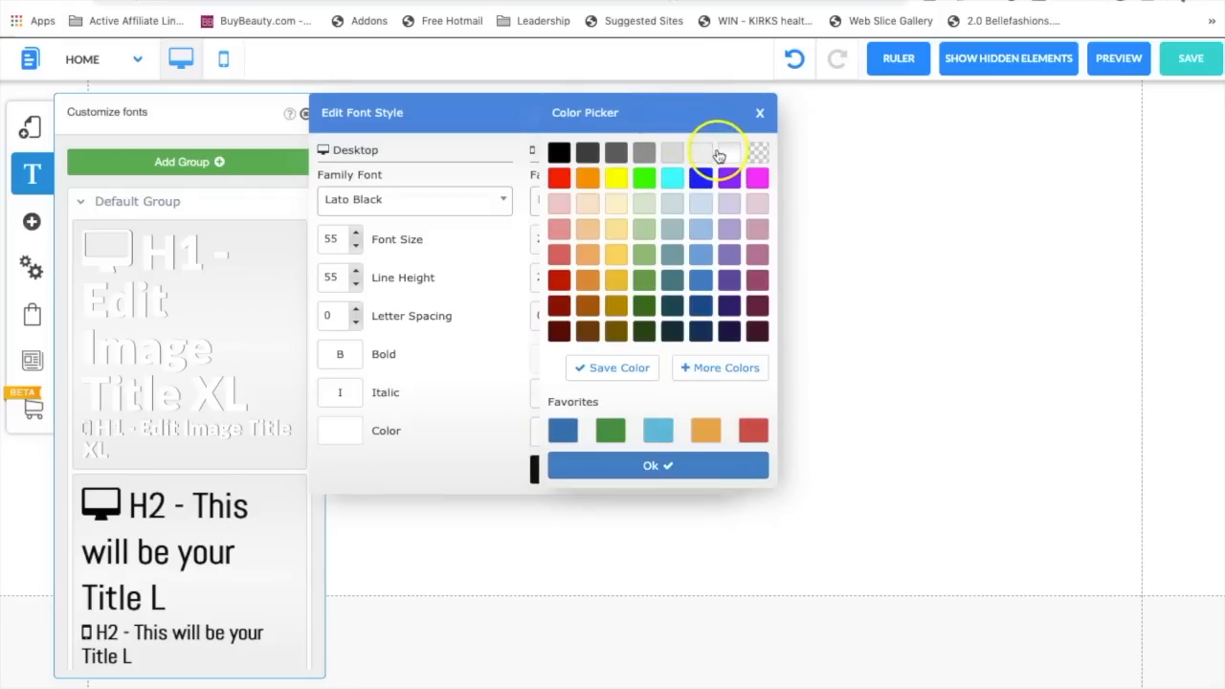
left_click(643, 468)
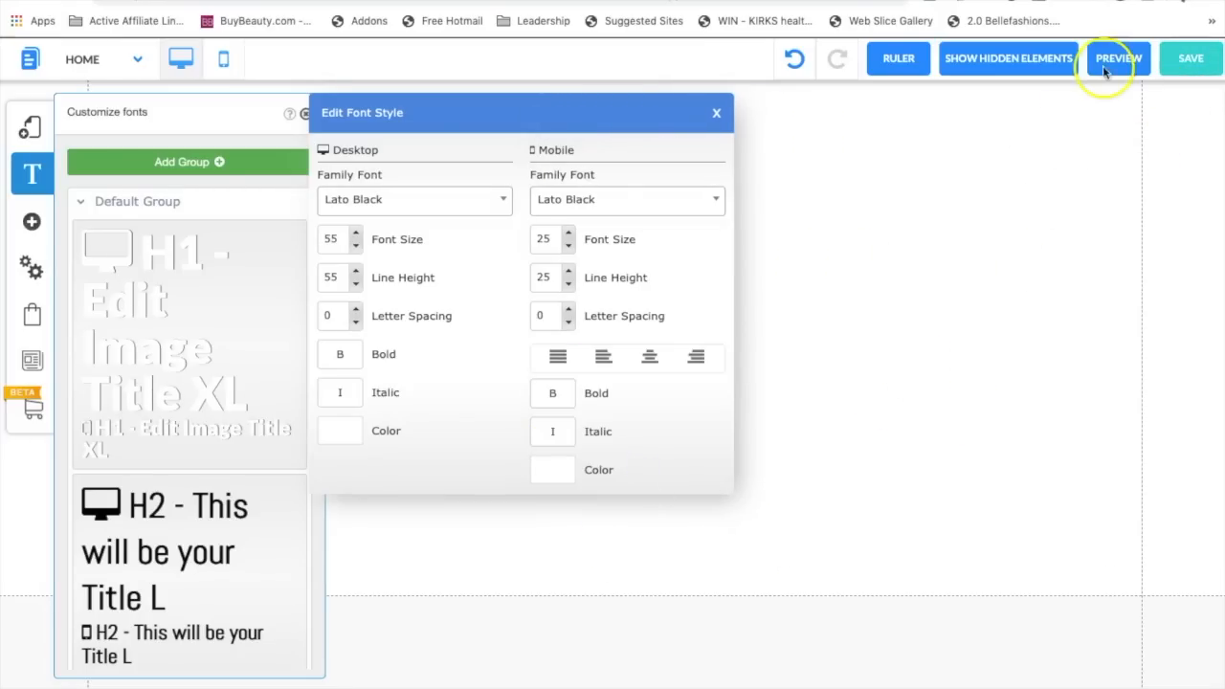
left_click(1185, 61)
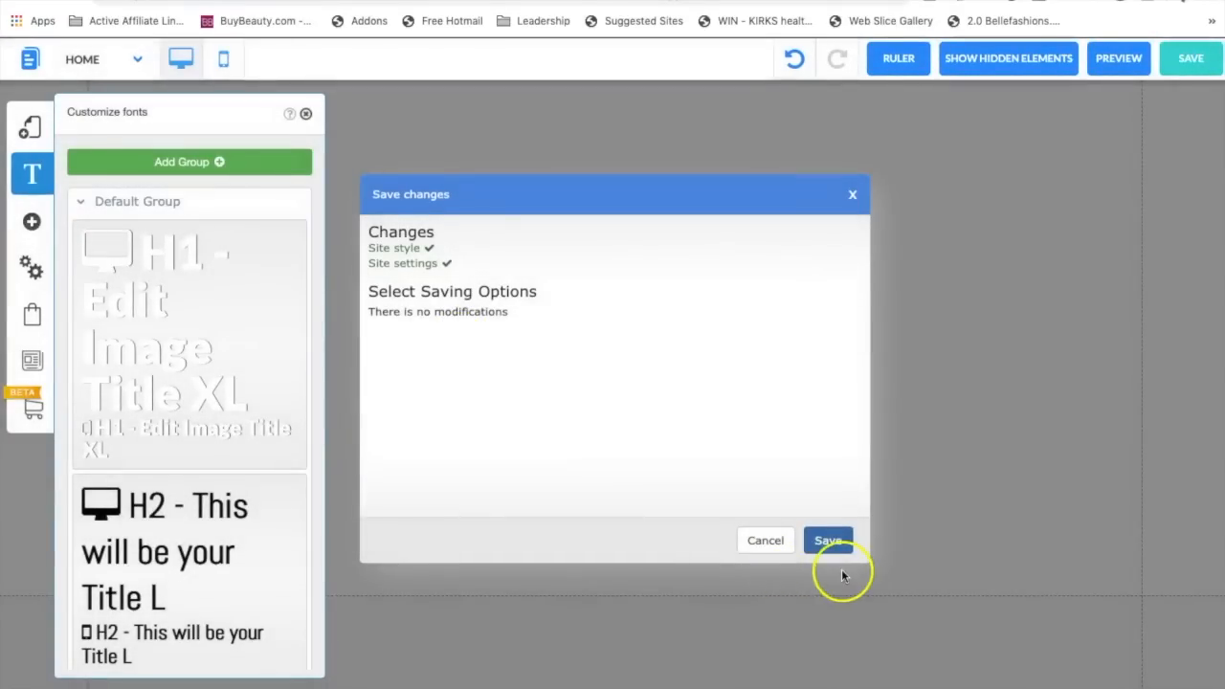
left_click(840, 545)
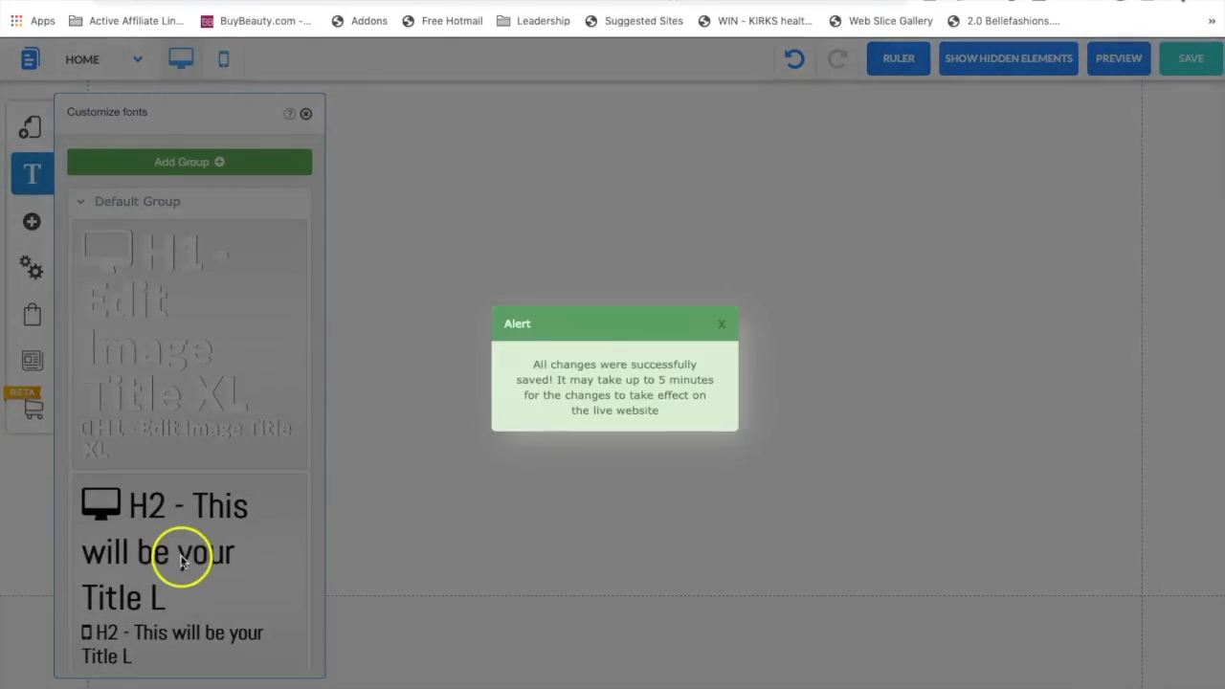
- Set the desktop version of the H2 style to Lato Bold with font size 35
left_click(719, 325)
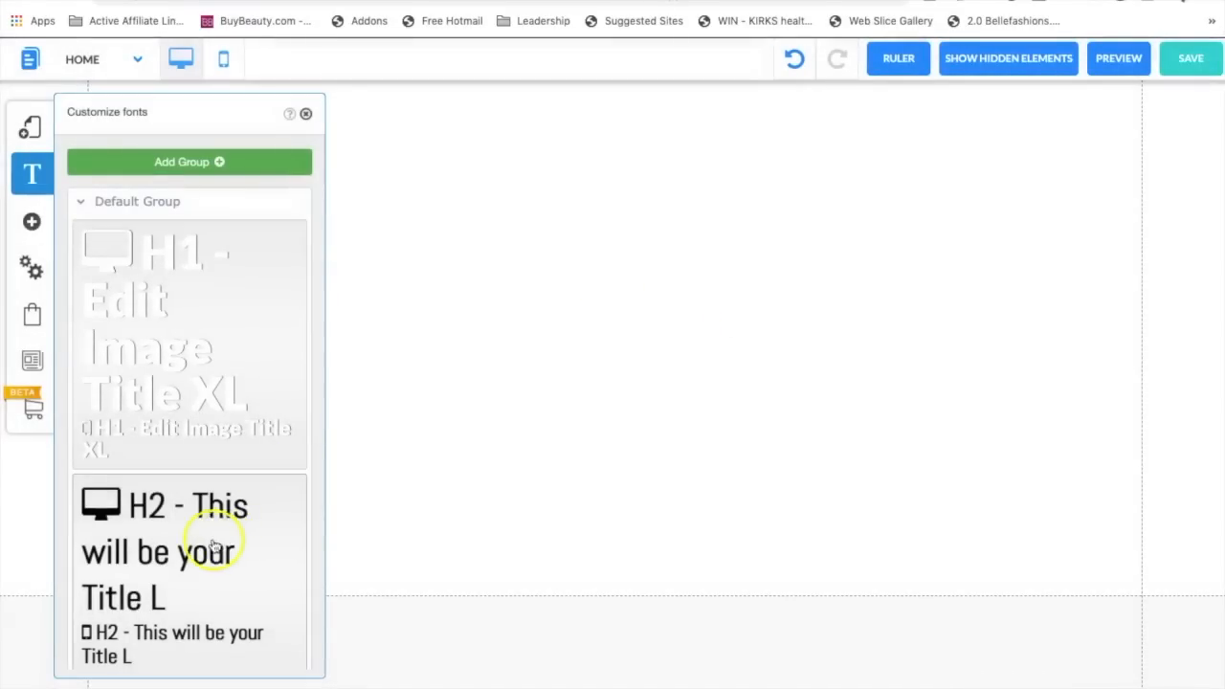
left_click(180, 546)
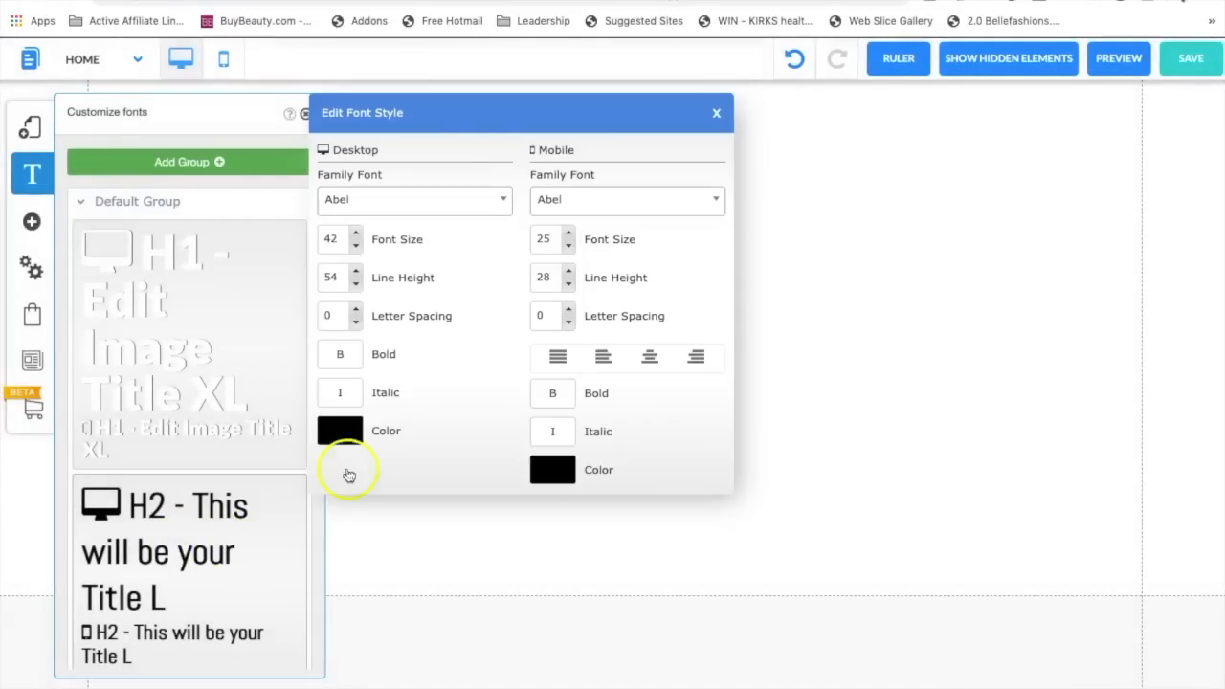
left_click(418, 207)
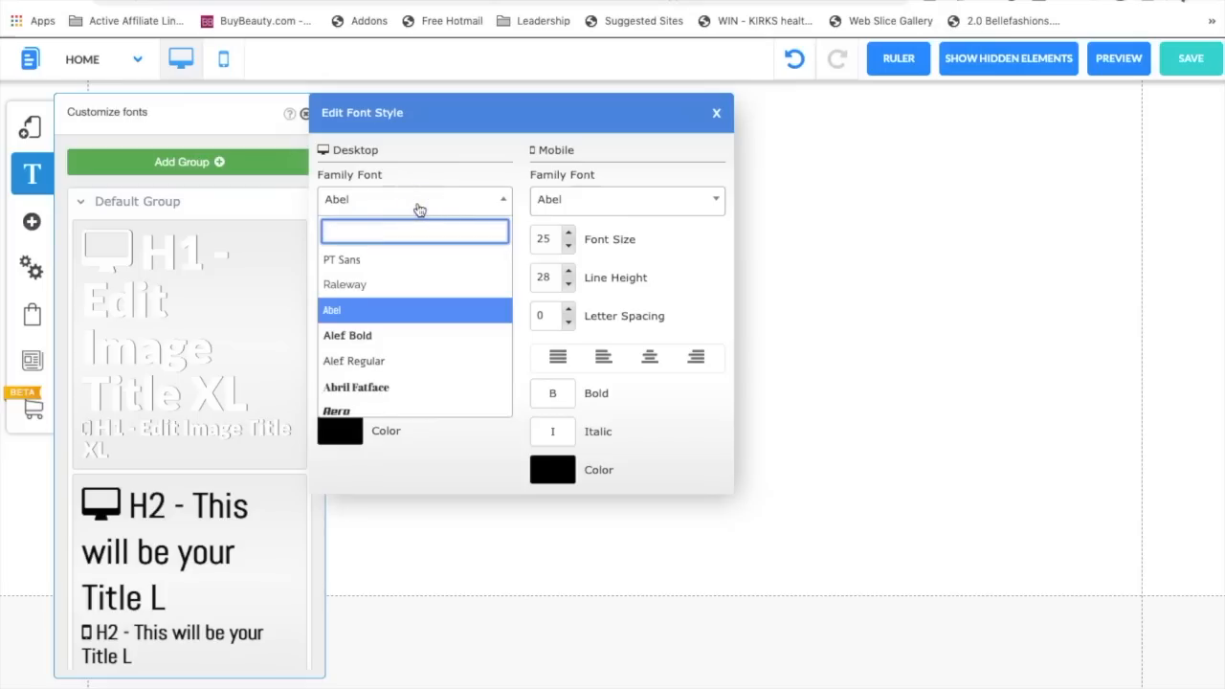
type("Lato")
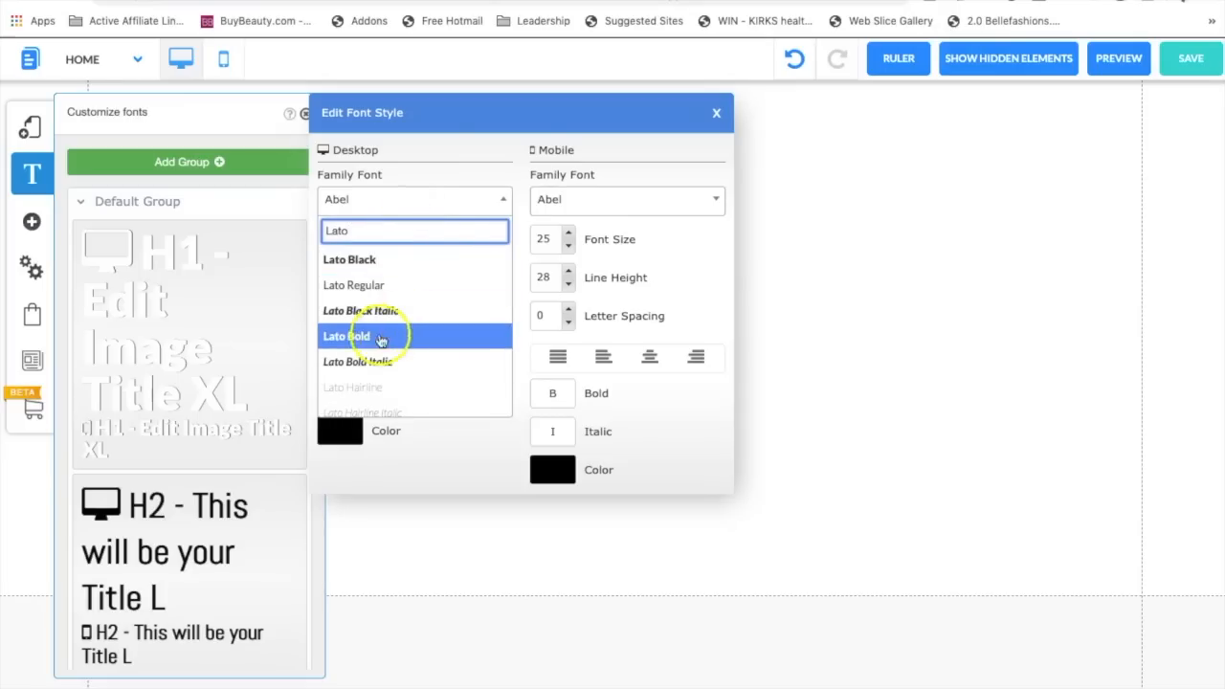
left_click(381, 336)
left_click(355, 246)
left_click(355, 247)
left_click(355, 247)
left_click(355, 247)
left_click(356, 248)
left_click(356, 248)
left_click(356, 248)
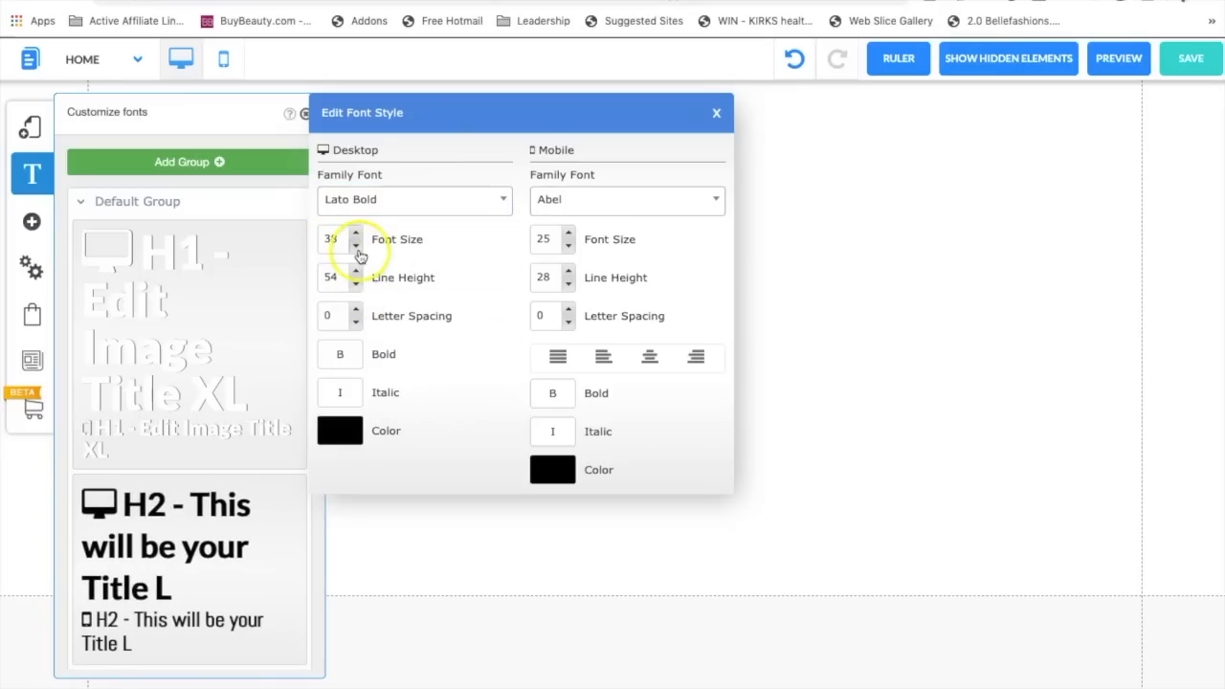
- Set the desktop line height of the H2 style to 35
left_click(355, 284)
left_click(355, 284)
left_click(355, 284)
left_click(355, 284)
- Set the mobile version of the H2 style to Lato Bold with font size 20
left_click(580, 205)
type("lato")
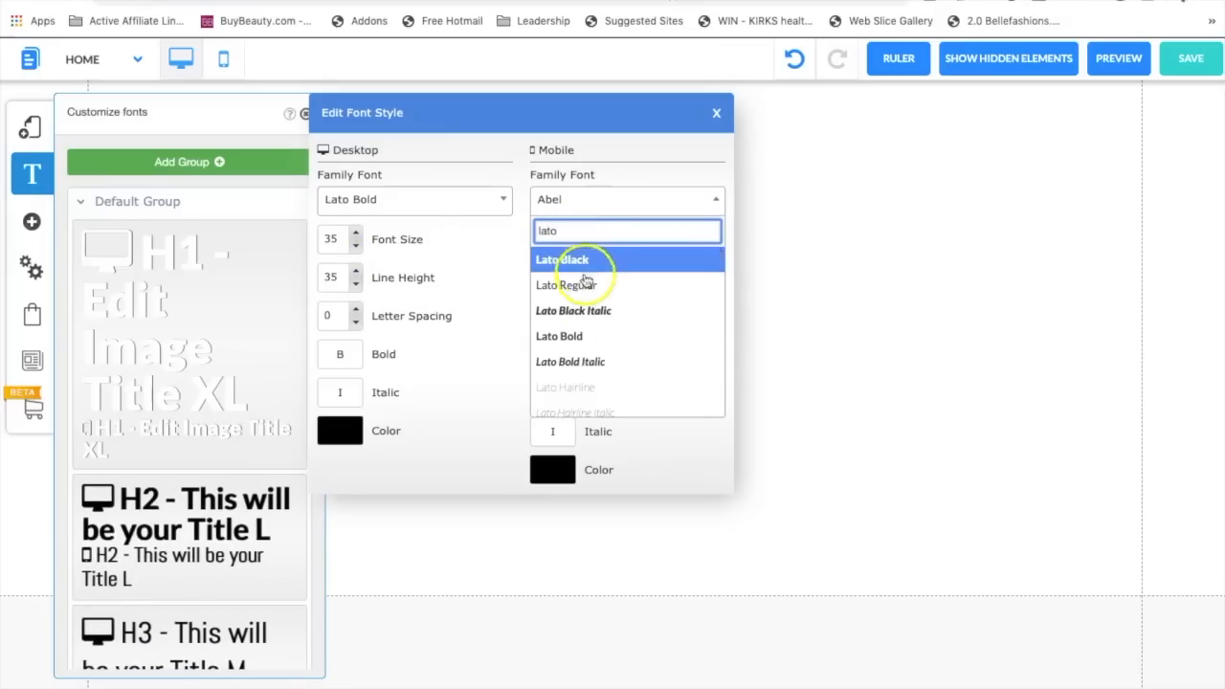
left_click(589, 335)
left_click(568, 246)
left_click(568, 246)
left_click(568, 246)
left_click(567, 246)
left_click(567, 246)
- Set the mobile line height of the H2 style to 20
left_click(568, 283)
left_click(568, 283)
left_click(568, 283)
left_click(567, 283)
- Set the mobile and desktop font colors of the H2 style to white and save the site changes
left_click(565, 471)
left_click(728, 155)
left_click(612, 466)
left_click(350, 434)
left_click(727, 151)
left_click(646, 466)
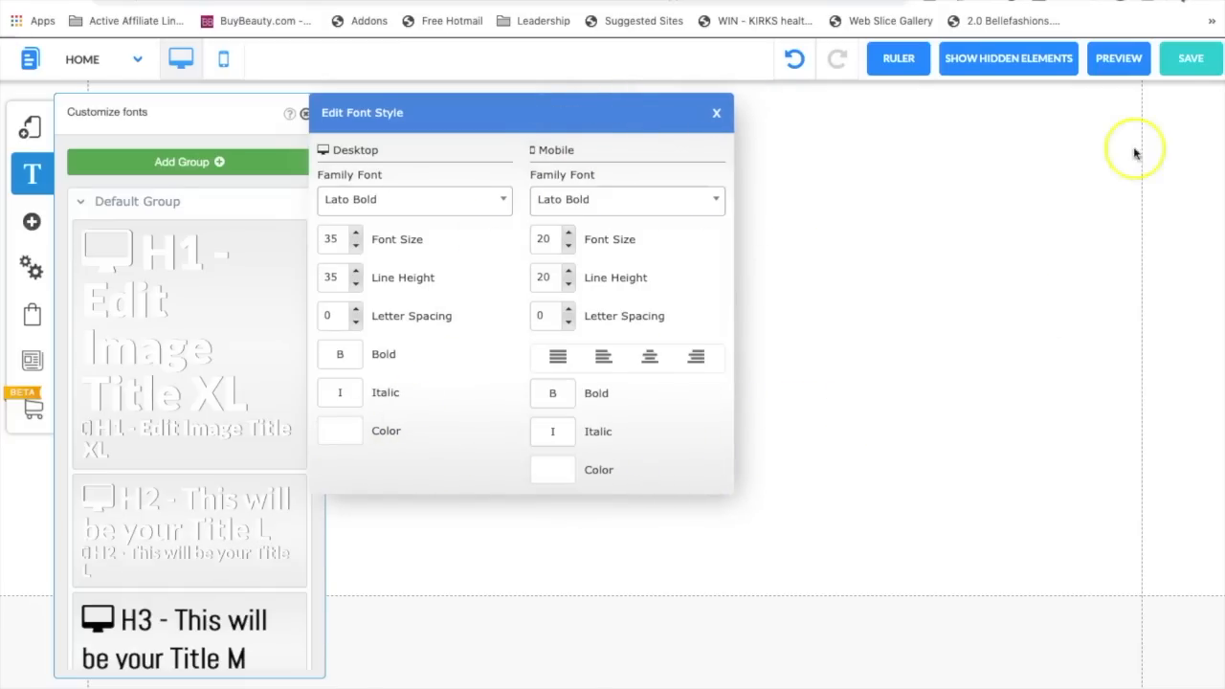
left_click(1189, 58)
left_click(827, 539)
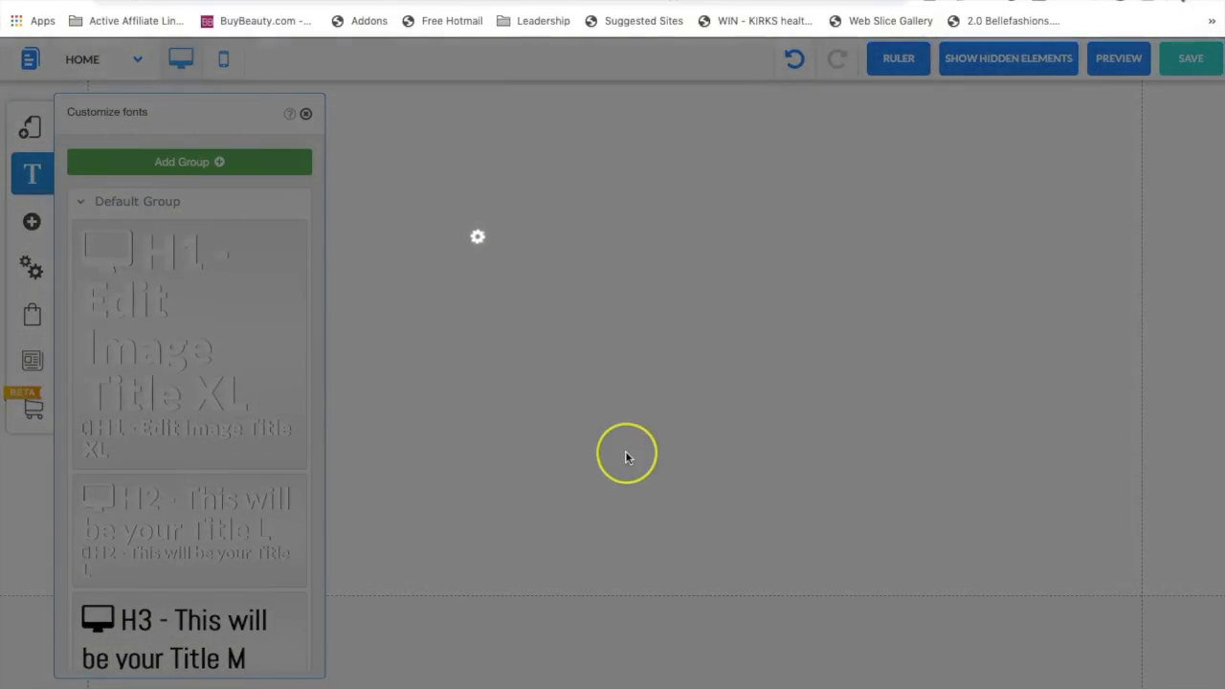
left_click(723, 322)
- Set the desktop version of the Paragraph L style to Lato Regular with font size 20 and line height 20
scroll(115, 485, "down", 5)
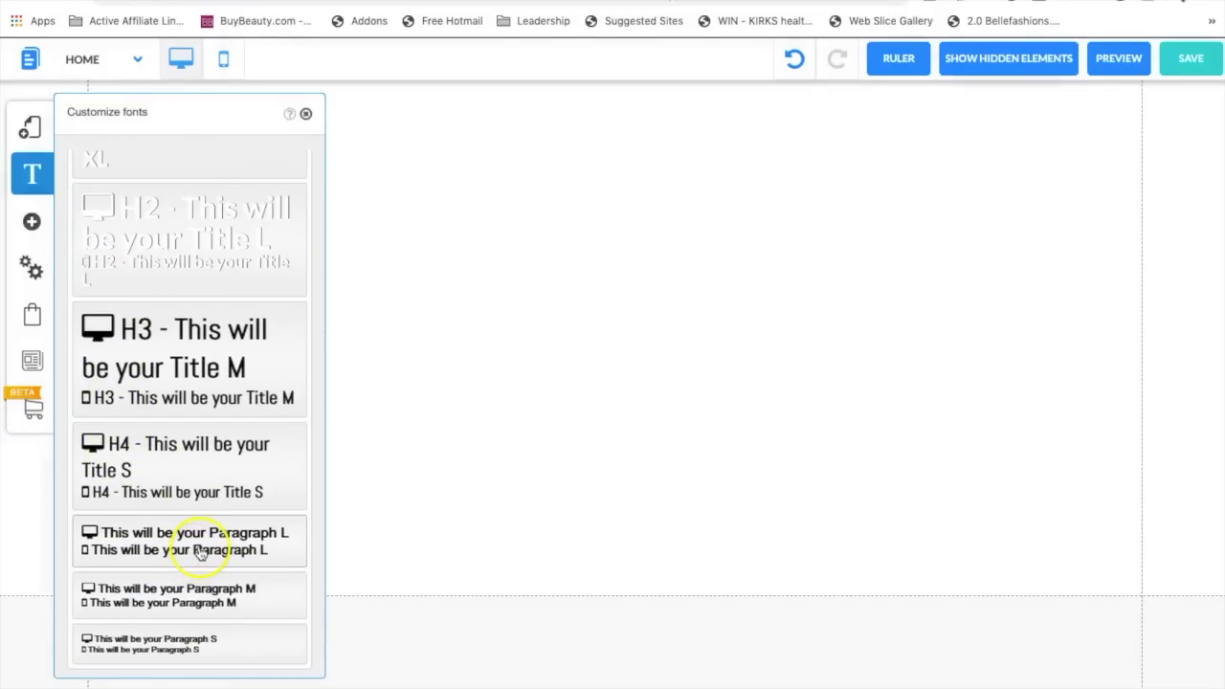
left_click(201, 554)
left_click(487, 200)
left_click(390, 310)
left_click(356, 232)
left_click(356, 283)
left_click(356, 283)
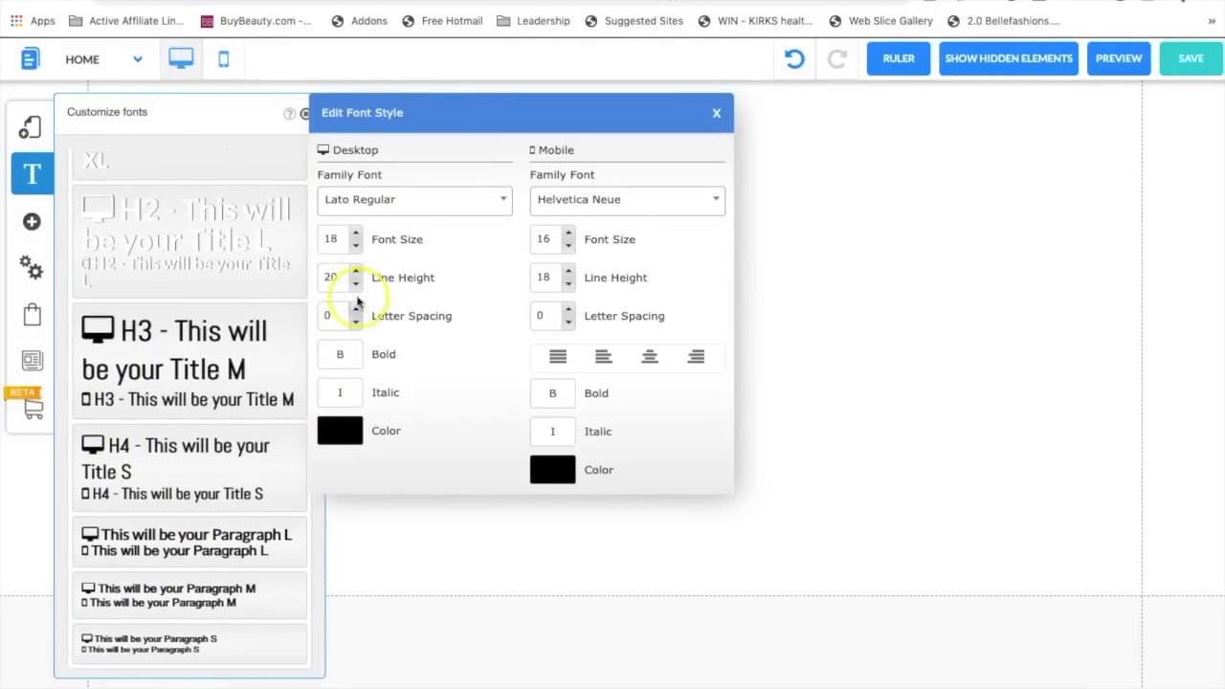
left_click(356, 232)
left_click(356, 233)
- Set the desktop font color of the Paragraph L style to white
left_click(340, 430)
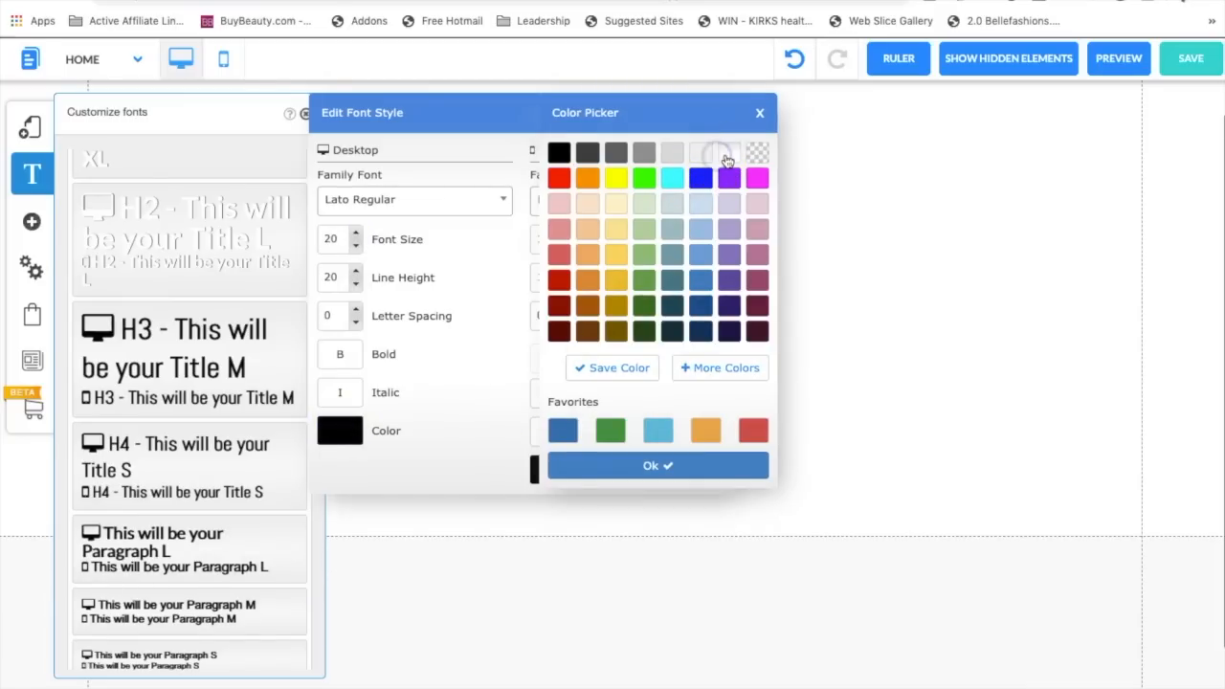
left_click(727, 155)
left_click(658, 465)
- Set the mobile version of the Paragraph L style to Lato Regular and increase its font size
left_click(665, 200)
left_click(574, 309)
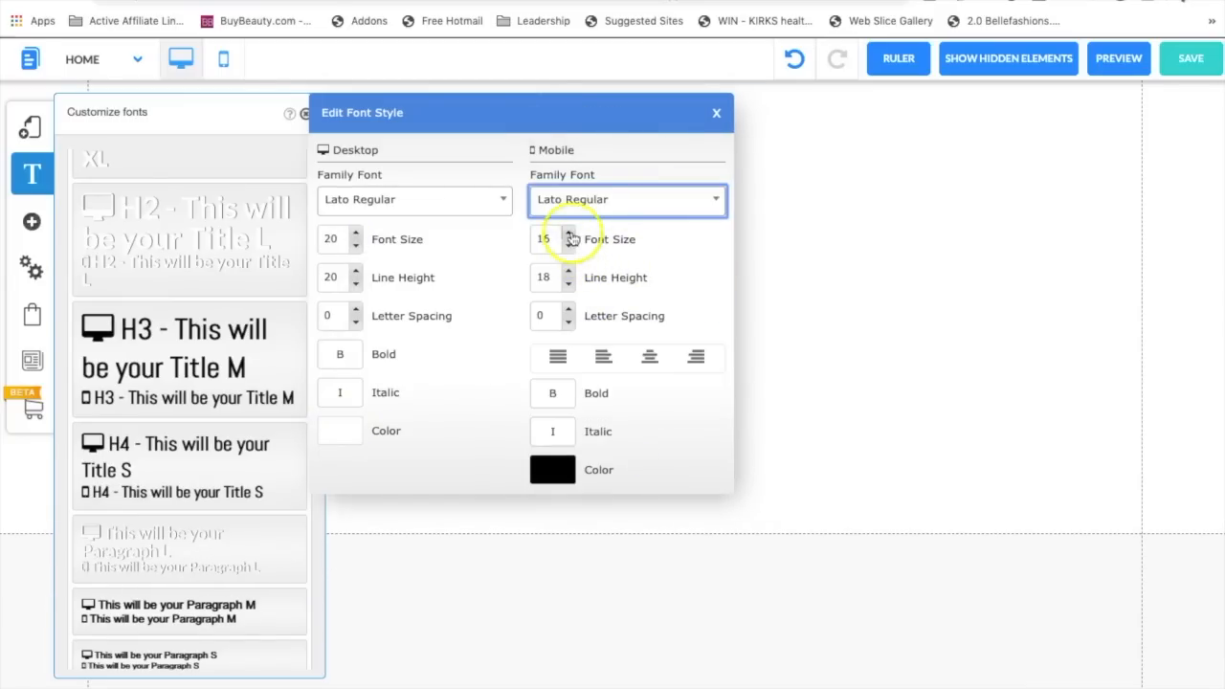
left_click(568, 234)
left_click(569, 234)
left_click(569, 233)
- Set the mobile font color of the Paragraph L style to white and save the site changes
left_click(551, 469)
left_click(725, 151)
left_click(648, 467)
left_click(829, 376)
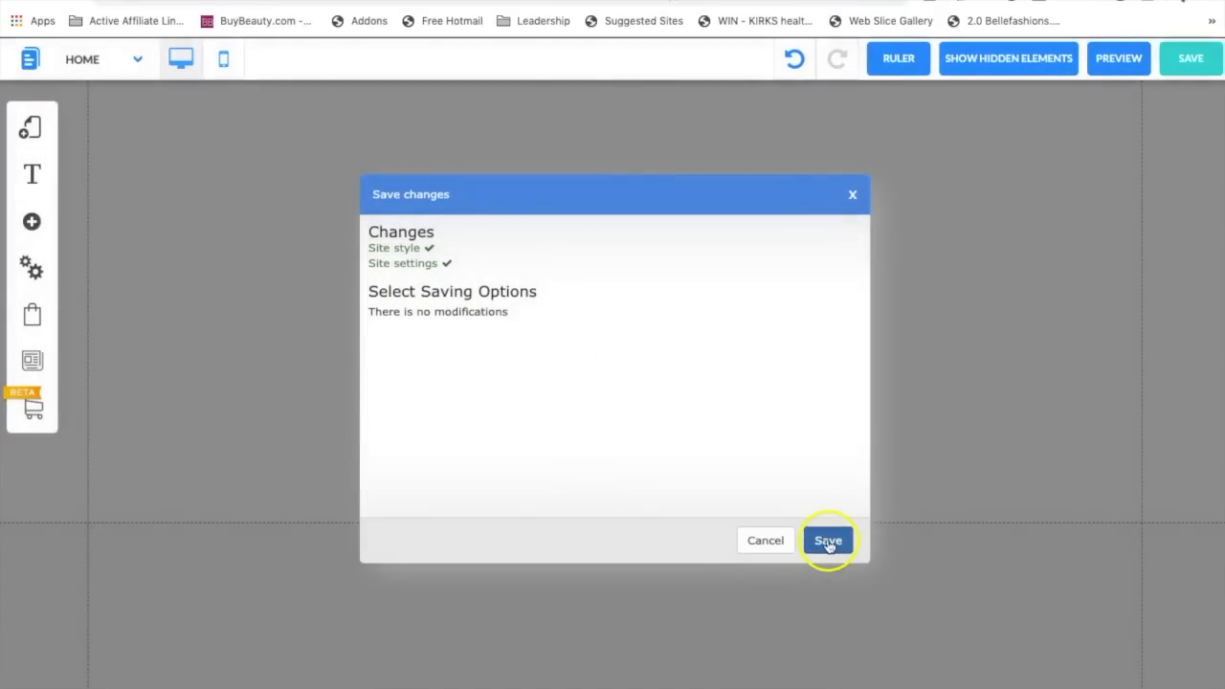
left_click(829, 542)
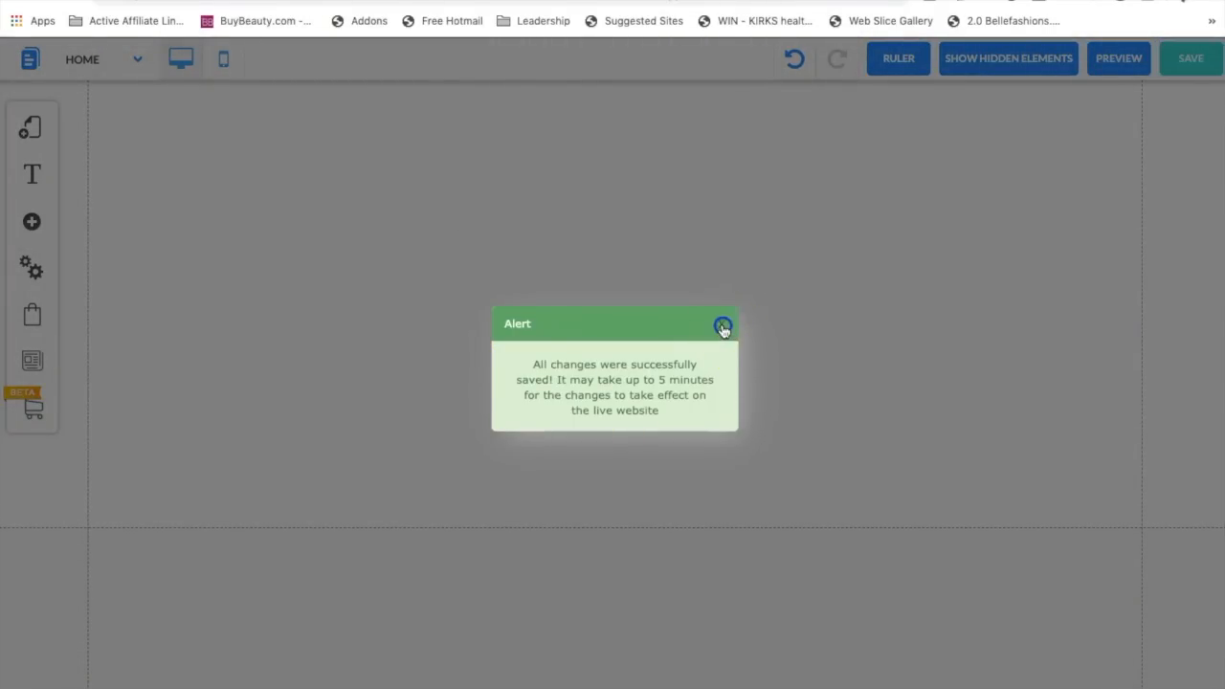
left_click(725, 325)
- Add the Video (Picture) banner from the Video category to the top of the Home page
scroll(741, 346, "up", 3)
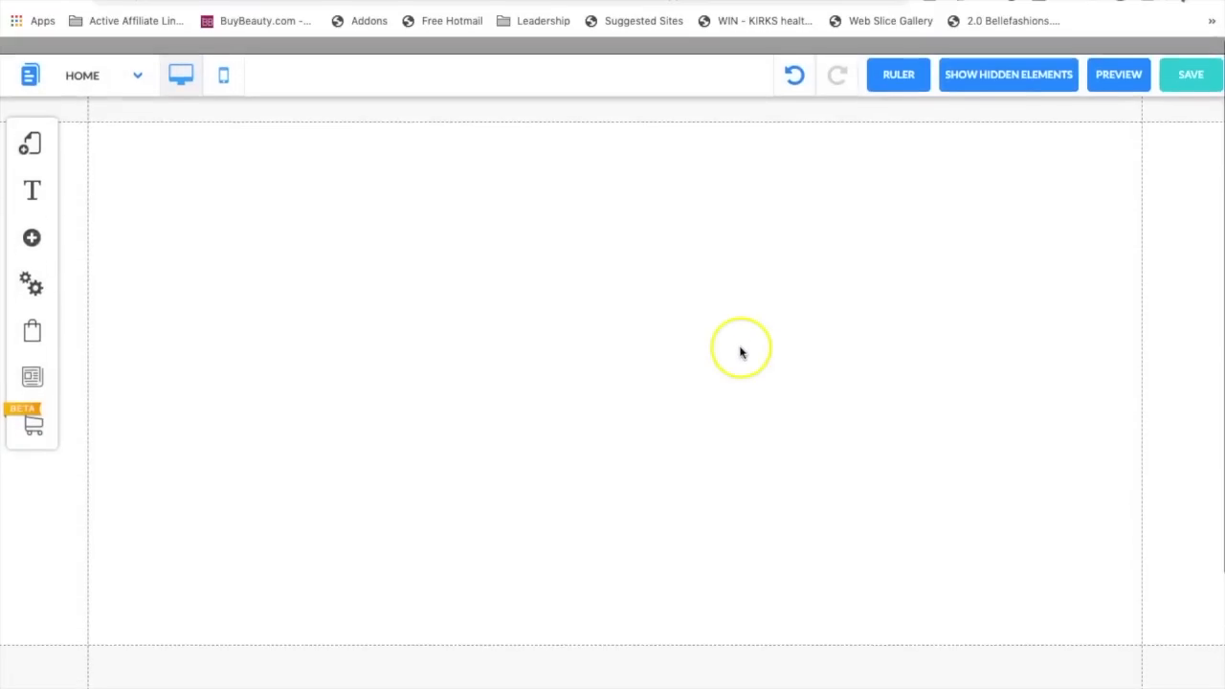
left_click(32, 222)
left_click(157, 276)
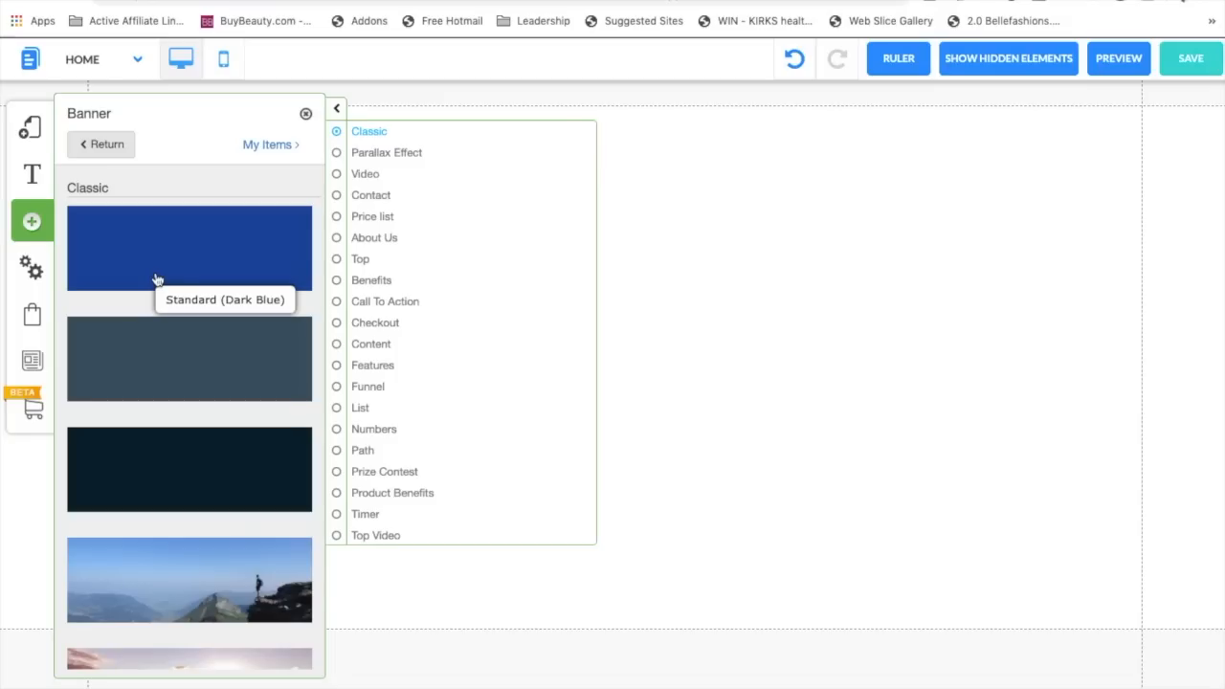
scroll(152, 439, "down", 5)
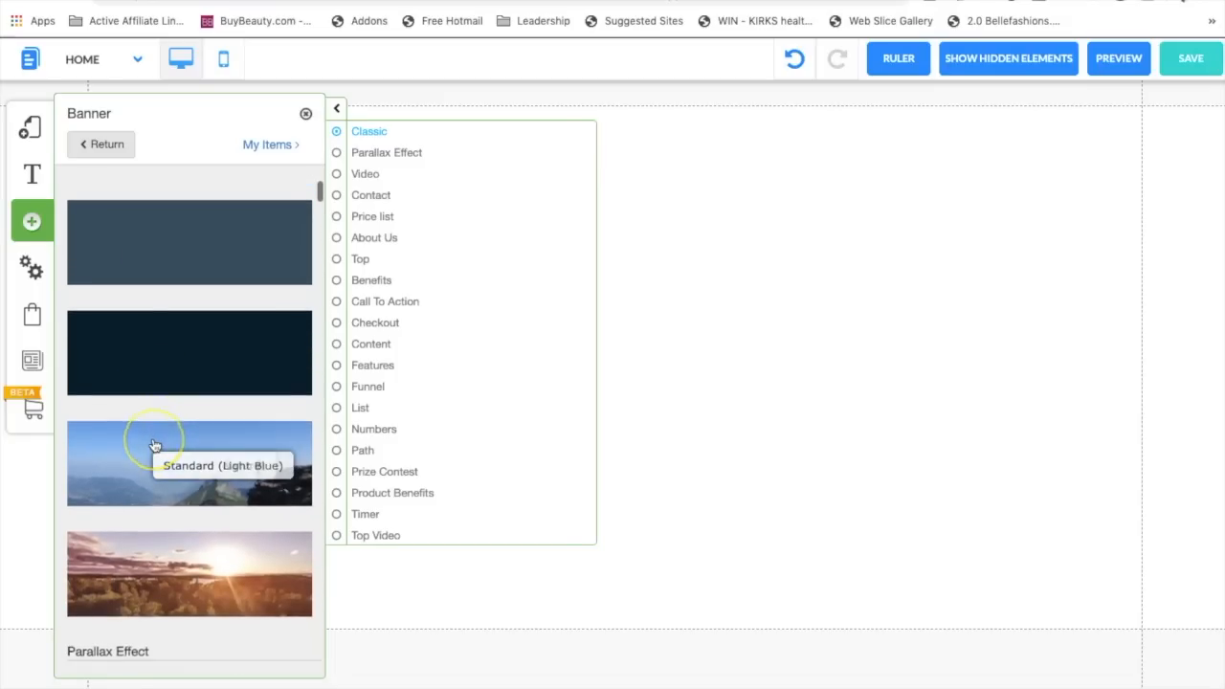
scroll(153, 445, "down", 10)
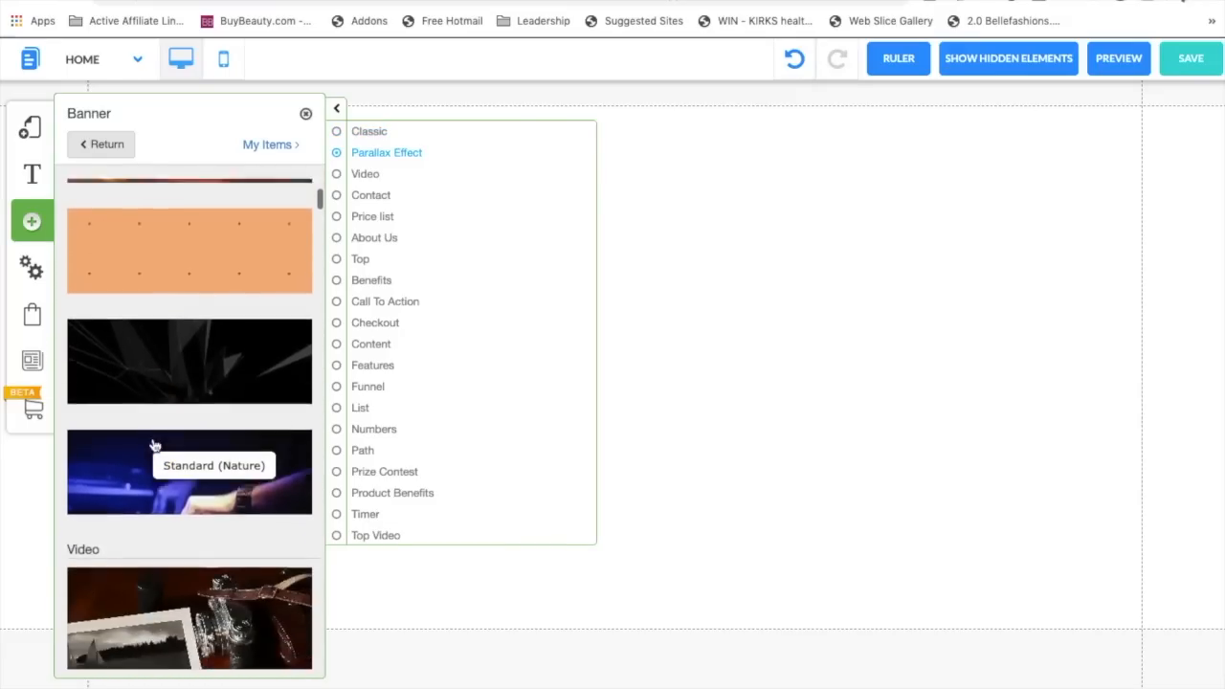
left_click(110, 499)
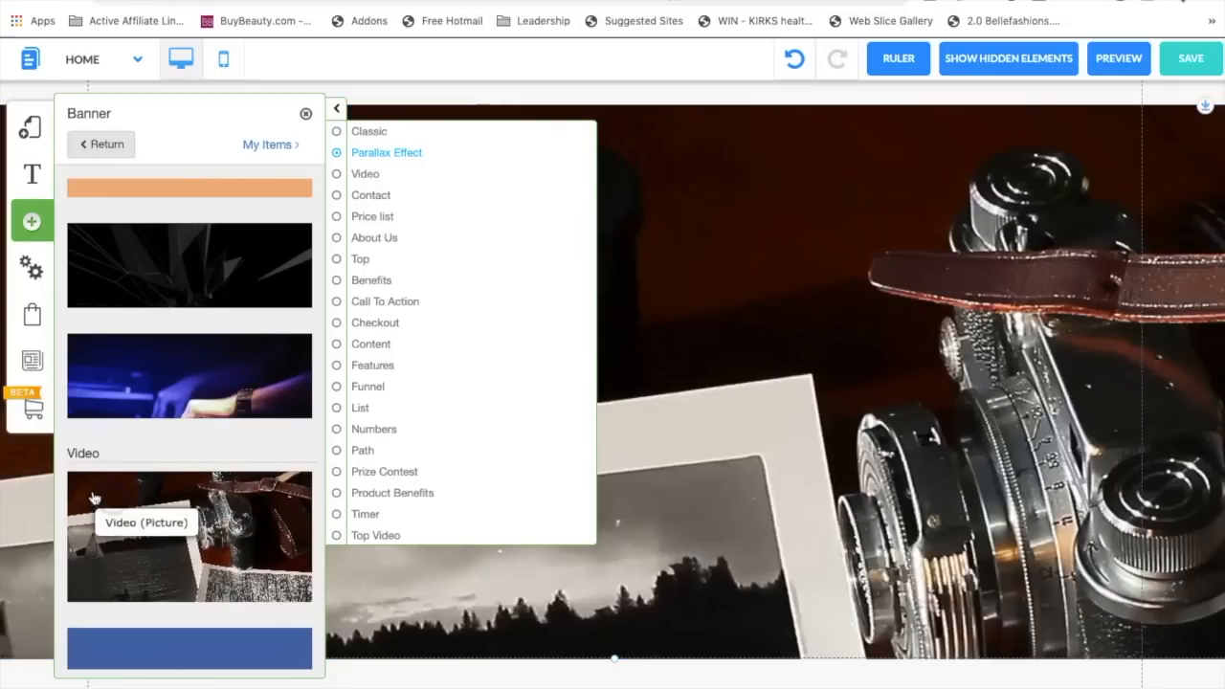
left_click(954, 354)
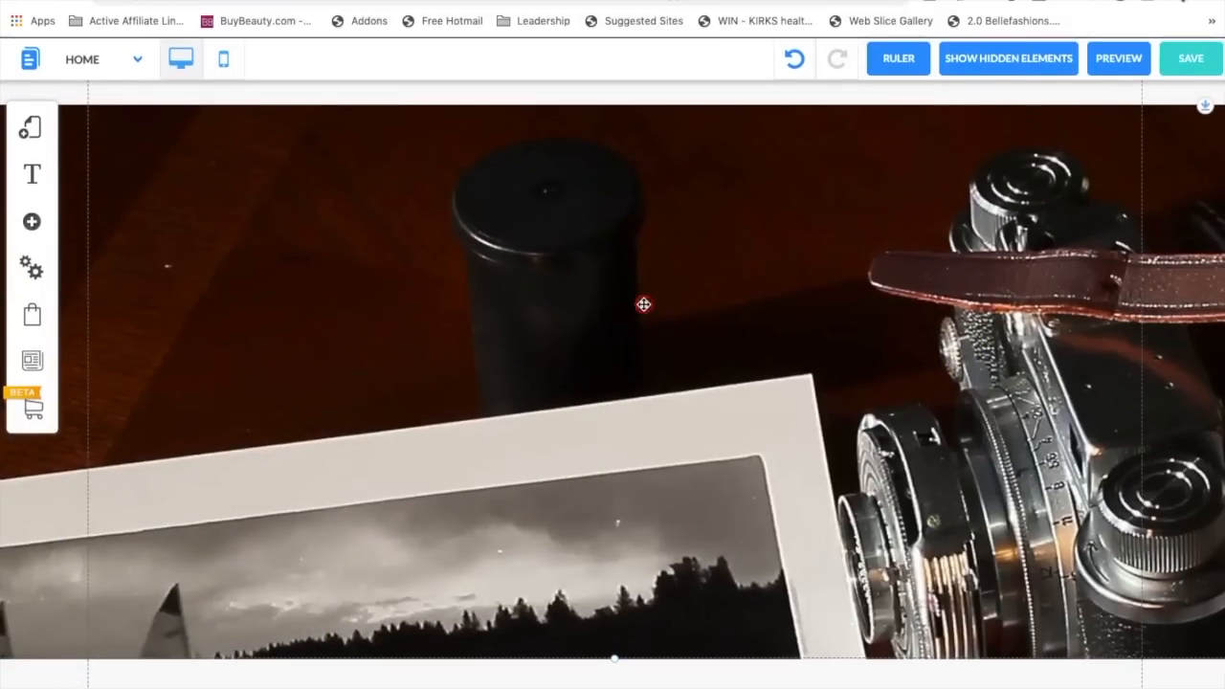
- Open the banner's video background settings and remove its default video
left_click(644, 304)
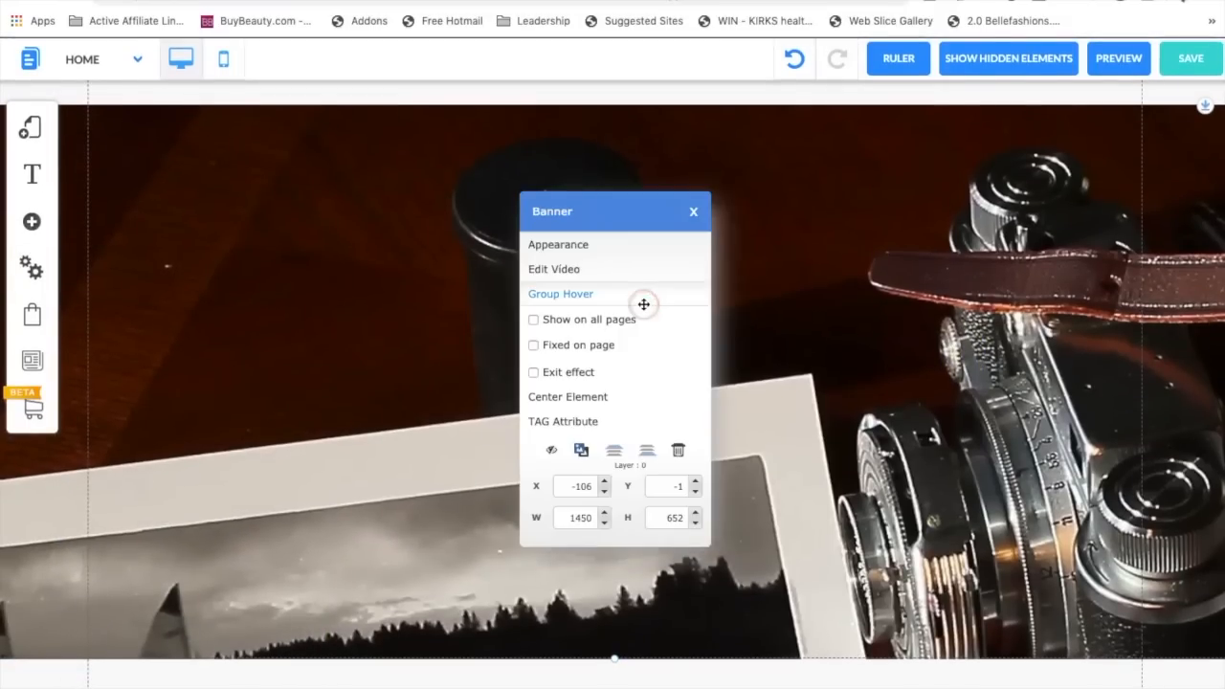
left_click(577, 275)
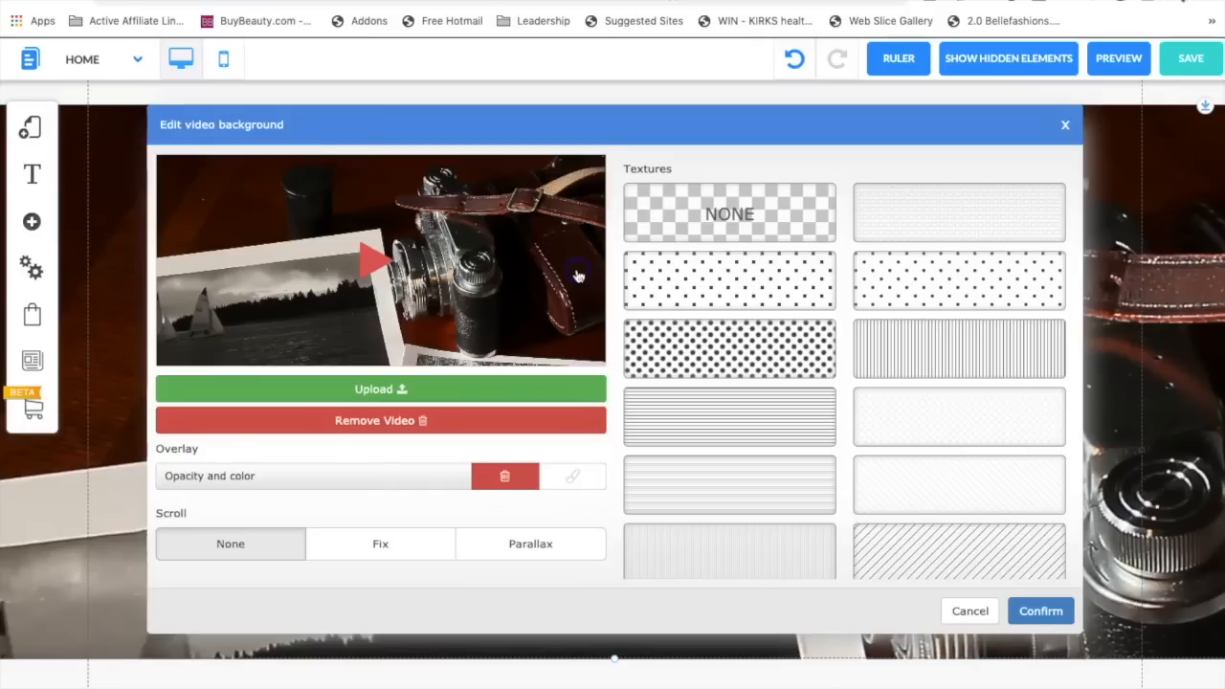
left_click(433, 427)
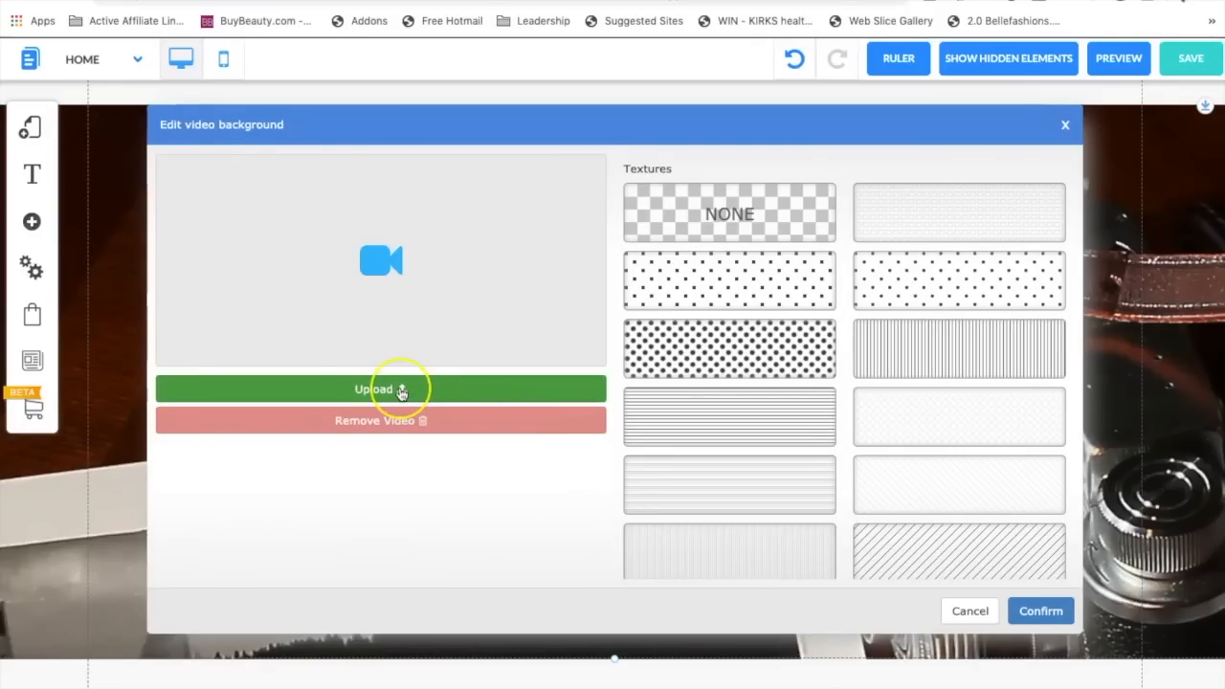
- Upload the Natural Beautiful background MP4 from the Downloads folder to the digital files repository
left_click(401, 390)
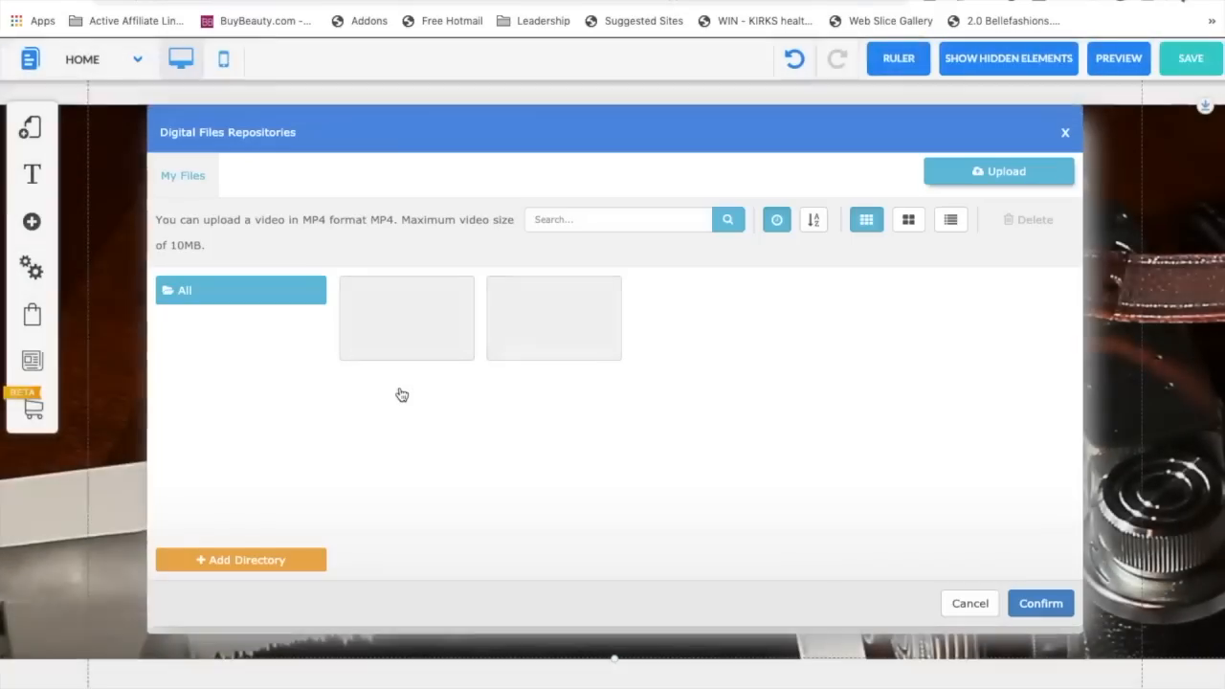
left_click(1030, 178)
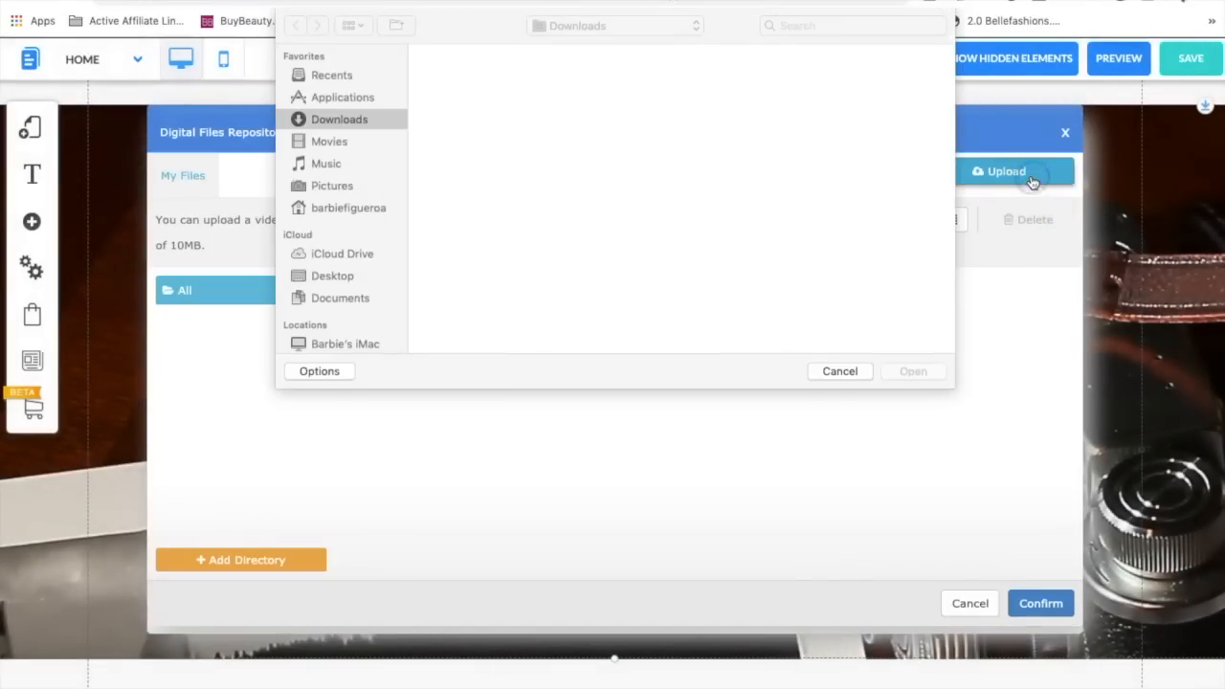
left_click(457, 85)
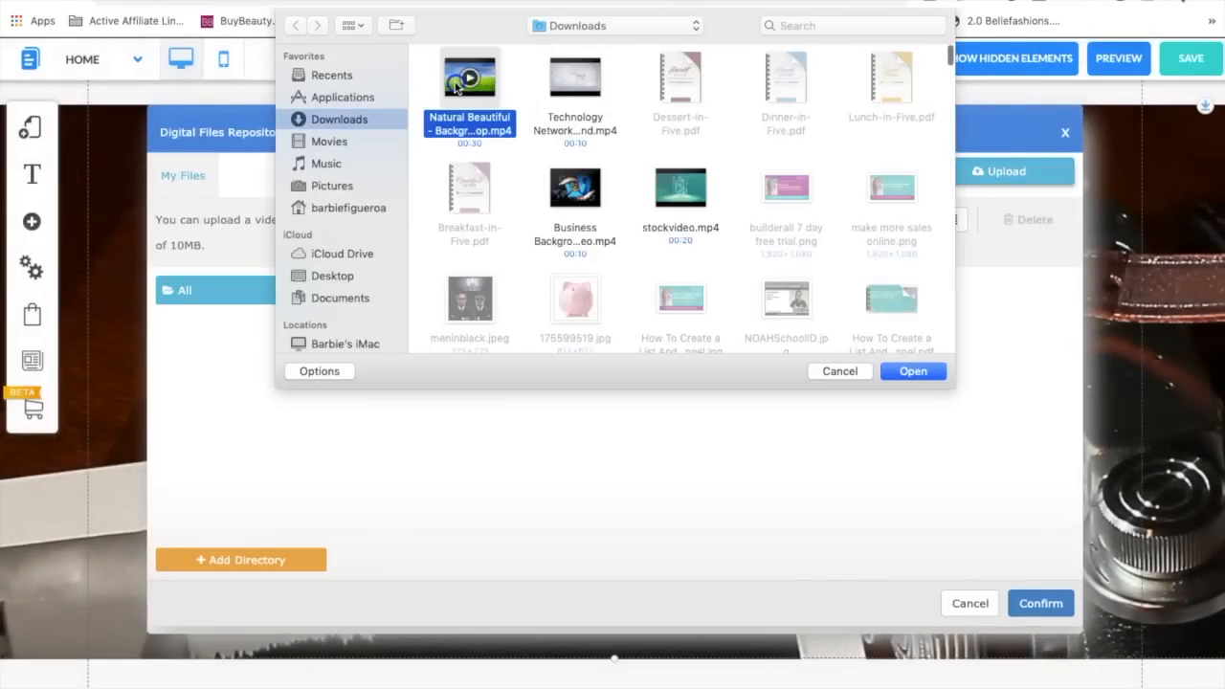
left_click(910, 372)
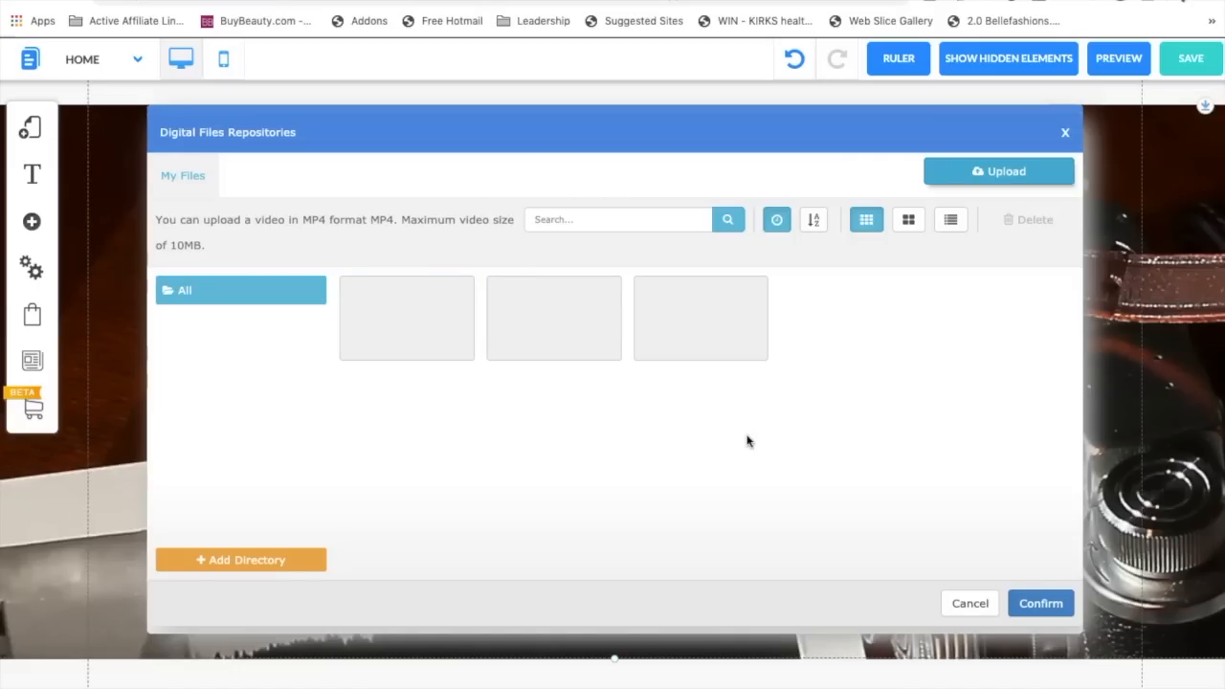
- Choose the newly uploaded nature video and apply it as the banner's video background
left_click(430, 303)
left_click(428, 292)
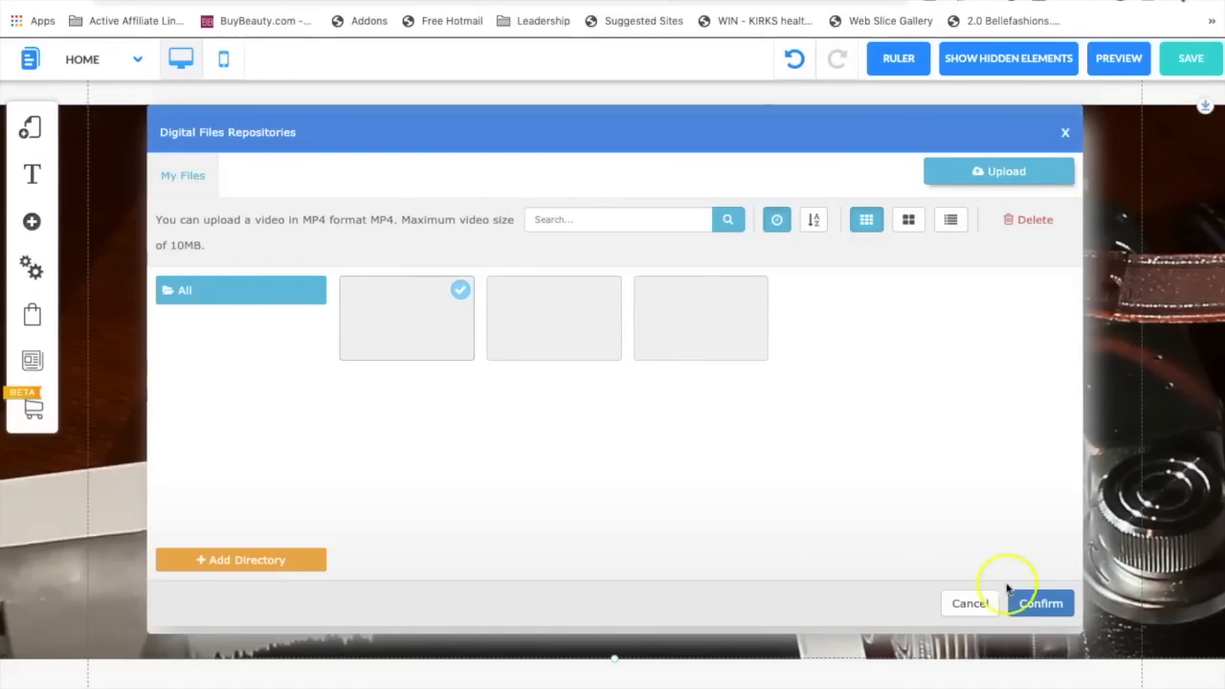
left_click(1034, 603)
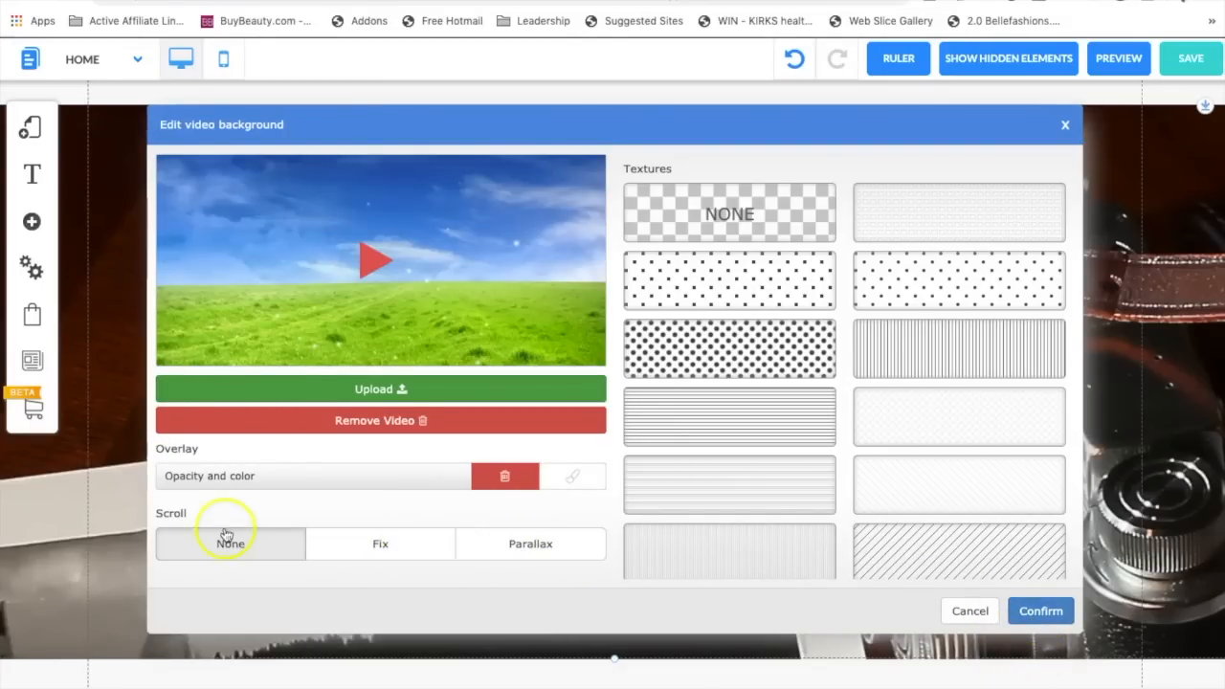
left_click(1058, 622)
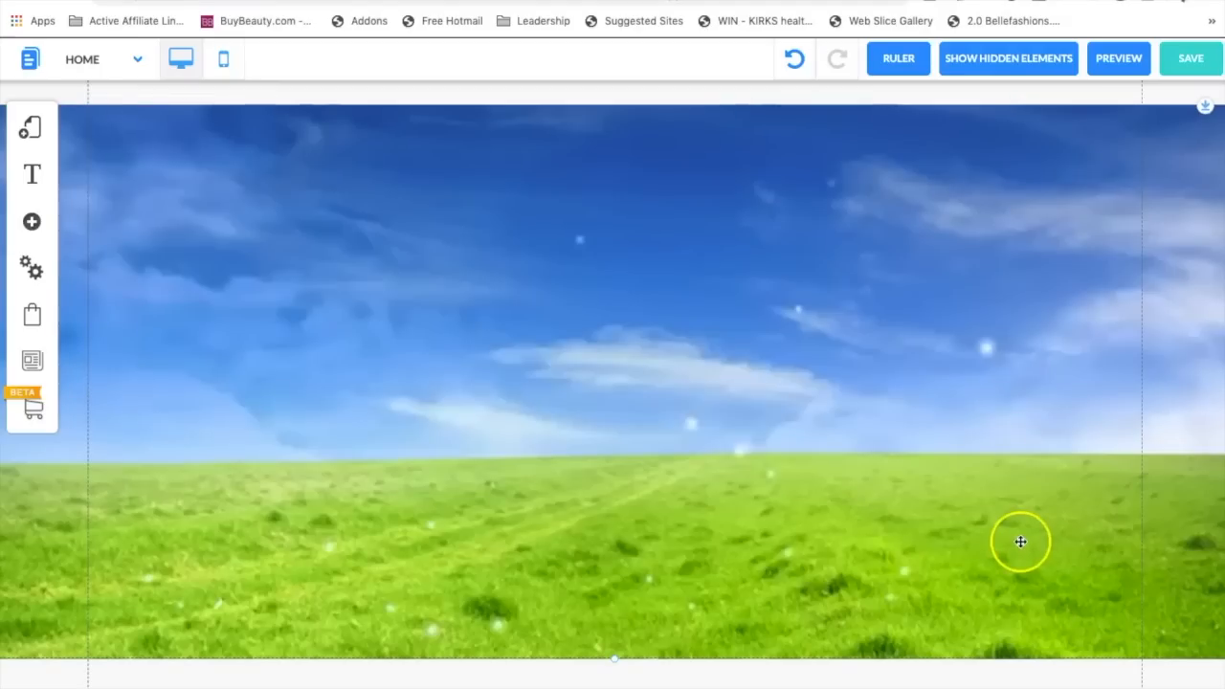
- Save the Home page changes together with the site style and settings
scroll(1020, 542, "down", 3)
scroll(1020, 542, "up", 3)
left_click(1192, 48)
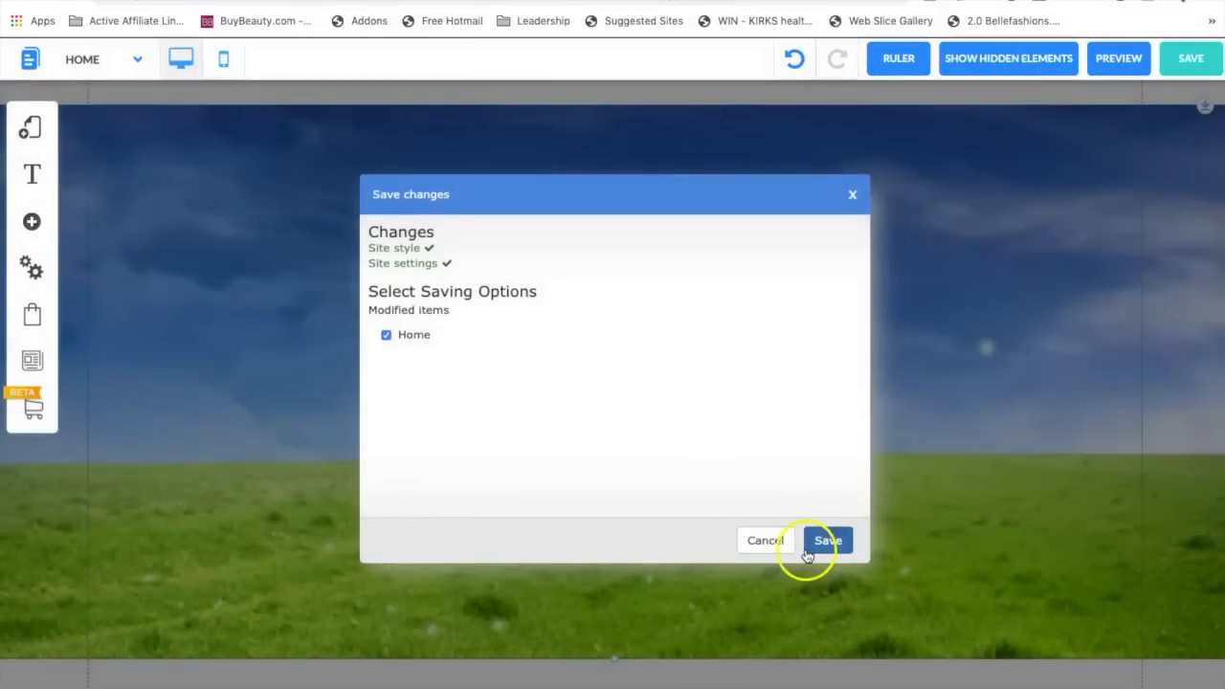
left_click(825, 541)
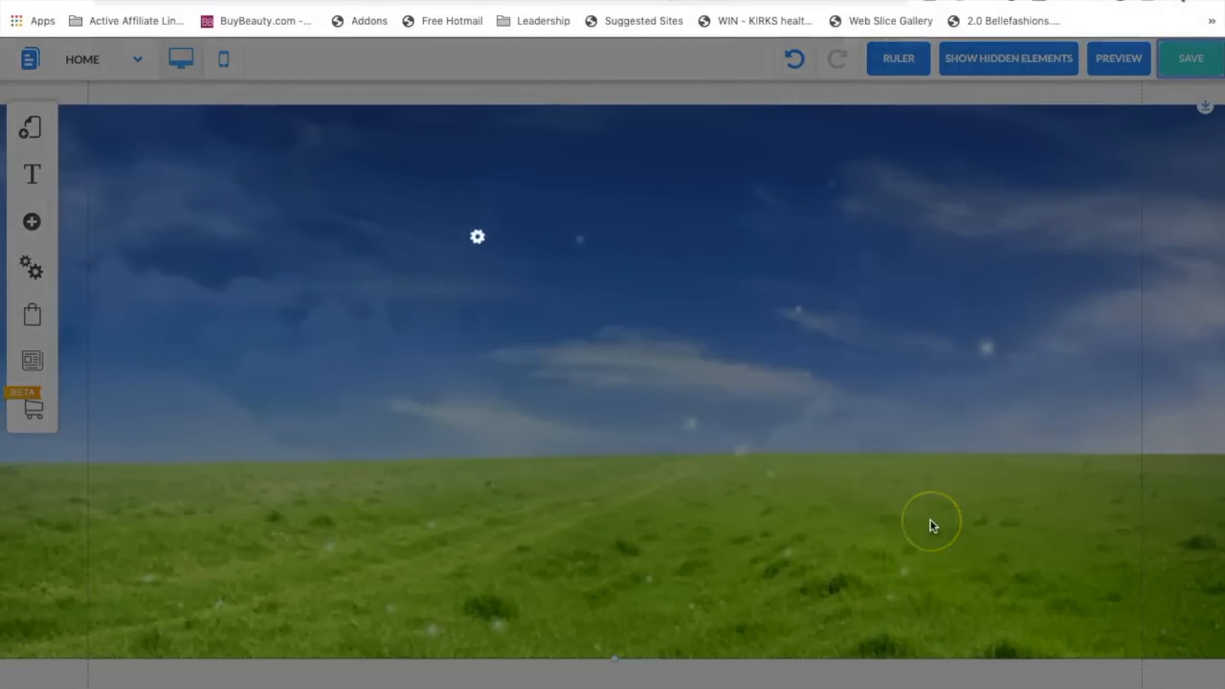
left_click(723, 326)
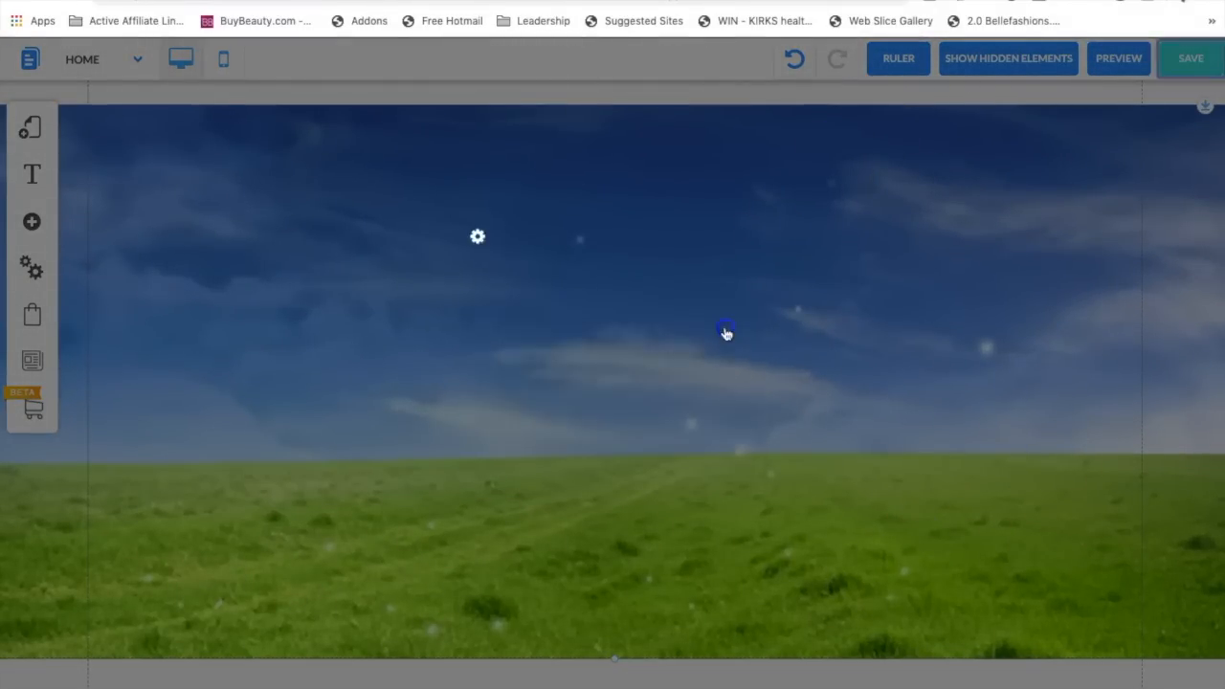
- Preview the desktop page and check how the banner's video background plays
left_click(1127, 59)
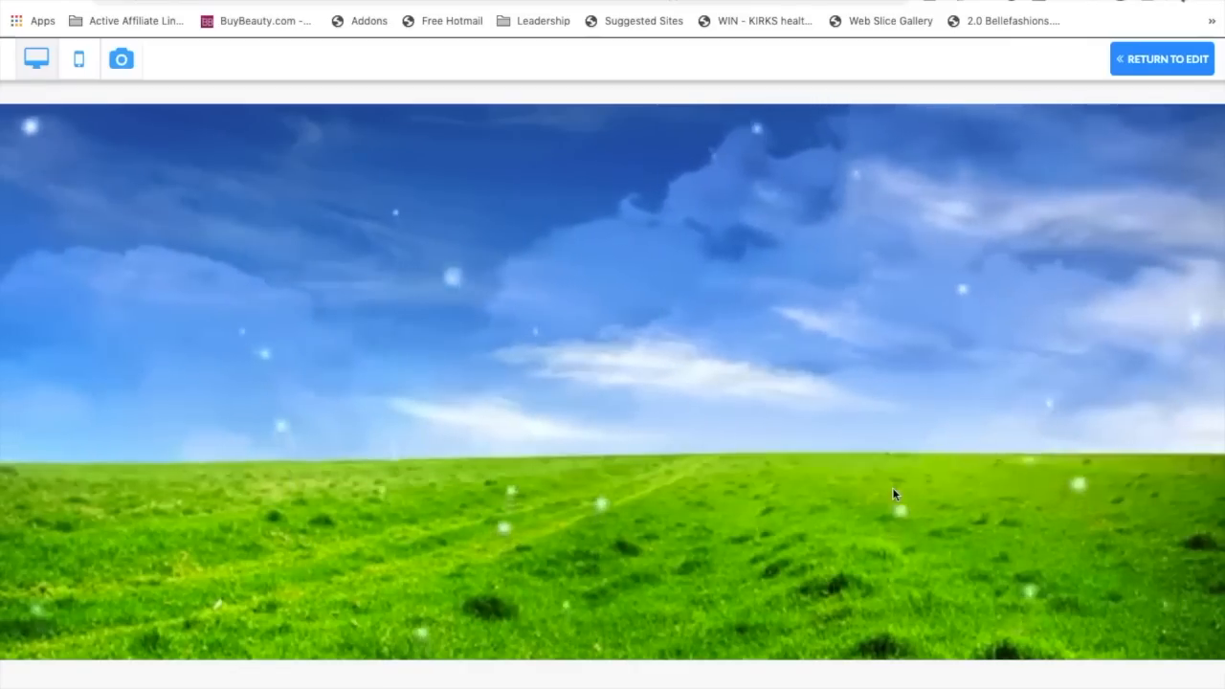
scroll(892, 488, "down", 1)
scroll(892, 488, "up", 1)
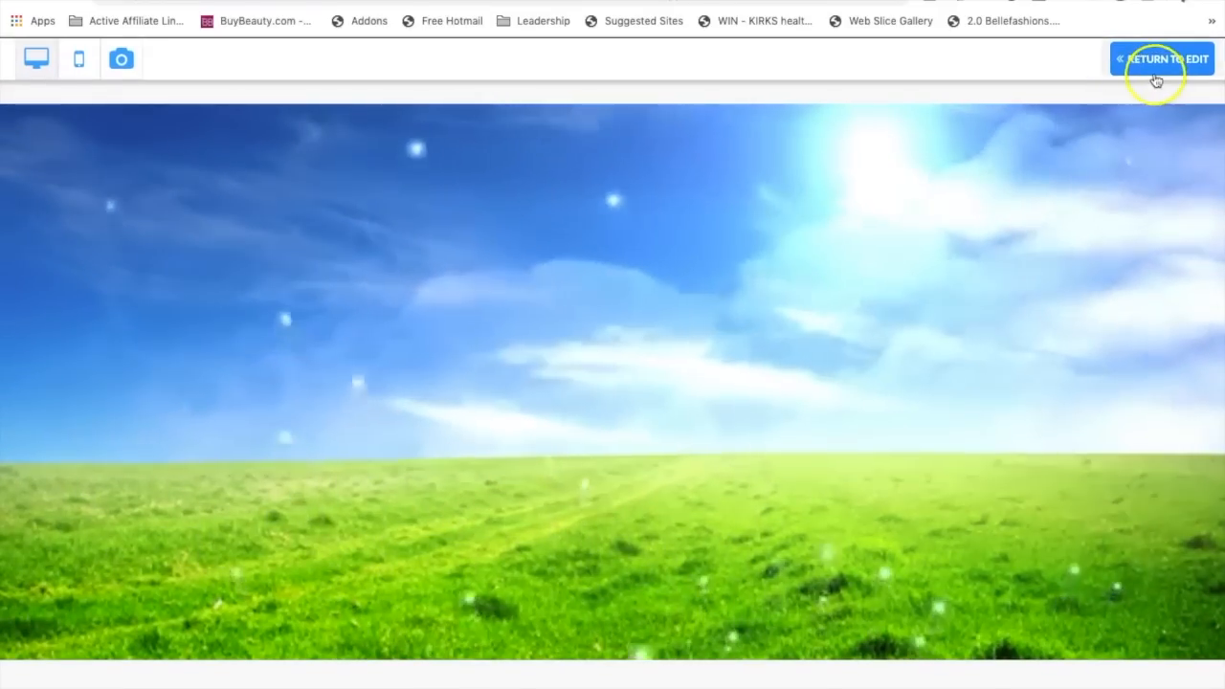
- Return to editing and add an H1 Title XL text, placed near the banner's upper edge and widened across most of the content area
left_click(1160, 67)
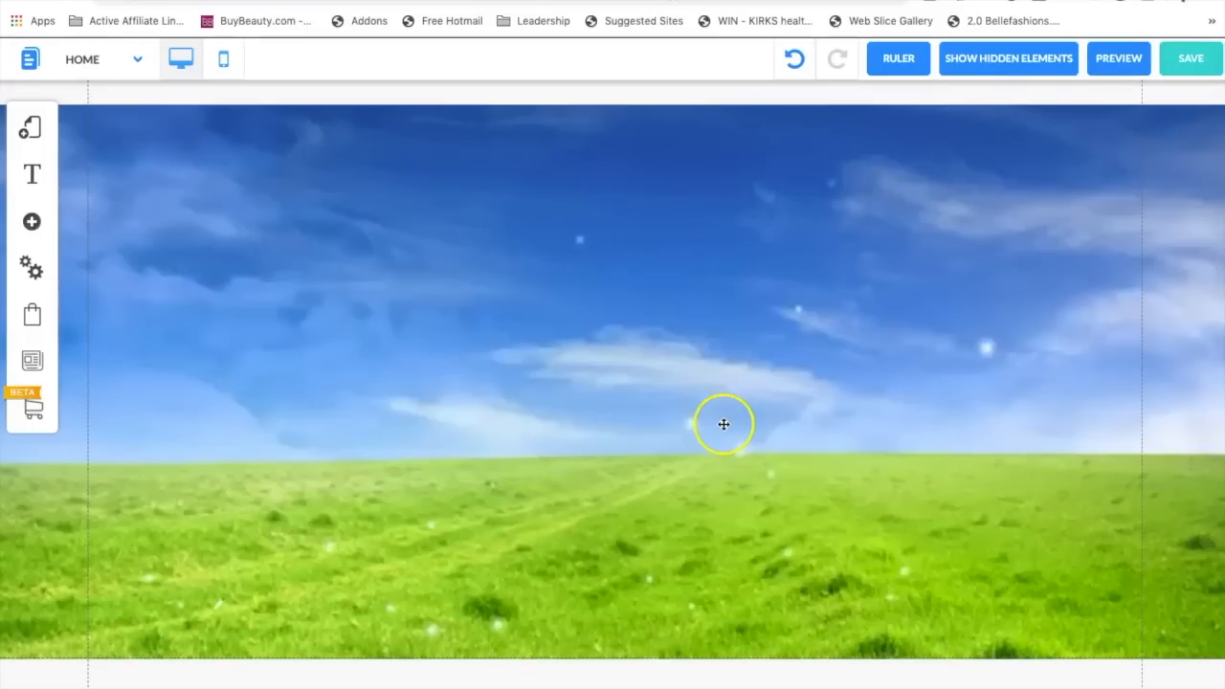
left_click(32, 224)
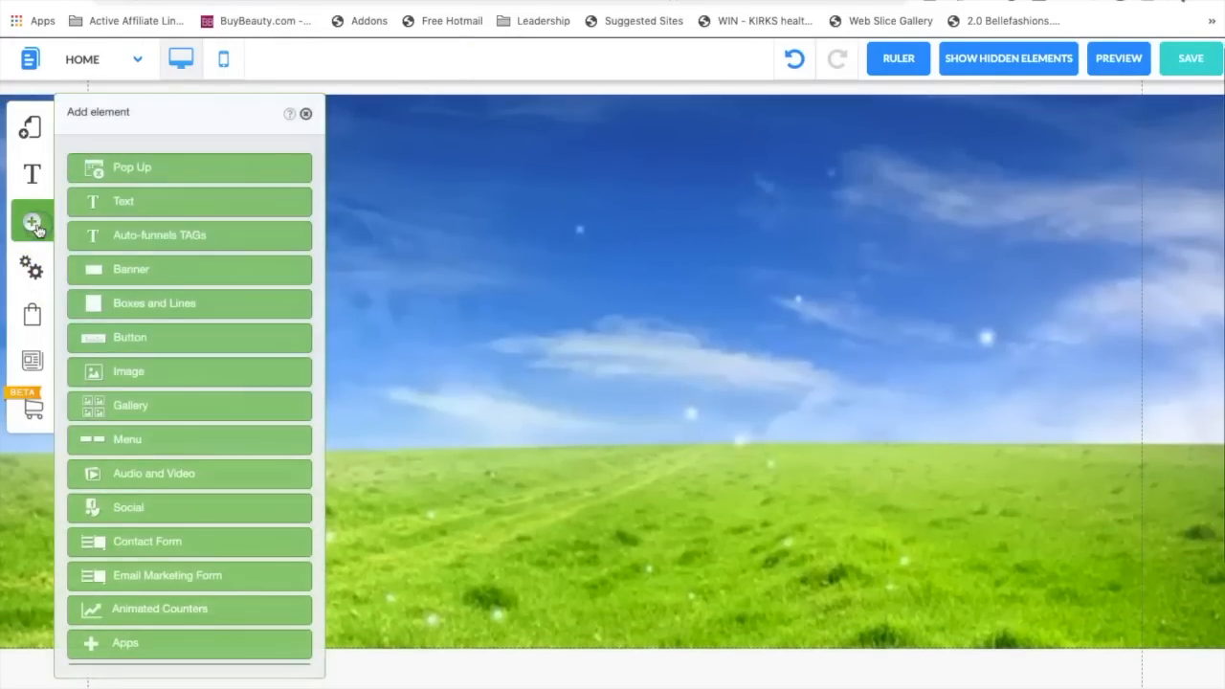
left_click(140, 209)
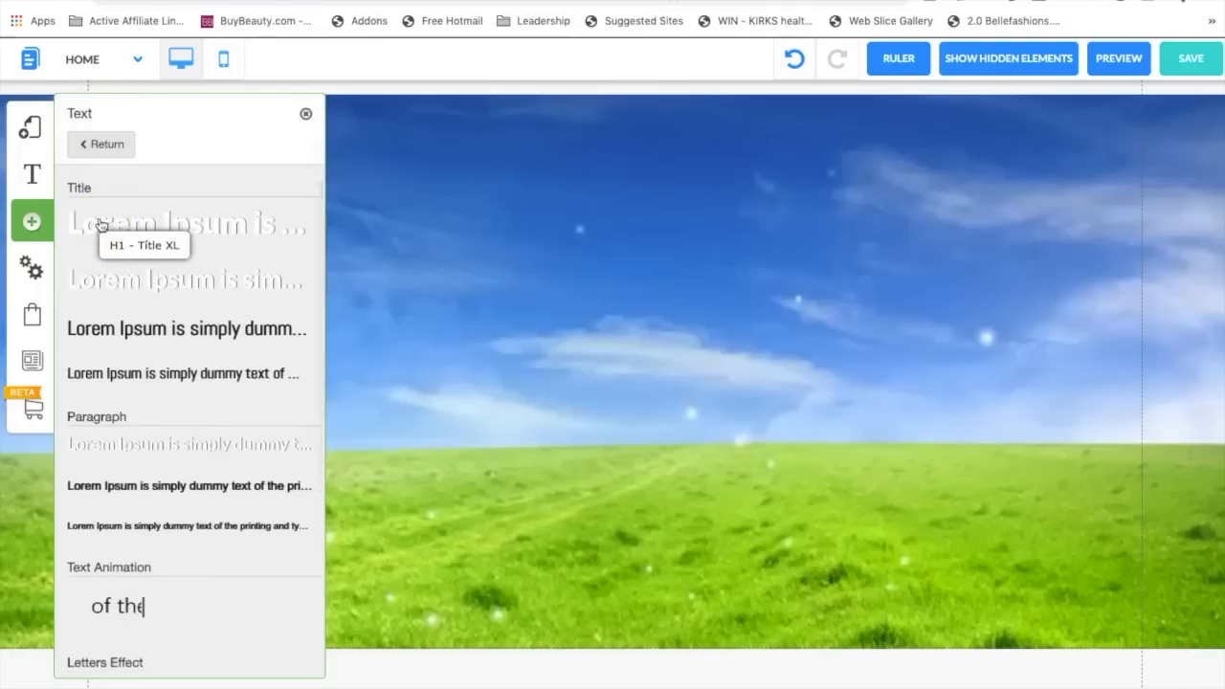
left_click(100, 219)
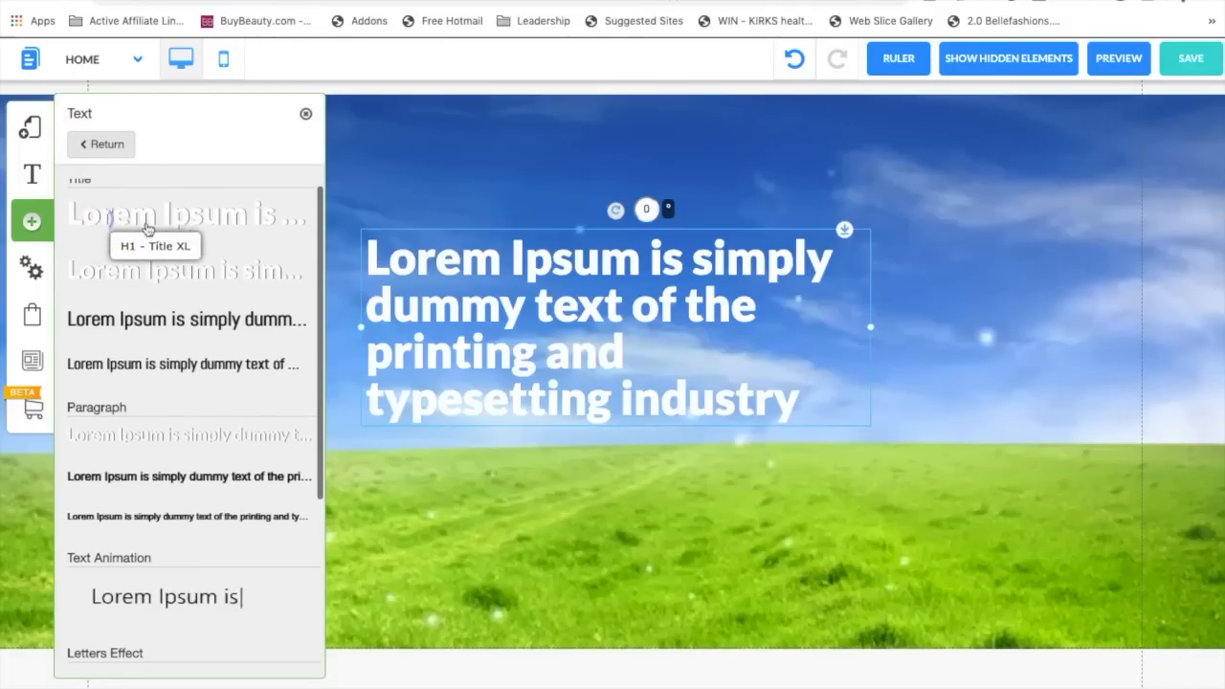
left_click(518, 321)
left_click_drag(517, 320, 288, 206)
left_click_drag(641, 199, 1123, 204)
- Replace the title's placeholder text with "Discover the Power of Our All-in-One Digital Marketing Platform"
double_click(190, 163)
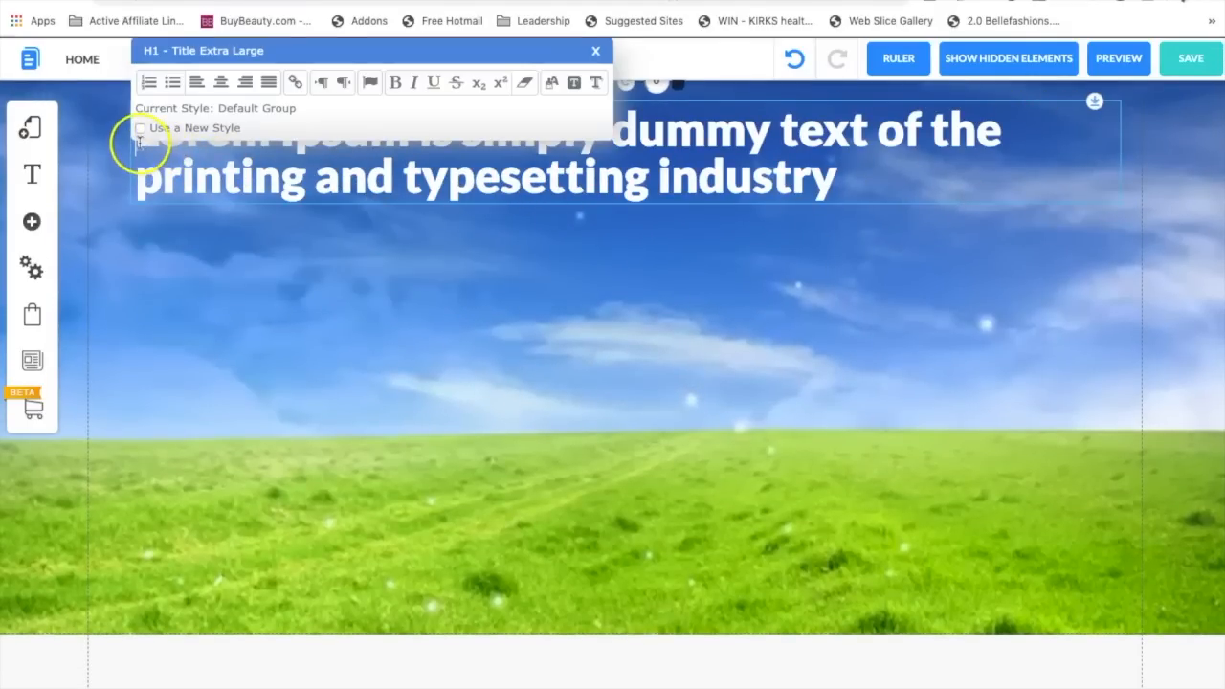
left_click_drag(139, 142, 814, 182)
key("BackSpace")
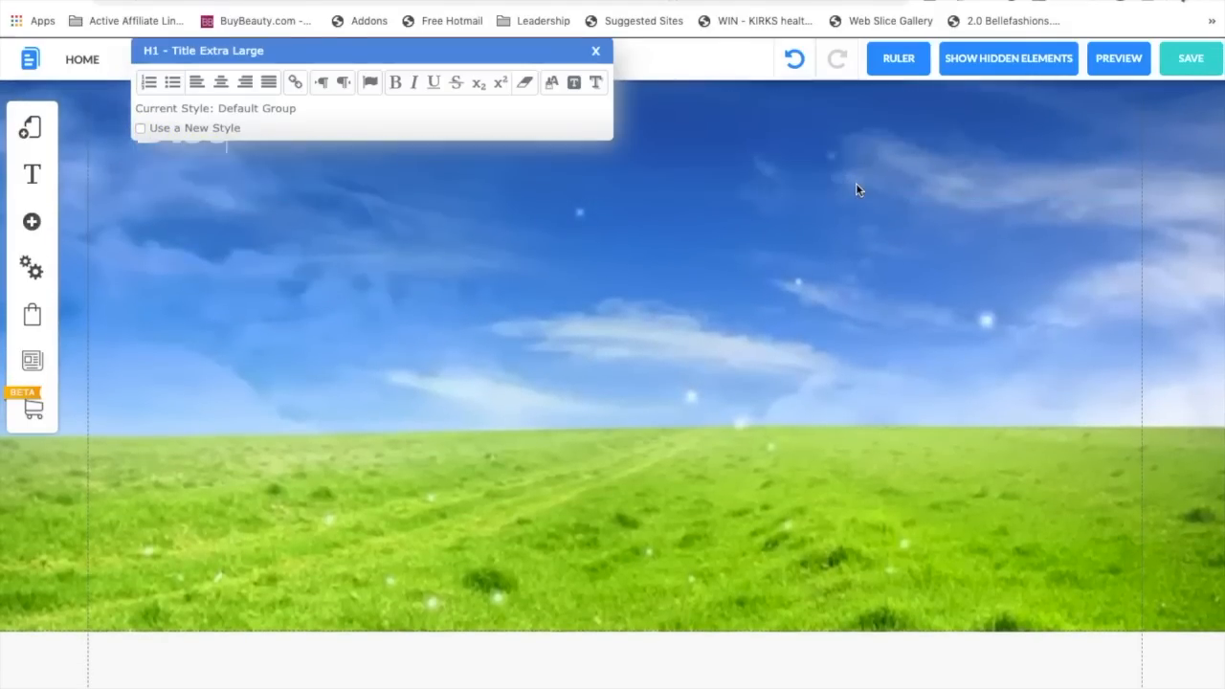
type("Discover the")
left_click_drag(432, 45, 429, 388)
left_click(429, 146)
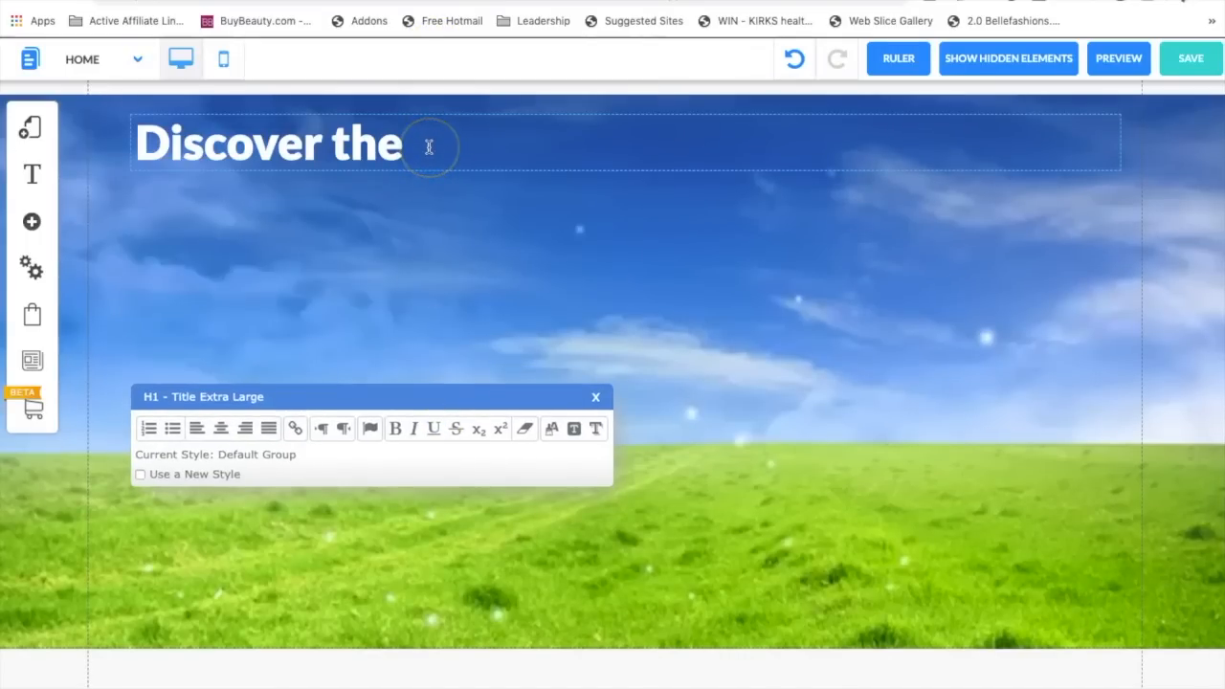
type("P")
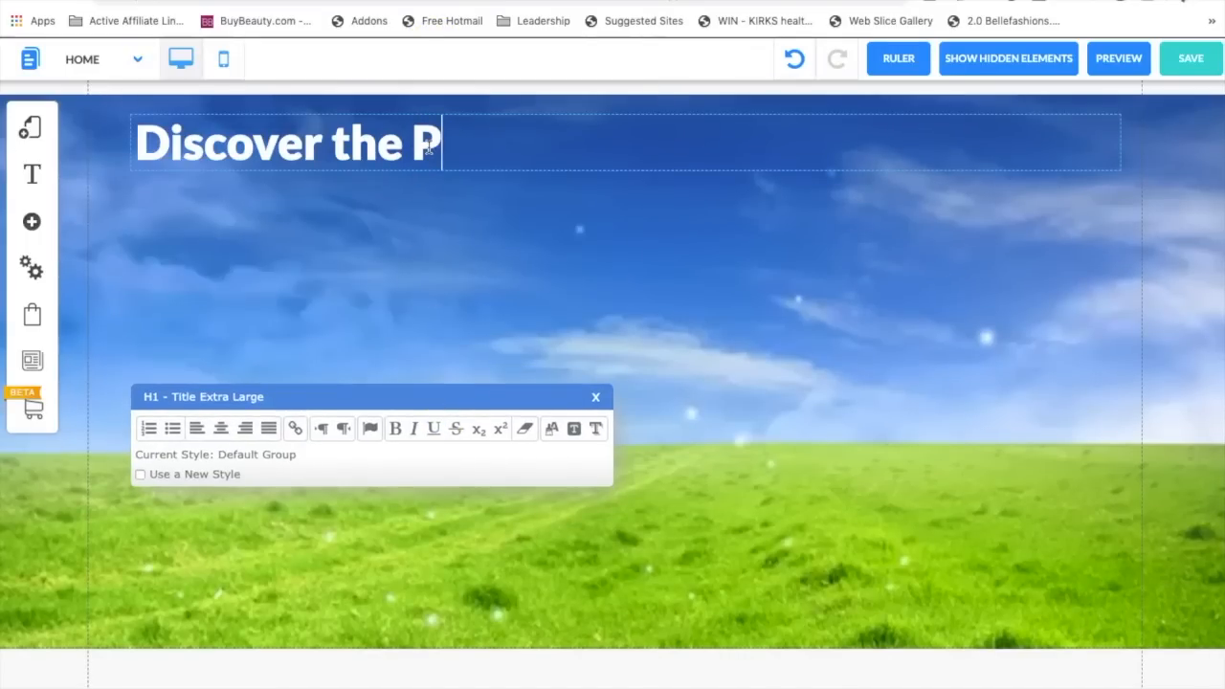
type("ower of Our All")
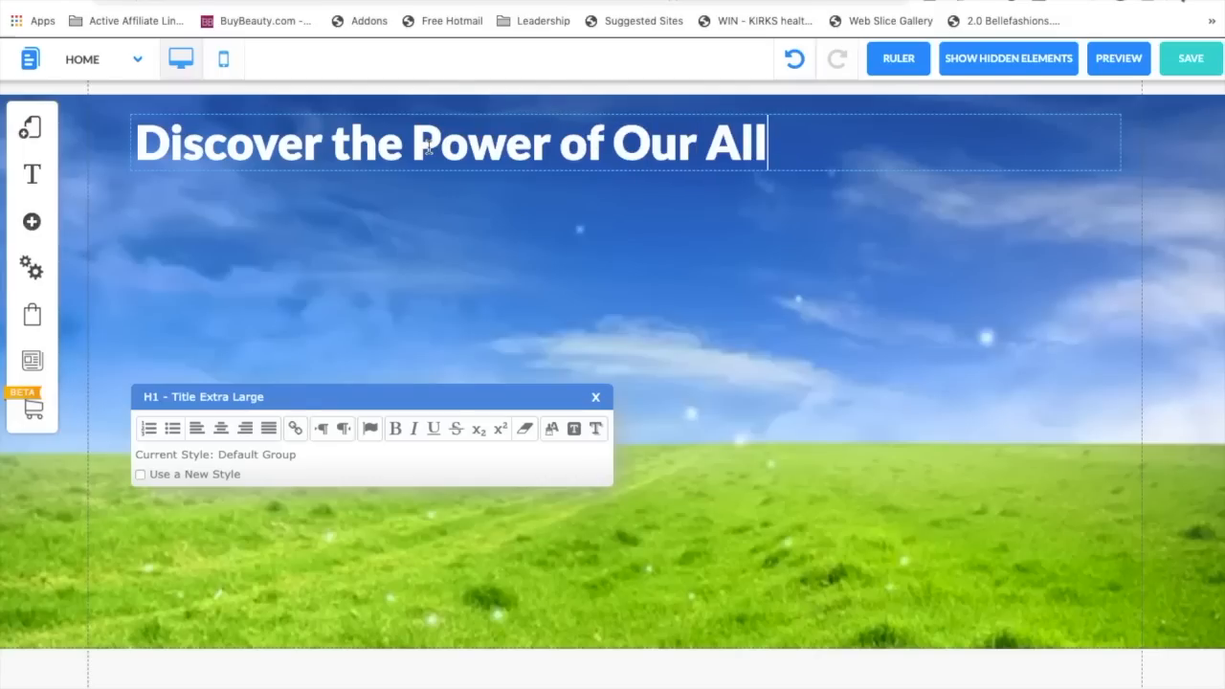
type("-in-One ")
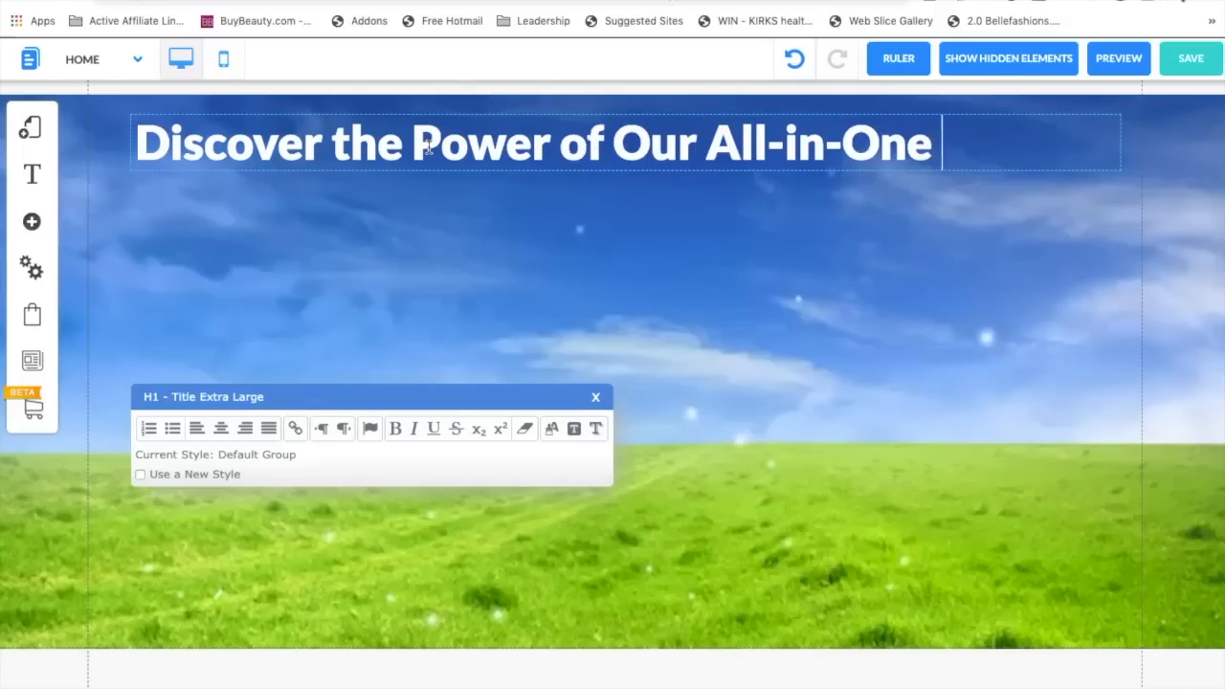
type("Digital Marketing P")
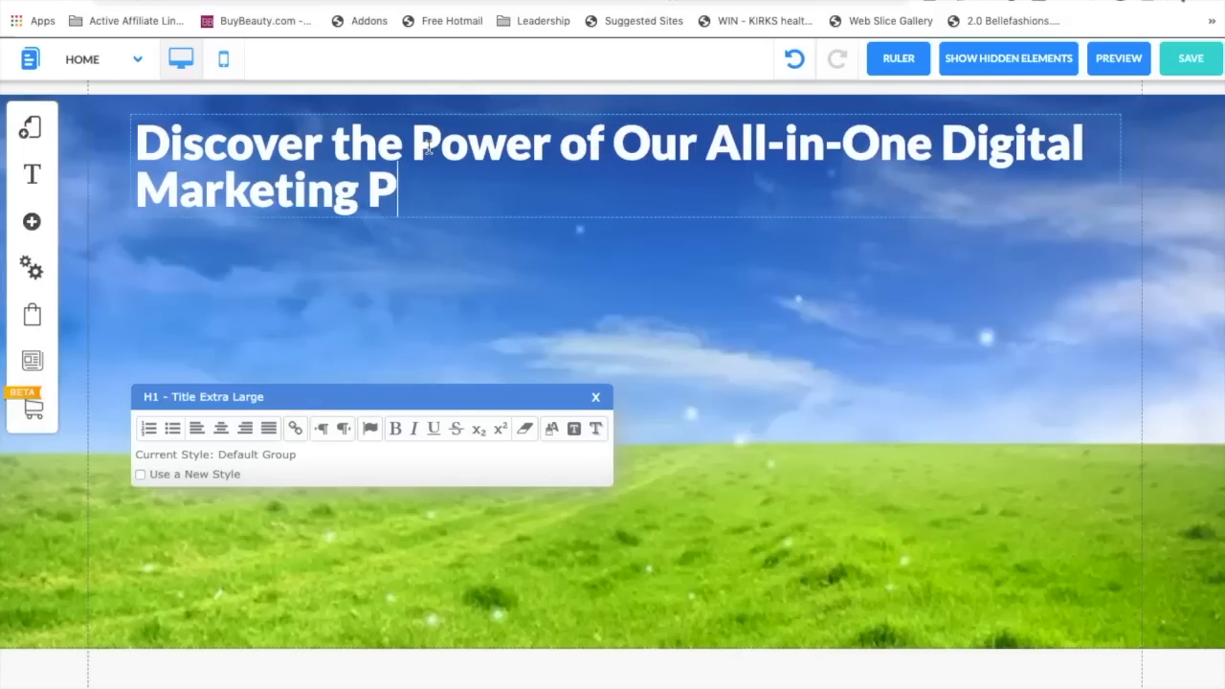
type("latform")
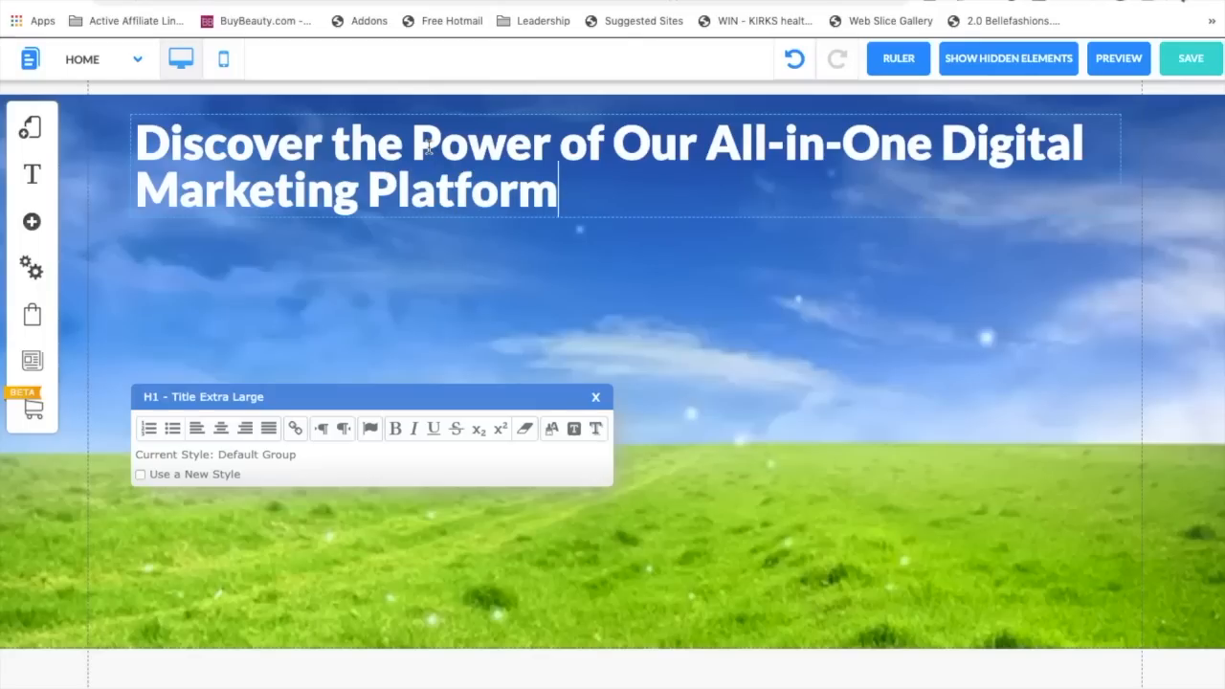
- Extend the headline with "& Create Beautiful Capture Pages & Designs, with Total Creative Freedom!"
type(" & Creat")
type("Bea")
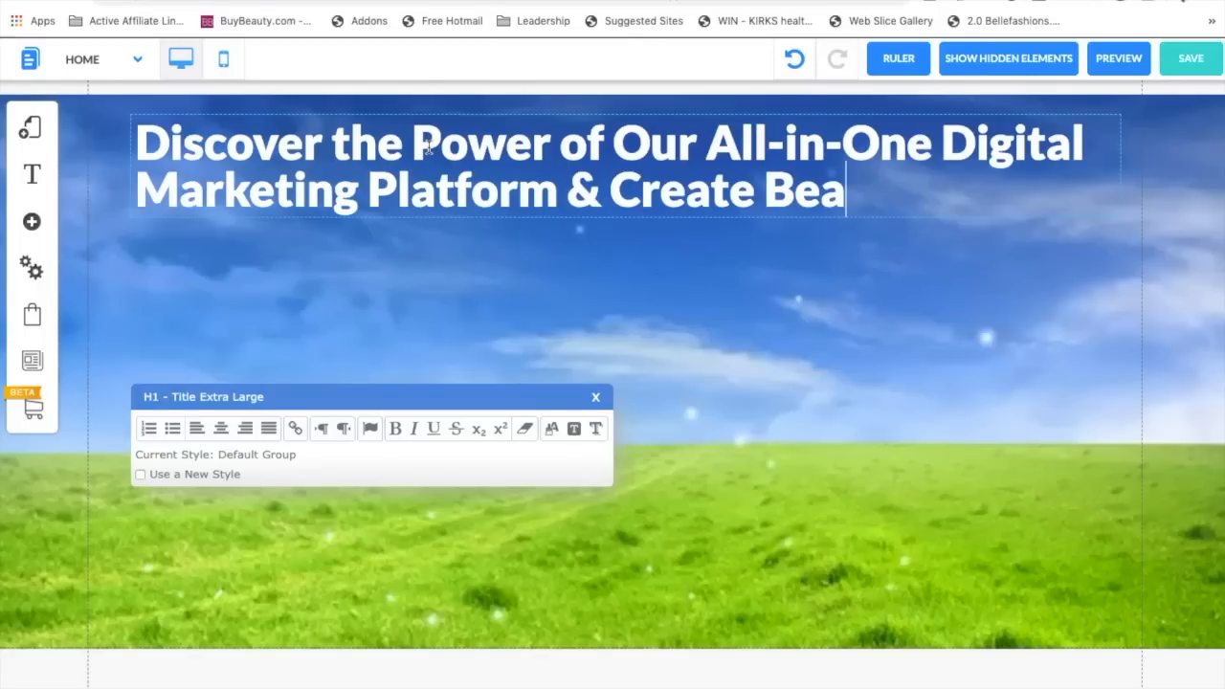
type("utiful Captrue Pag")
key("BackSpace")
key("BackSpace")
key("BackSpace")
key("BackSpace")
key("BackSpace")
key("BackSpace")
type("re Pages & Des")
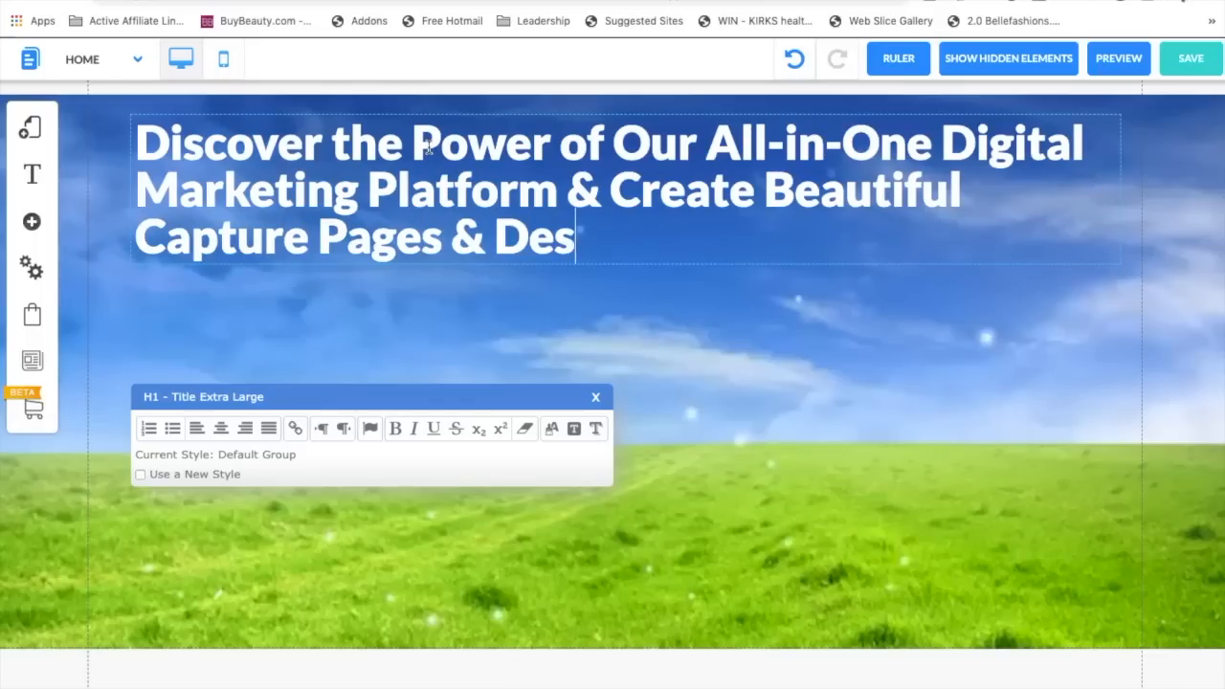
type("igns, with Pur")
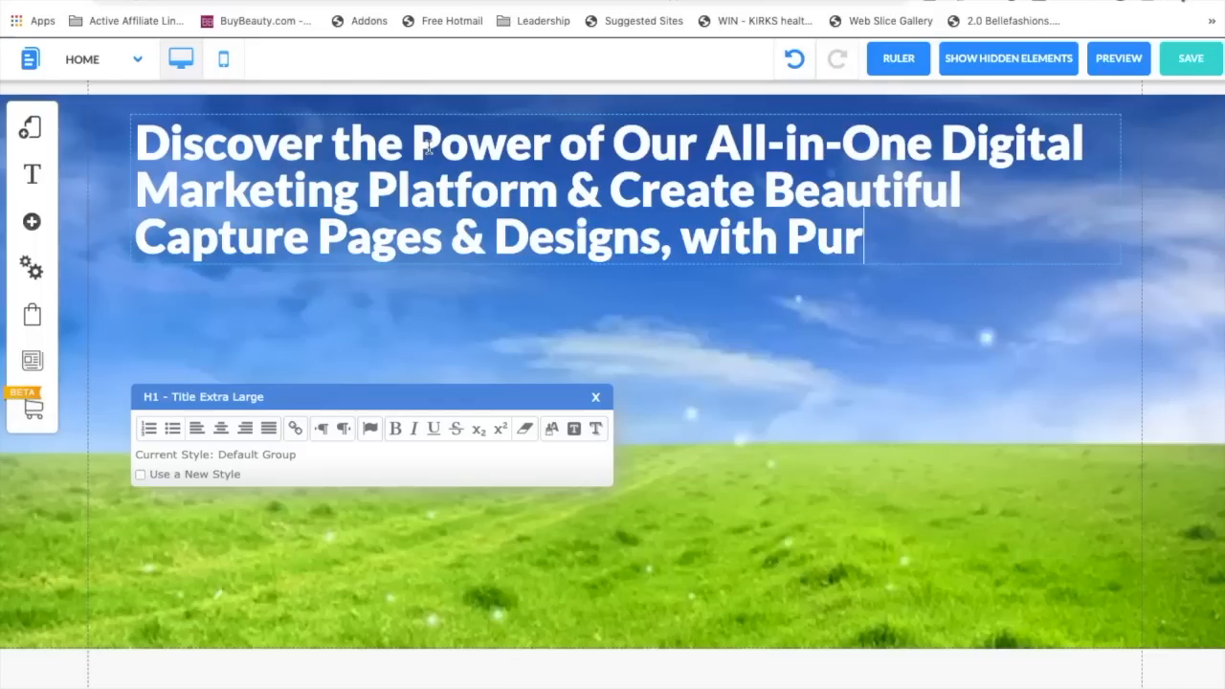
type("e C")
key("BackSpace")
key("BackSpace")
key("BackSpace")
type("Total Creative ")
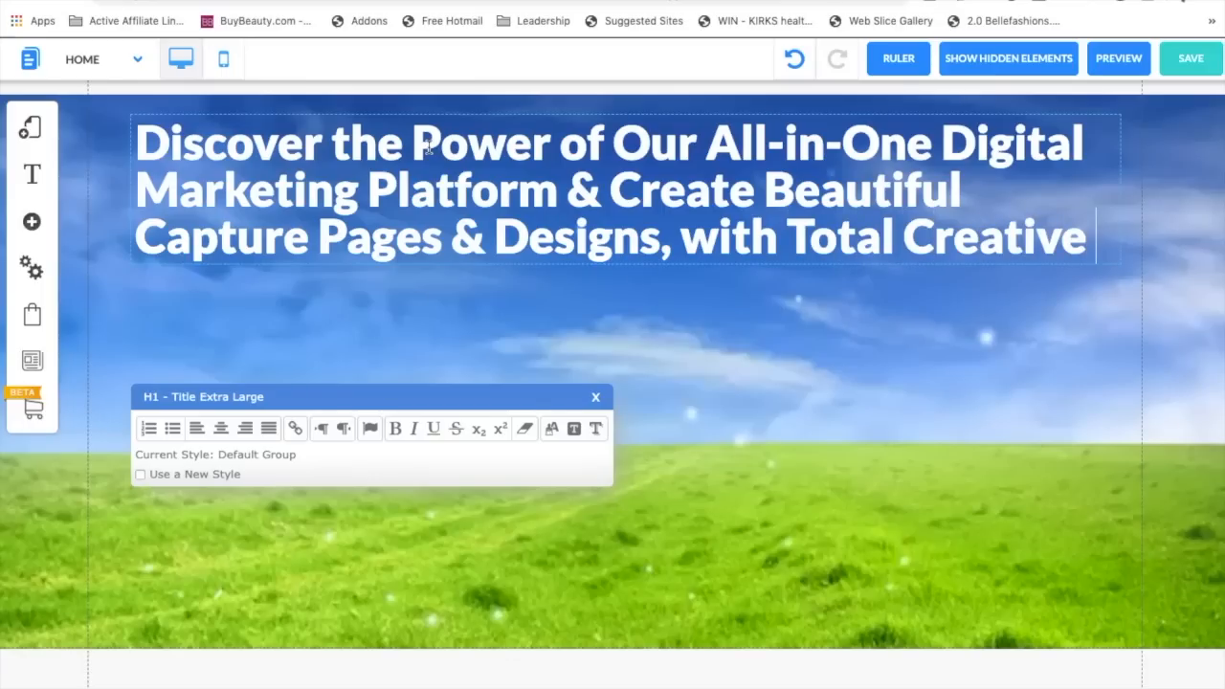
type("Freedom!")
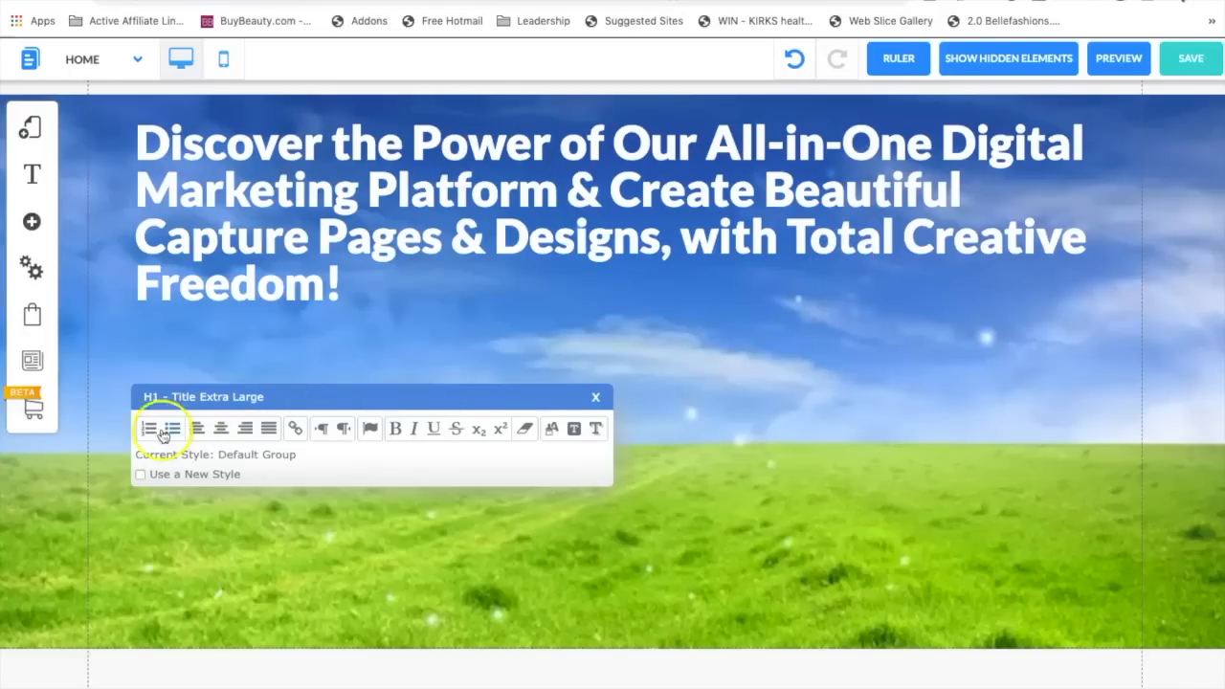
- Give the headline a new style with font size 53 and centre its text
left_click(140, 475)
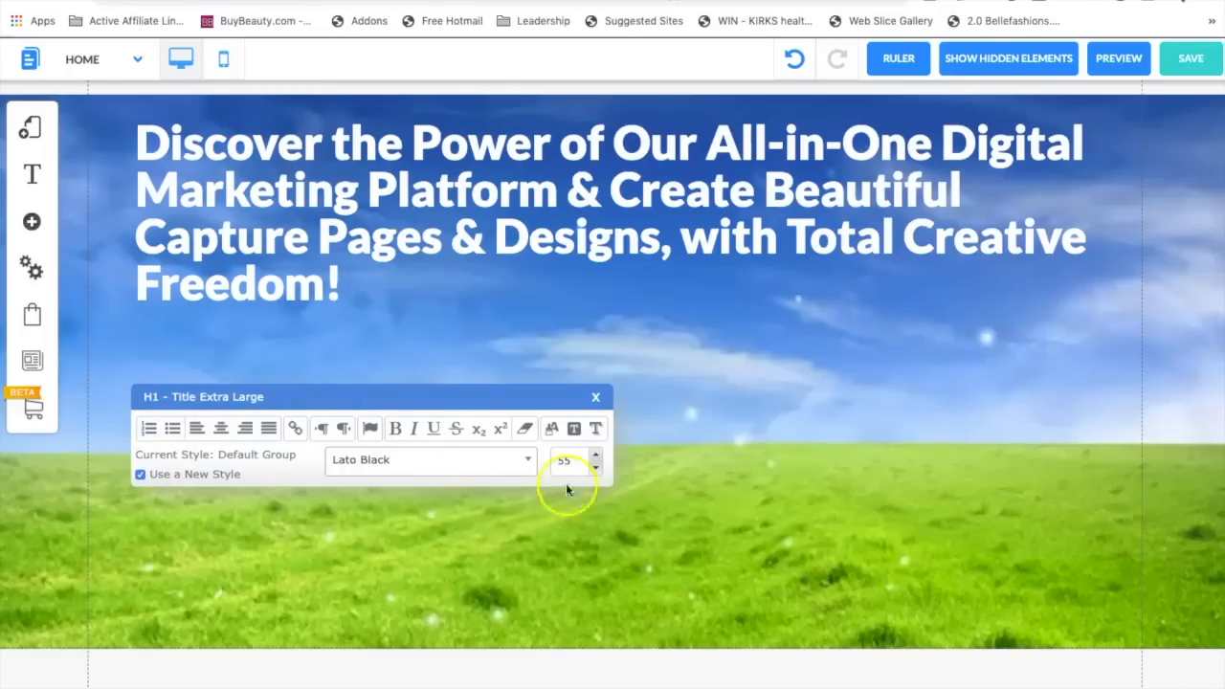
left_click(596, 468)
left_click(597, 468)
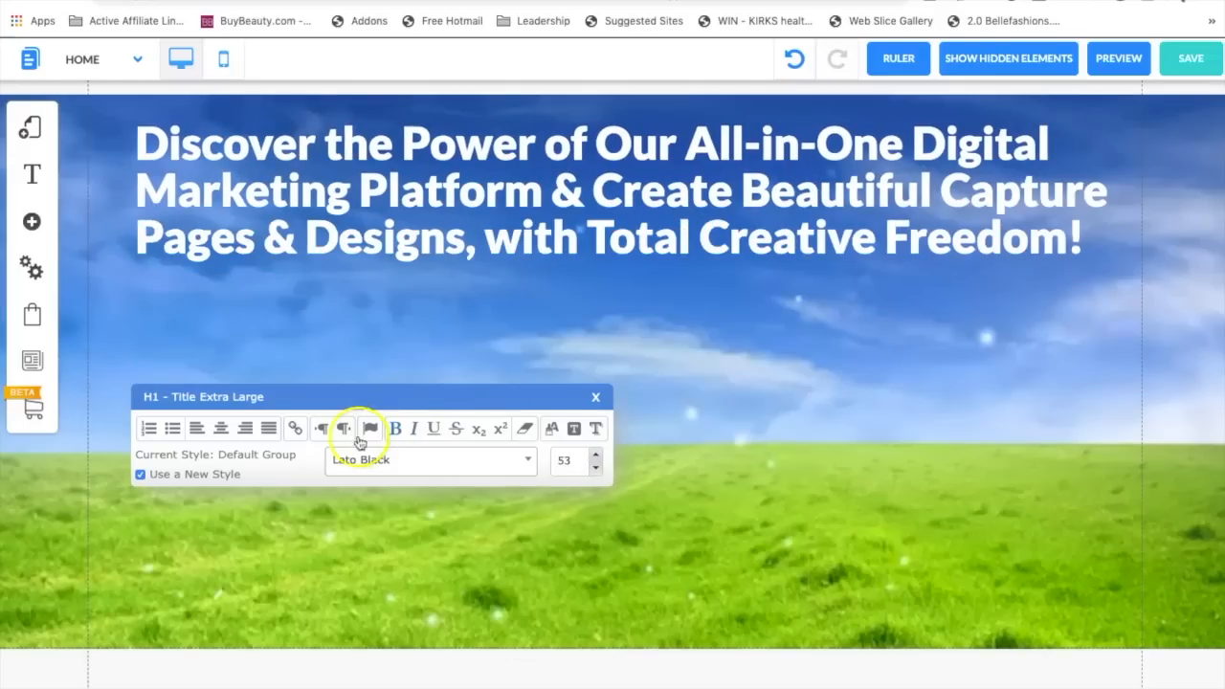
left_click(220, 428)
left_click(848, 389)
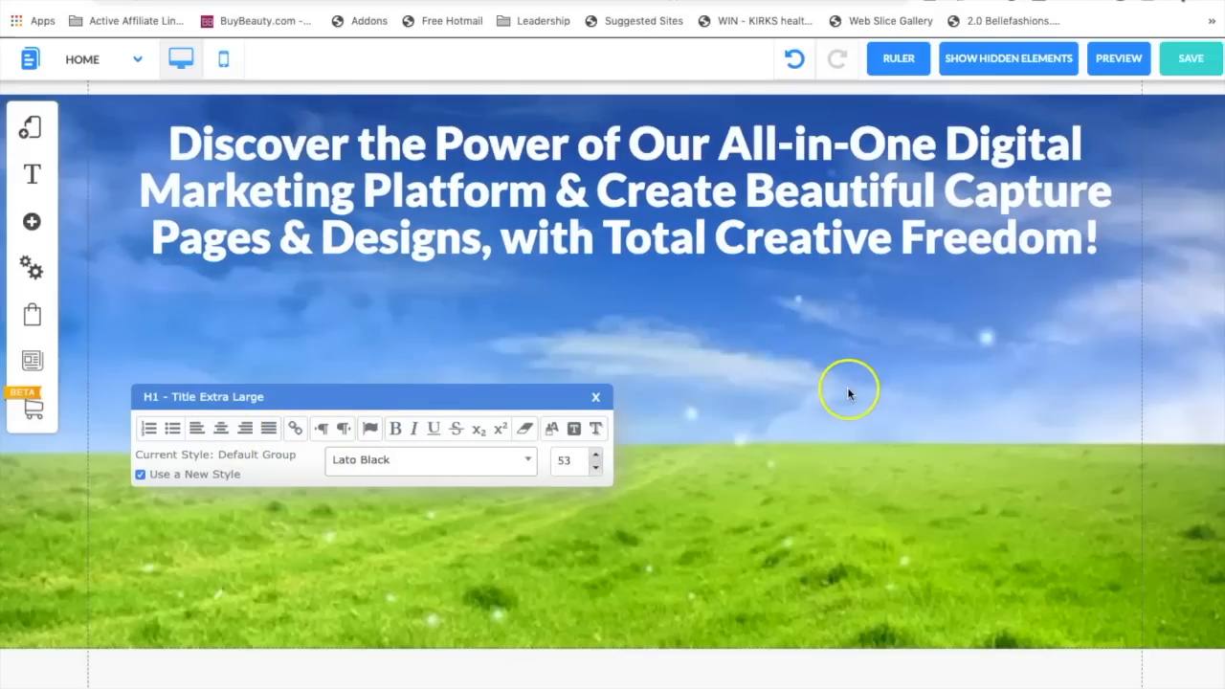
- Save the Home page with the new headline and dismiss the save alert
left_click(1185, 61)
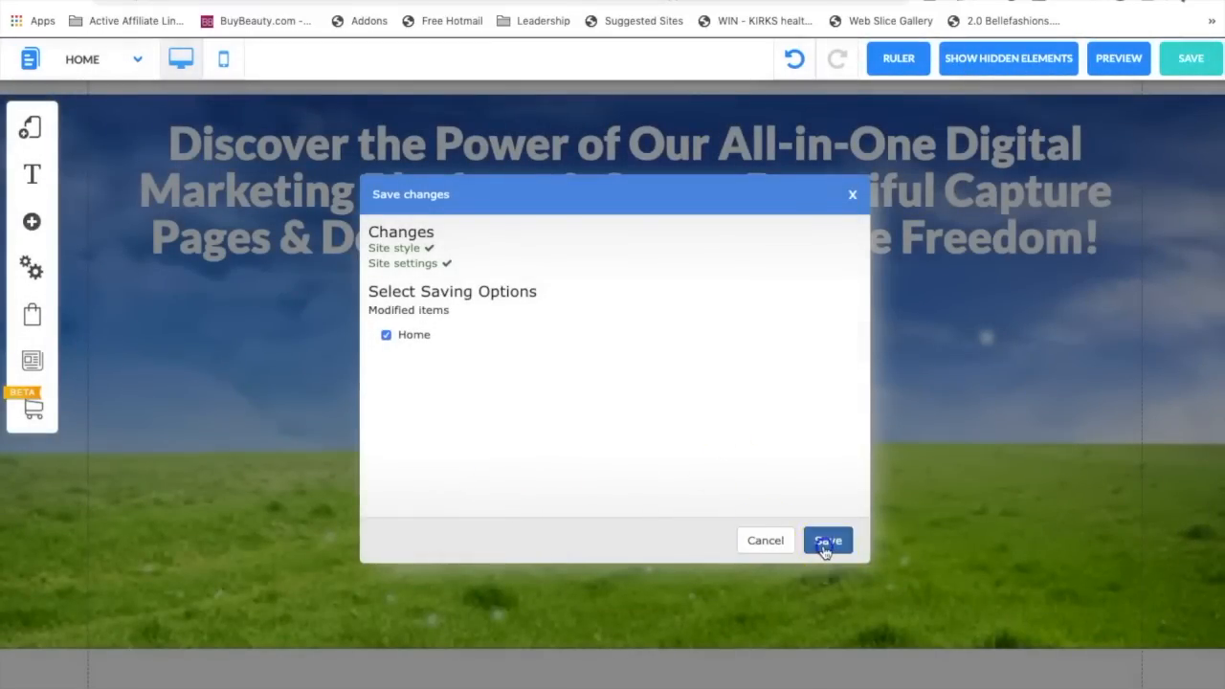
left_click(825, 544)
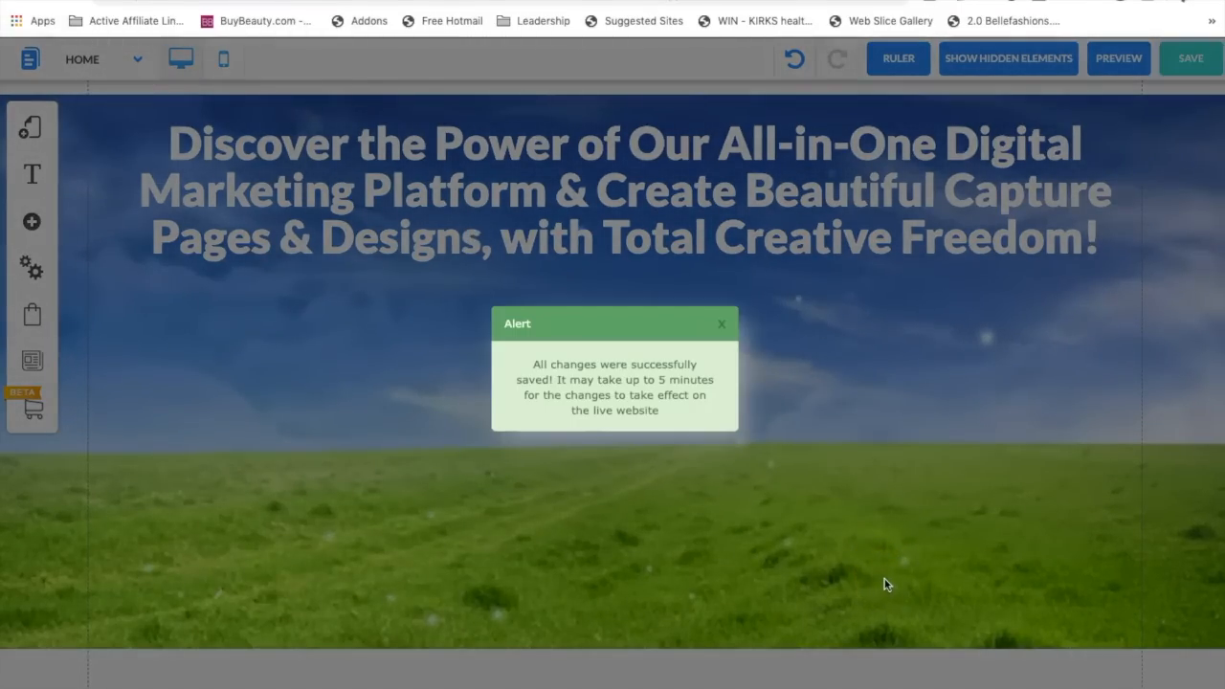
left_click(721, 327)
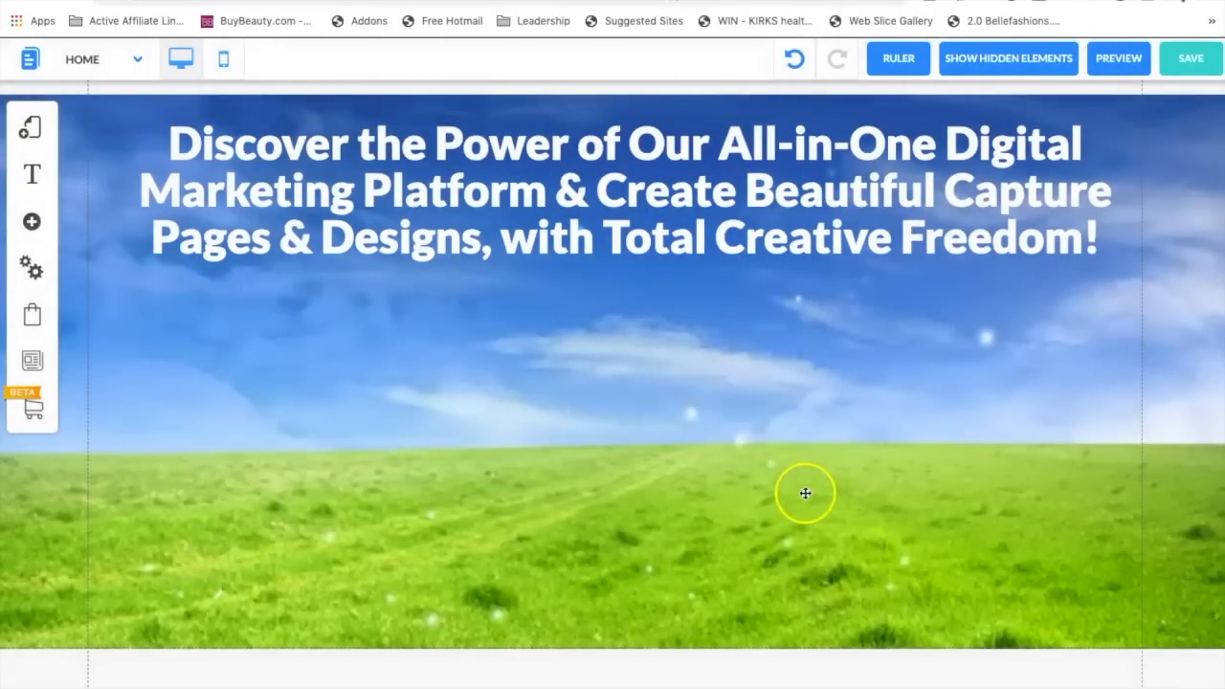
- Add the orange "Get FREE Access" email marketing opt-in form and place it below the headline in the banner's right half
left_click(32, 222)
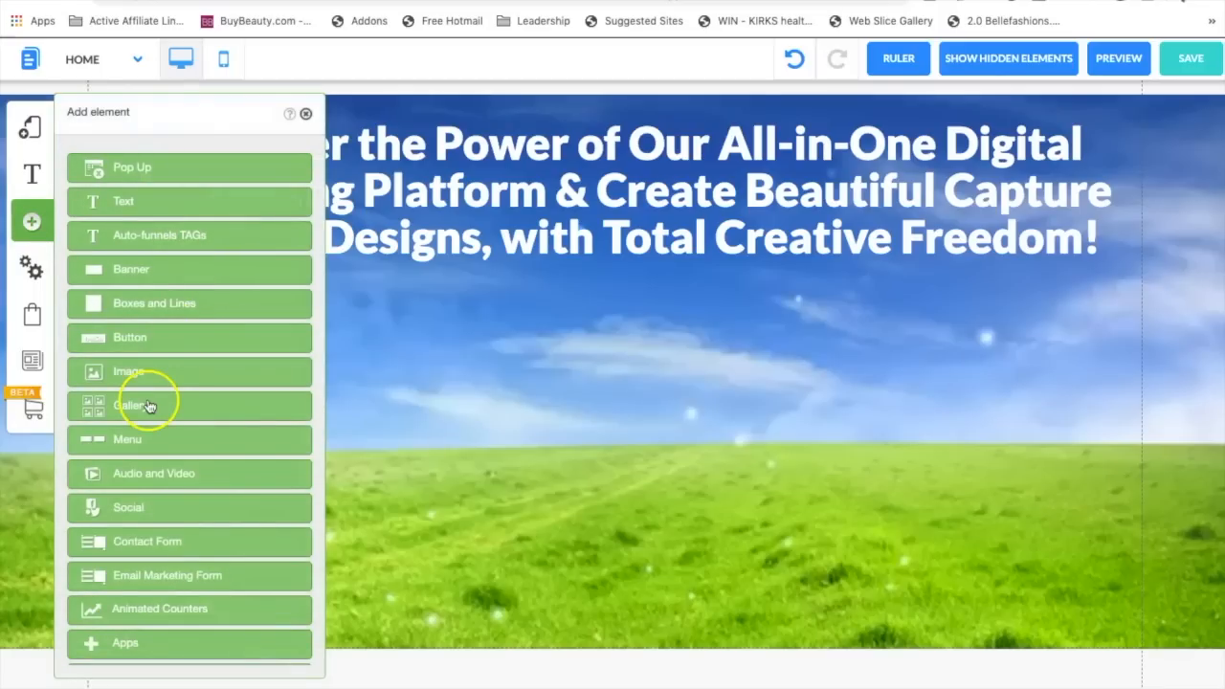
left_click(151, 576)
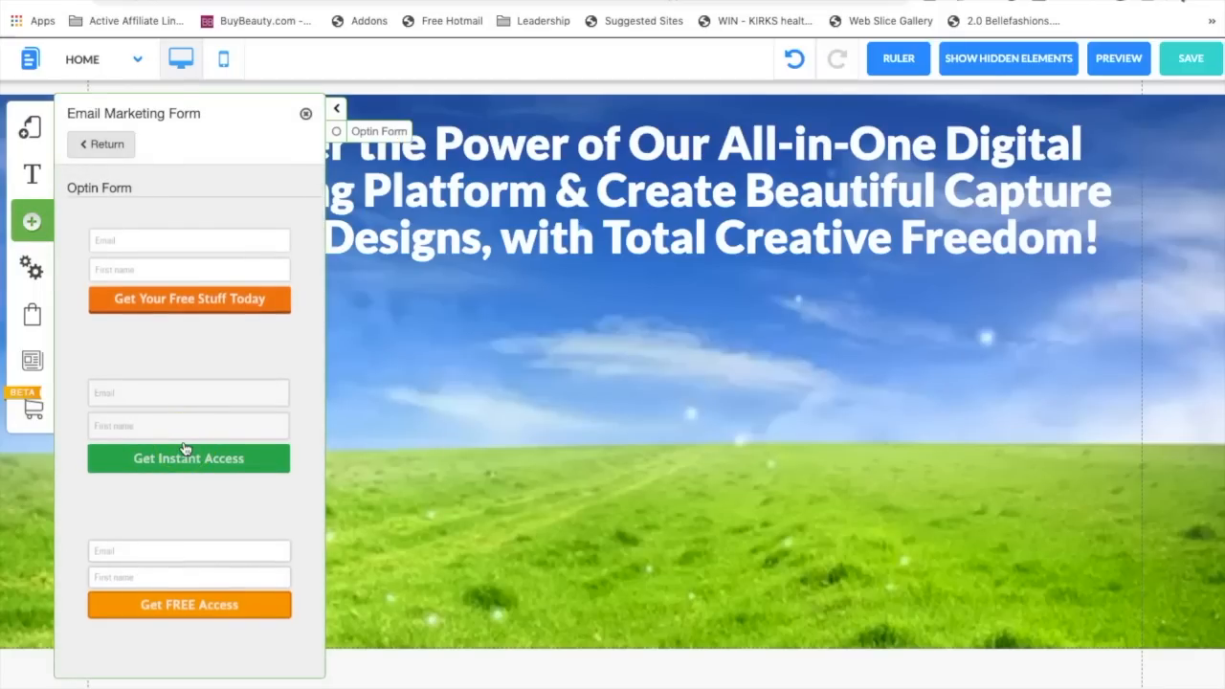
left_click(233, 604)
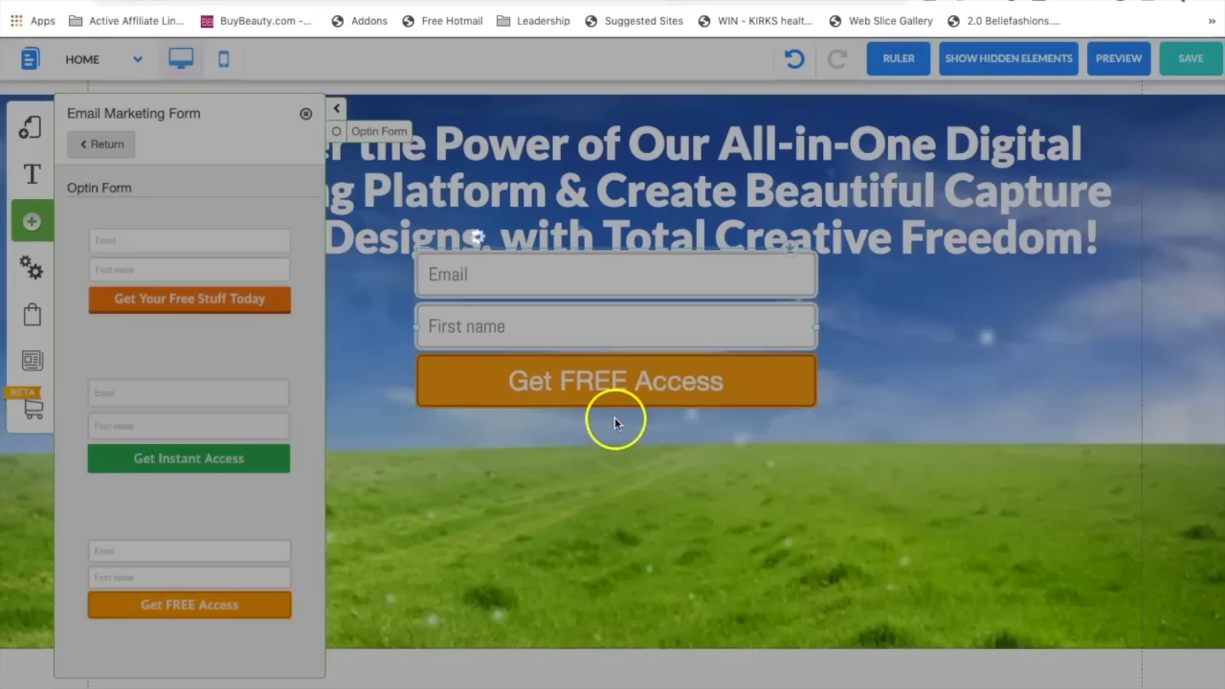
left_click(642, 360)
left_click_drag(642, 360, 913, 466)
left_click(696, 421)
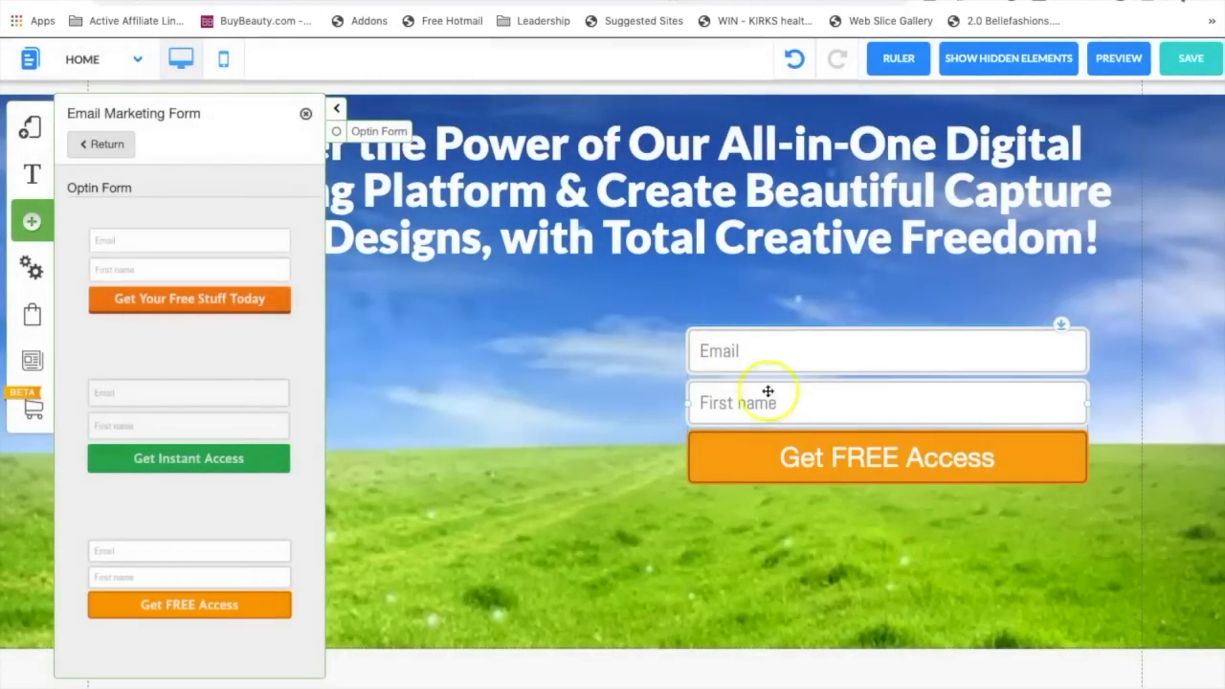
left_click(618, 400)
left_click_drag(750, 374, 733, 396)
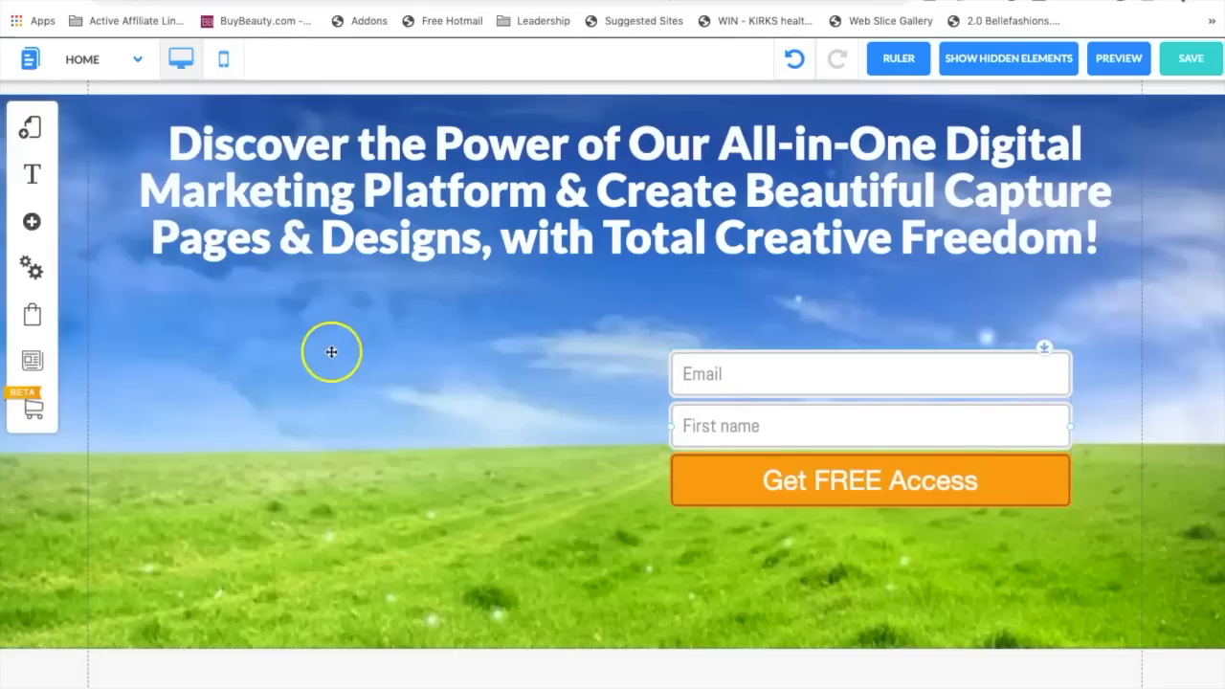
- Add the simple box with a thin blue outline and enlarge it to fill the banner area left of the opt-in form
left_click(29, 225)
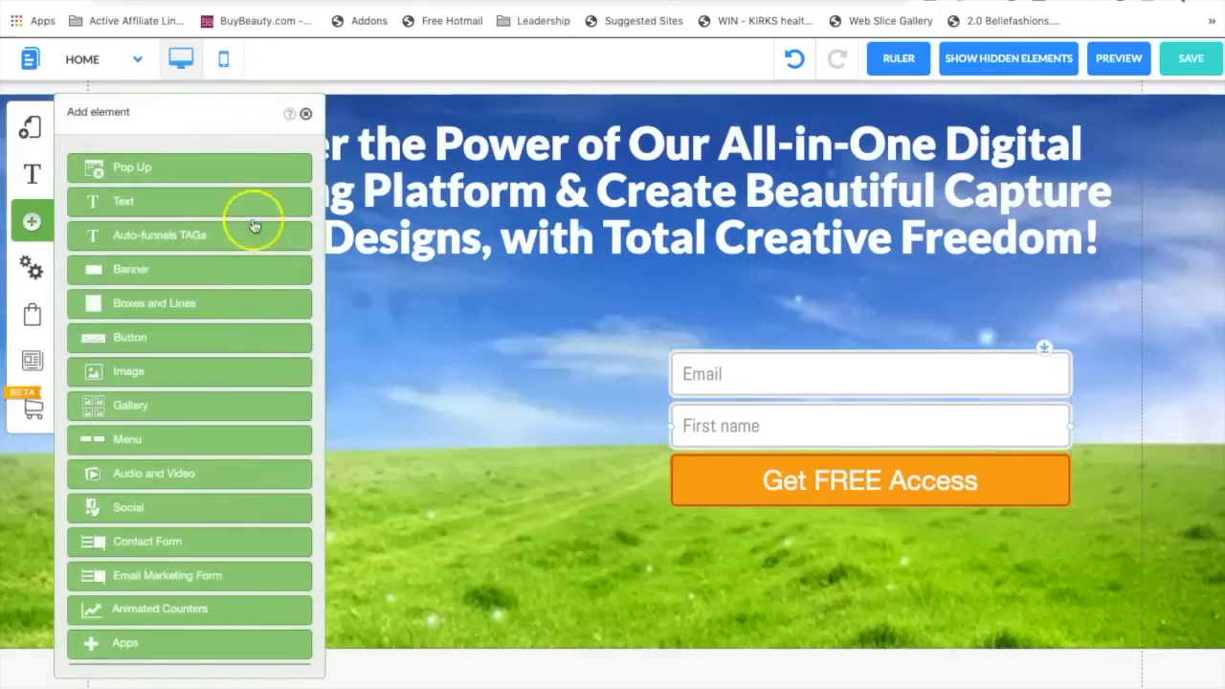
left_click(167, 306)
left_click(245, 247)
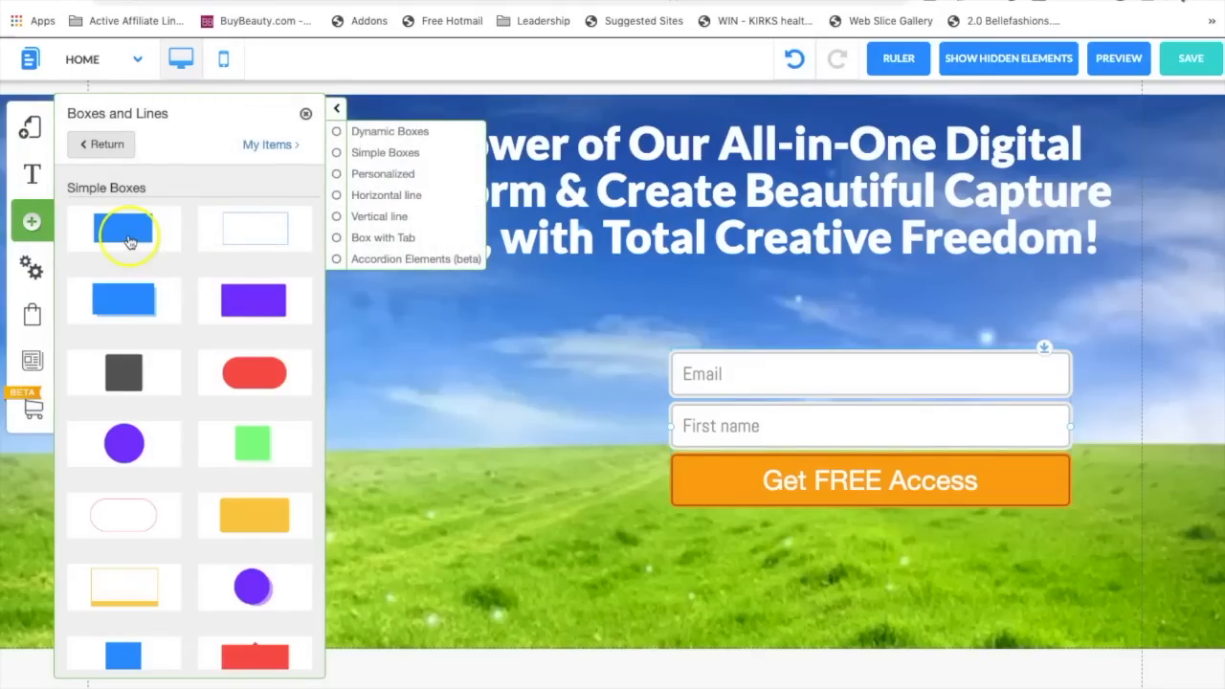
left_click(276, 238)
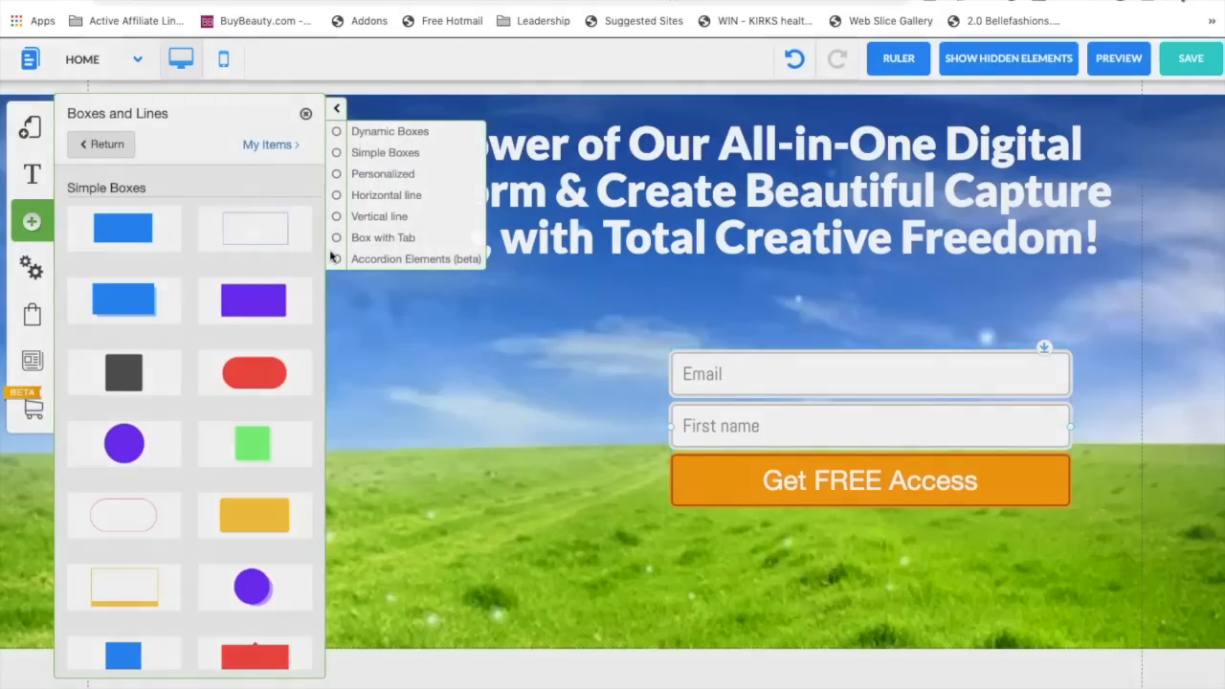
left_click(427, 458)
left_click_drag(498, 354, 243, 395)
left_click_drag(535, 460, 653, 602)
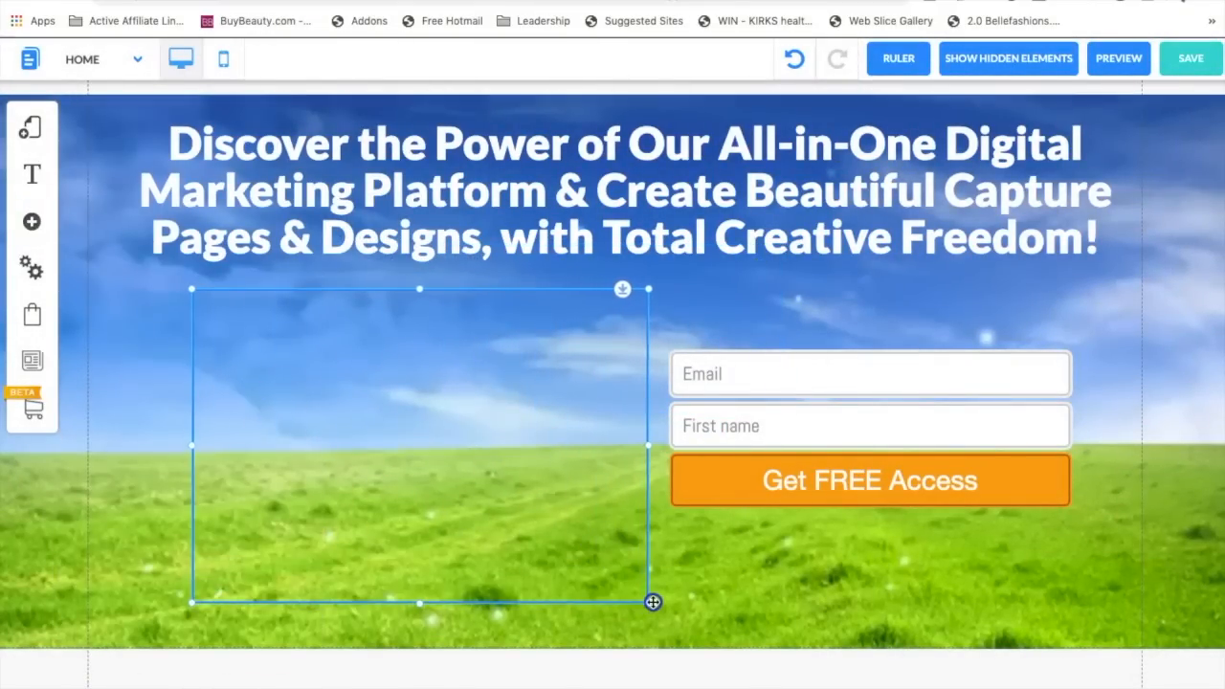
- Fill the simple box with the light blue favorite color, rgb(91, 192, 222), at 0.4 opacity
left_click(485, 484)
left_click(565, 246)
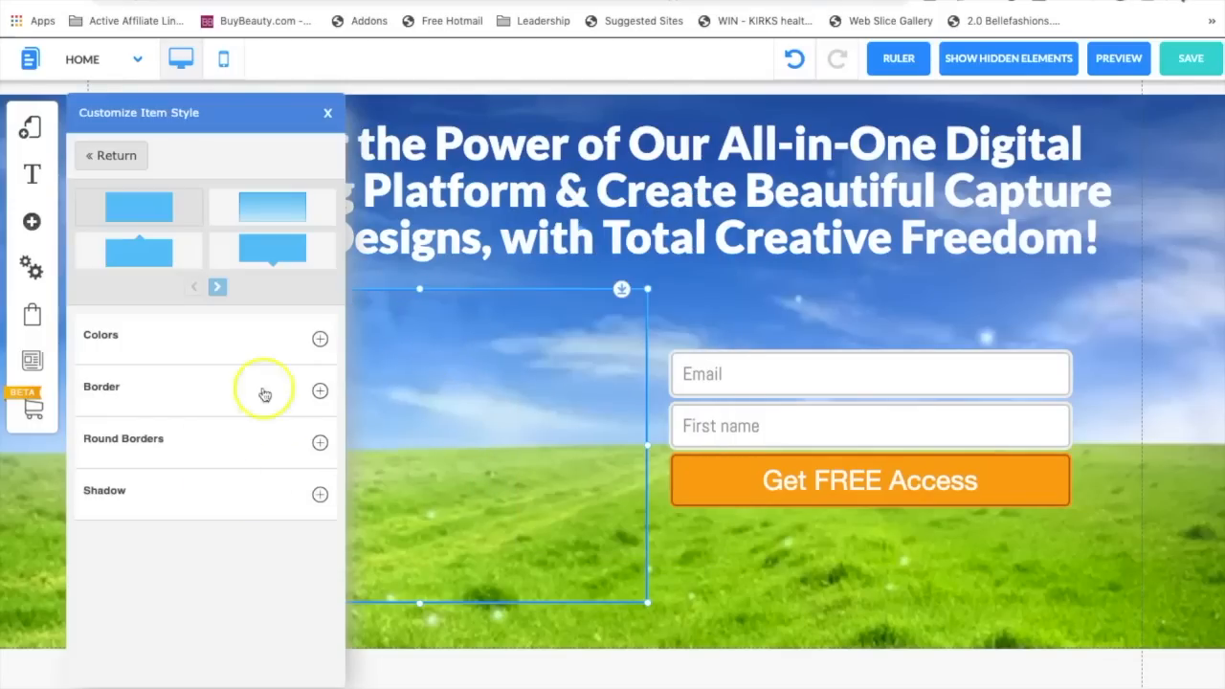
left_click(320, 338)
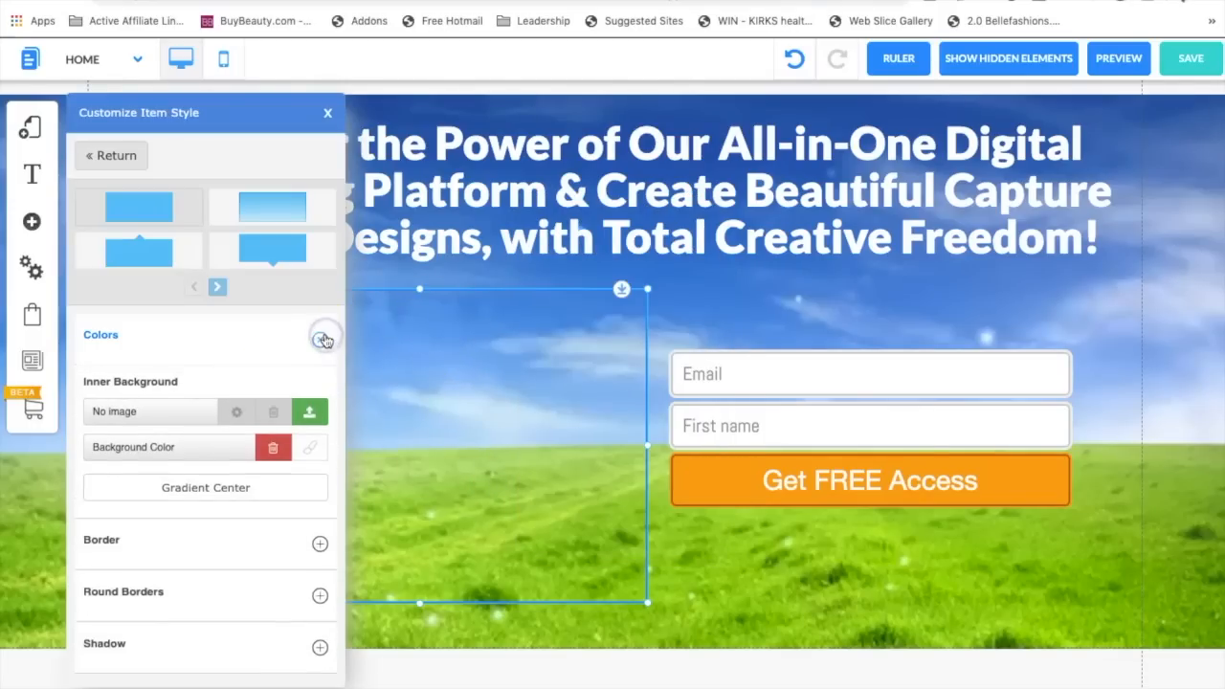
left_click(316, 450)
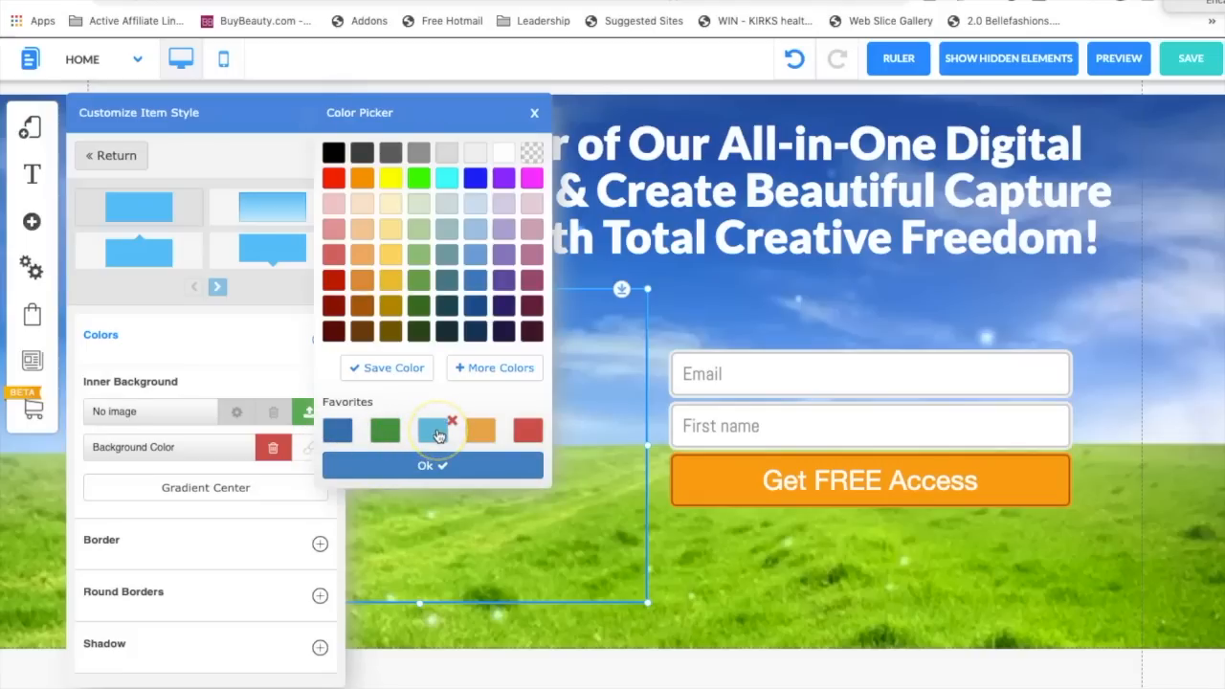
left_click(435, 433)
left_click(432, 421)
left_click(390, 371)
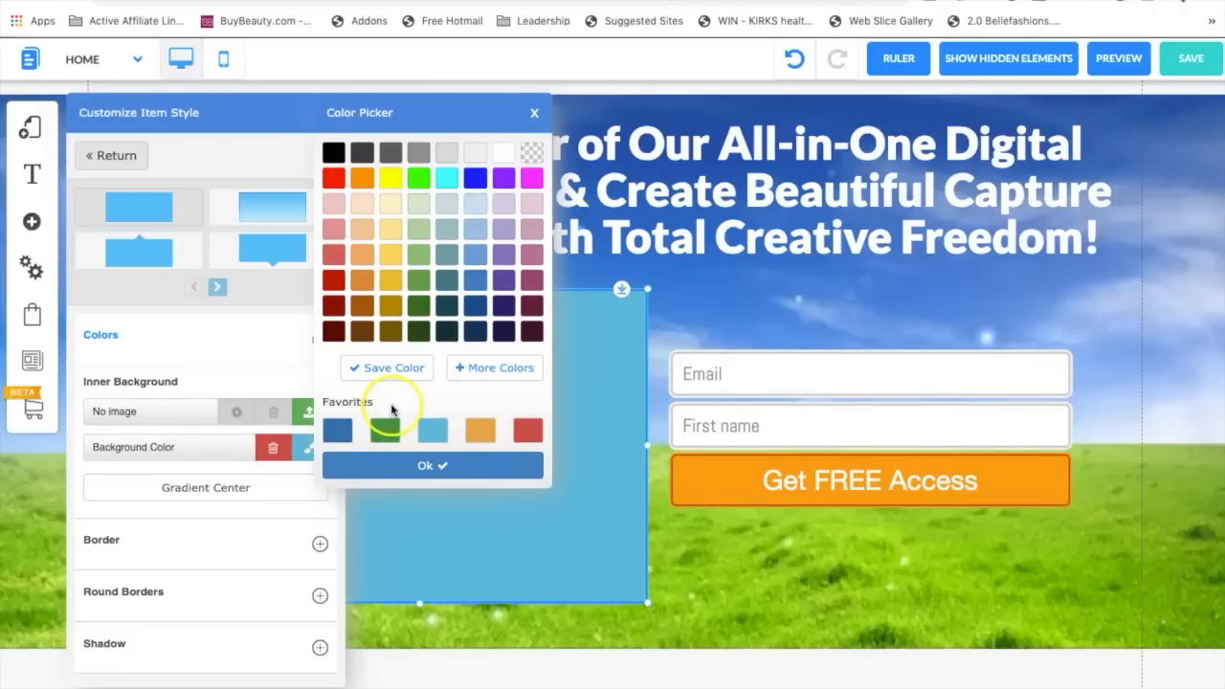
left_click(490, 372)
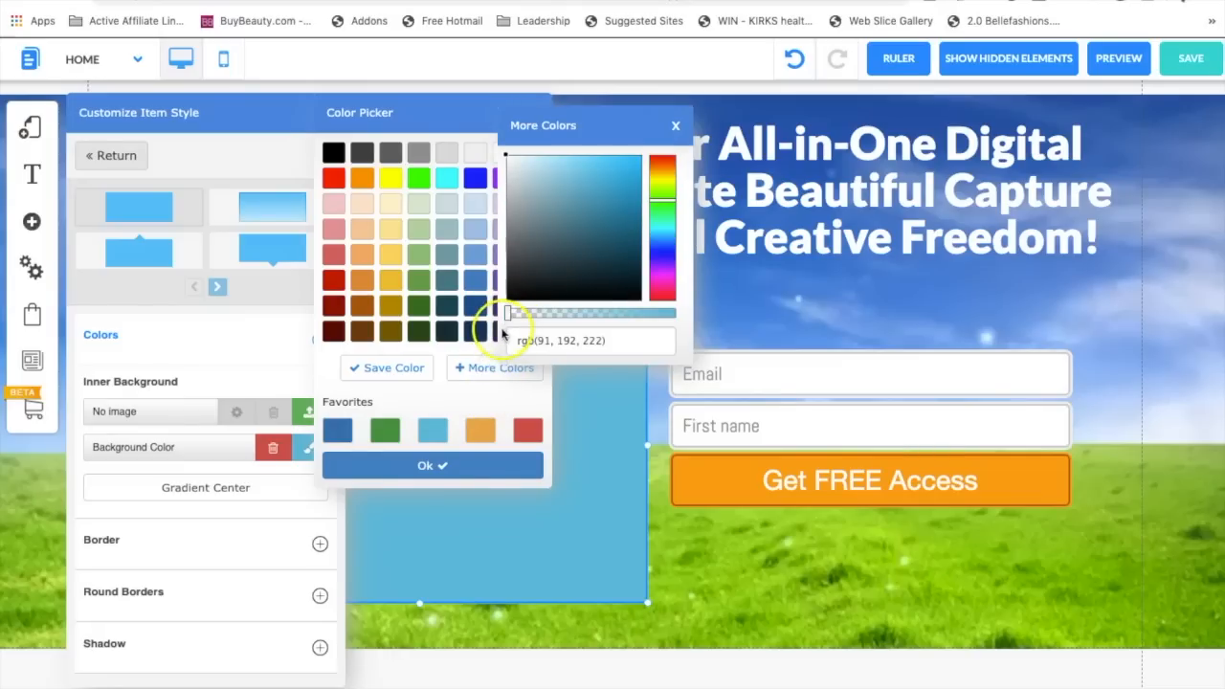
left_click_drag(508, 313, 515, 315)
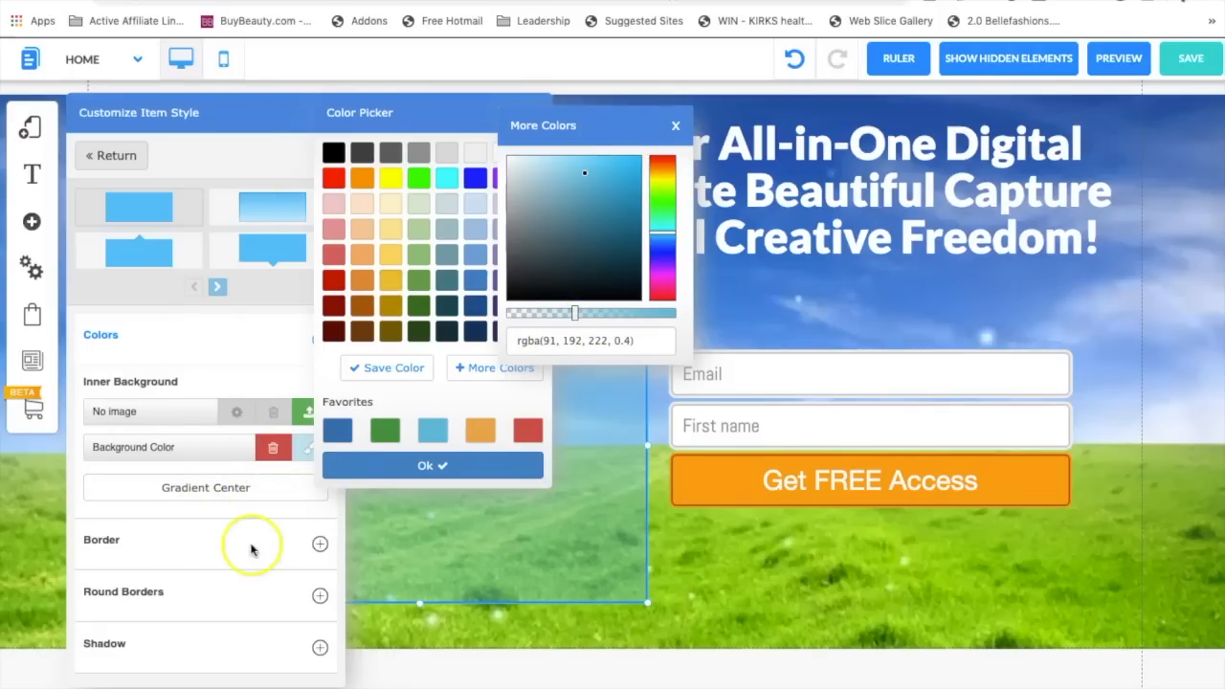
- Set the box's border size to 1px and its color to rgba(2, 148, 255, 0.13), saving that color as a favorite
left_click(319, 544)
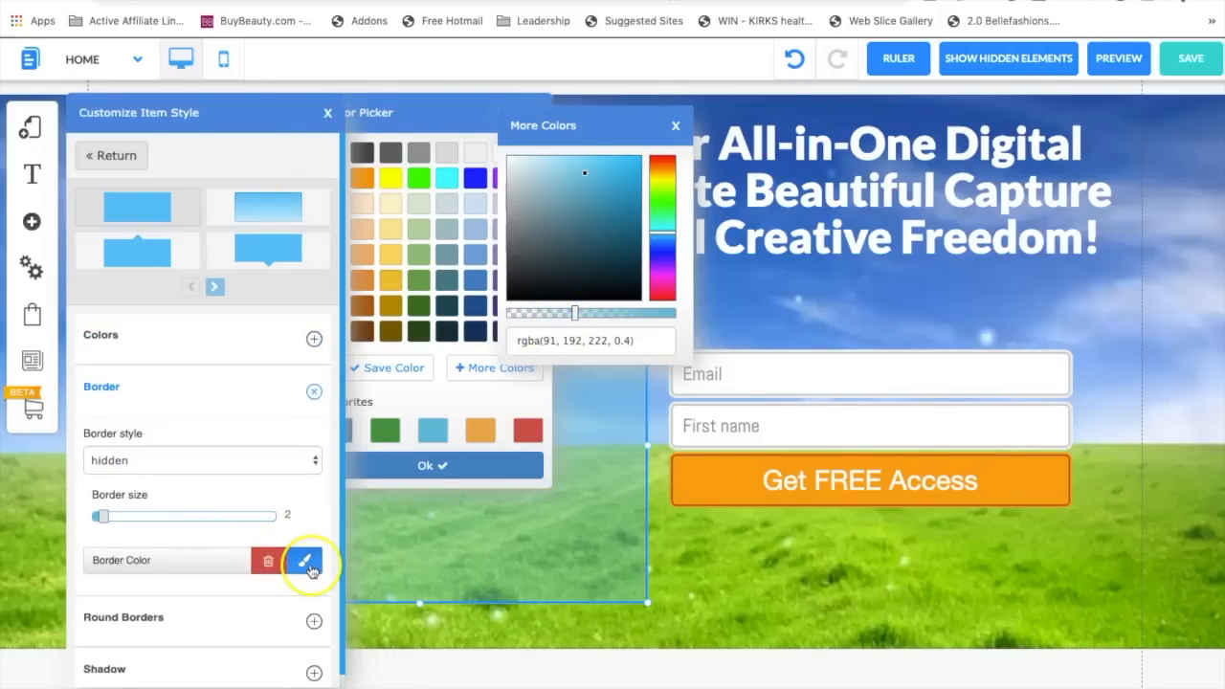
left_click_drag(104, 516, 100, 517)
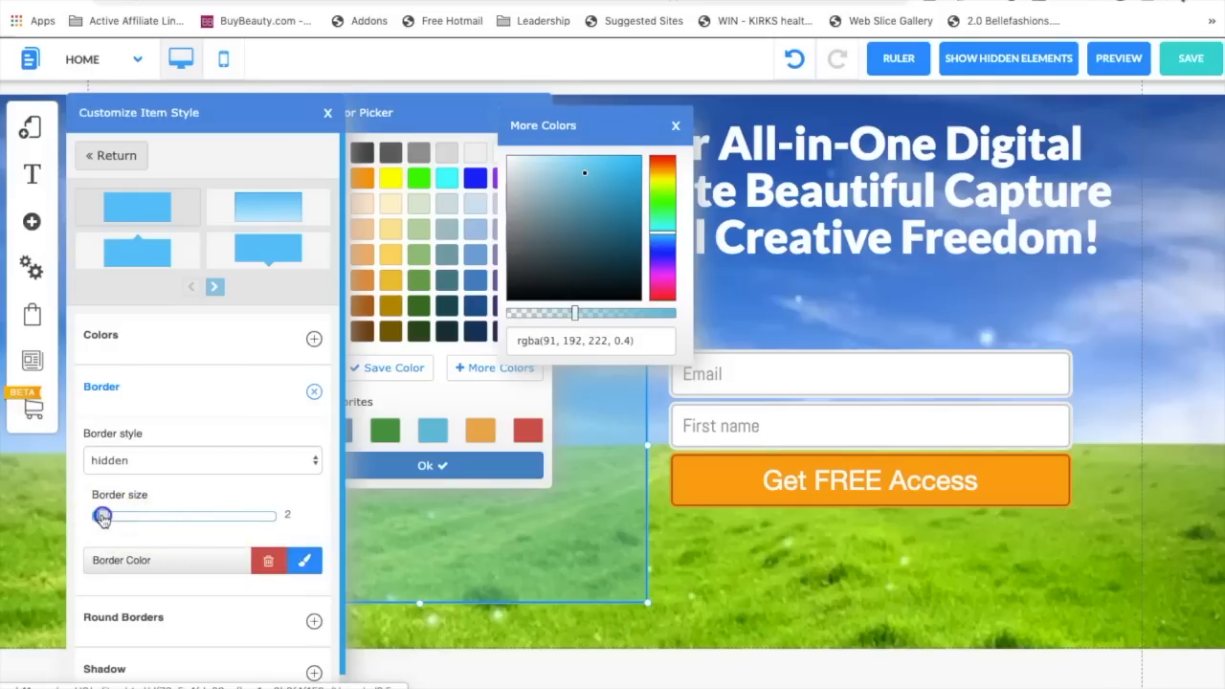
left_click(304, 560)
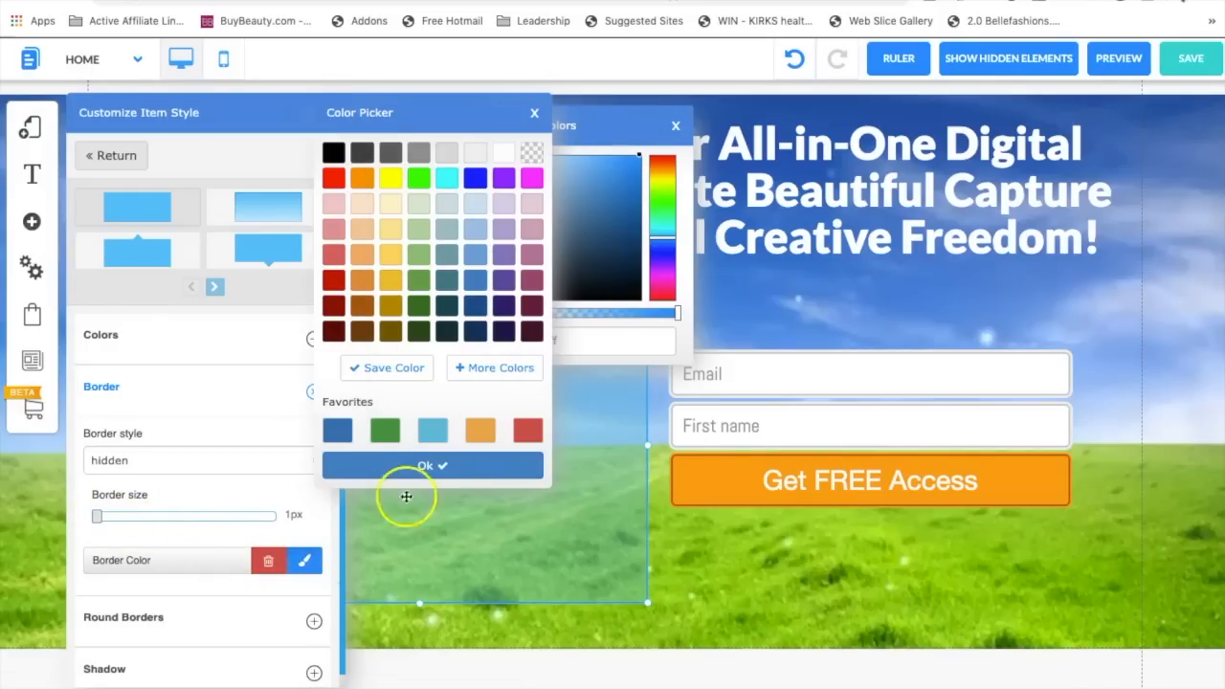
left_click(494, 367)
left_click_drag(677, 317, 551, 318)
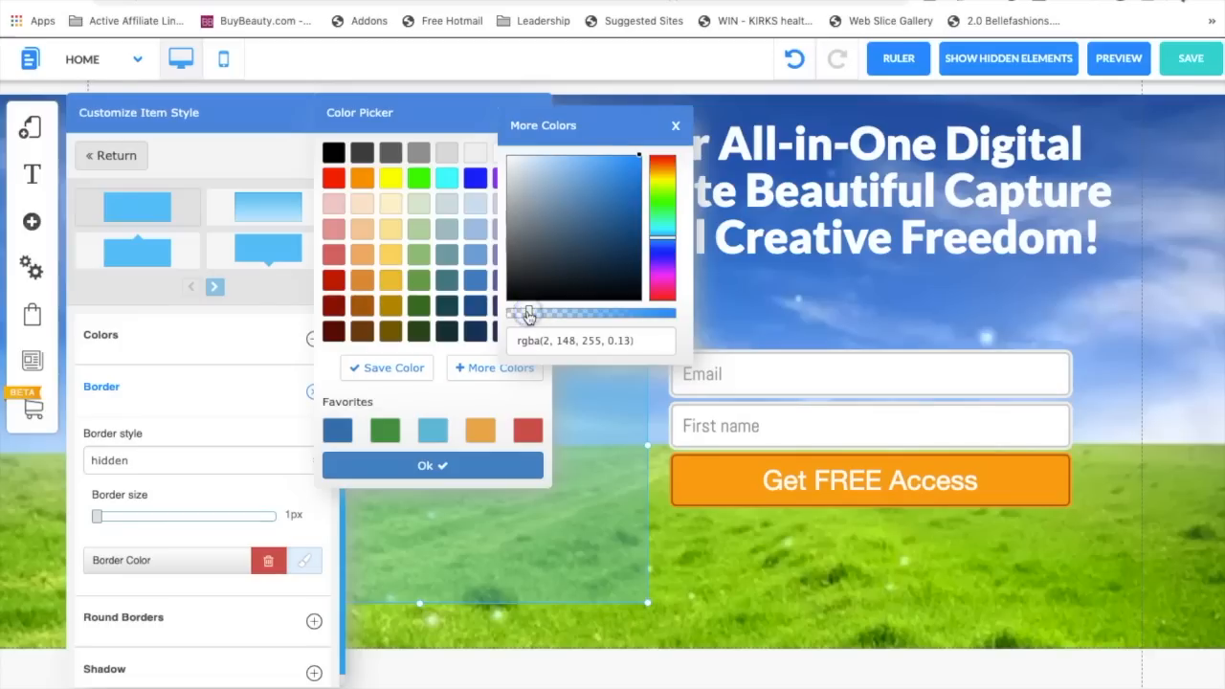
left_click(365, 369)
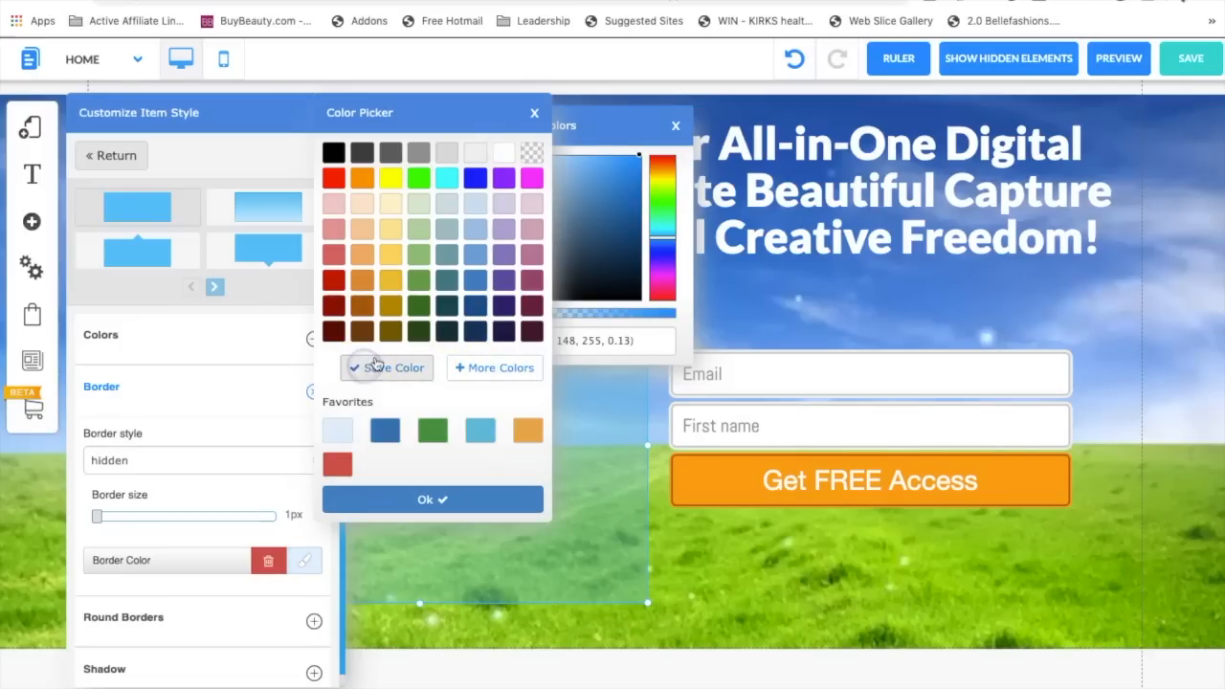
left_click(392, 499)
left_click(749, 603)
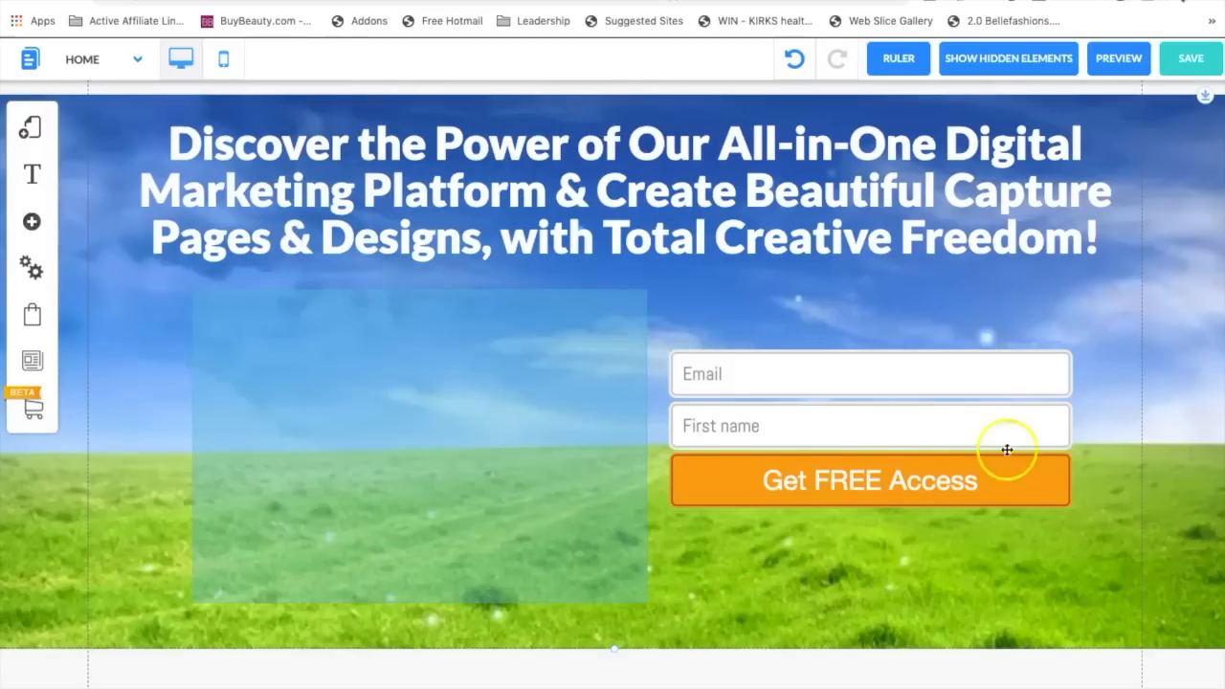
- Save the Home page with the styled box and dismiss the save alert
left_click(1191, 60)
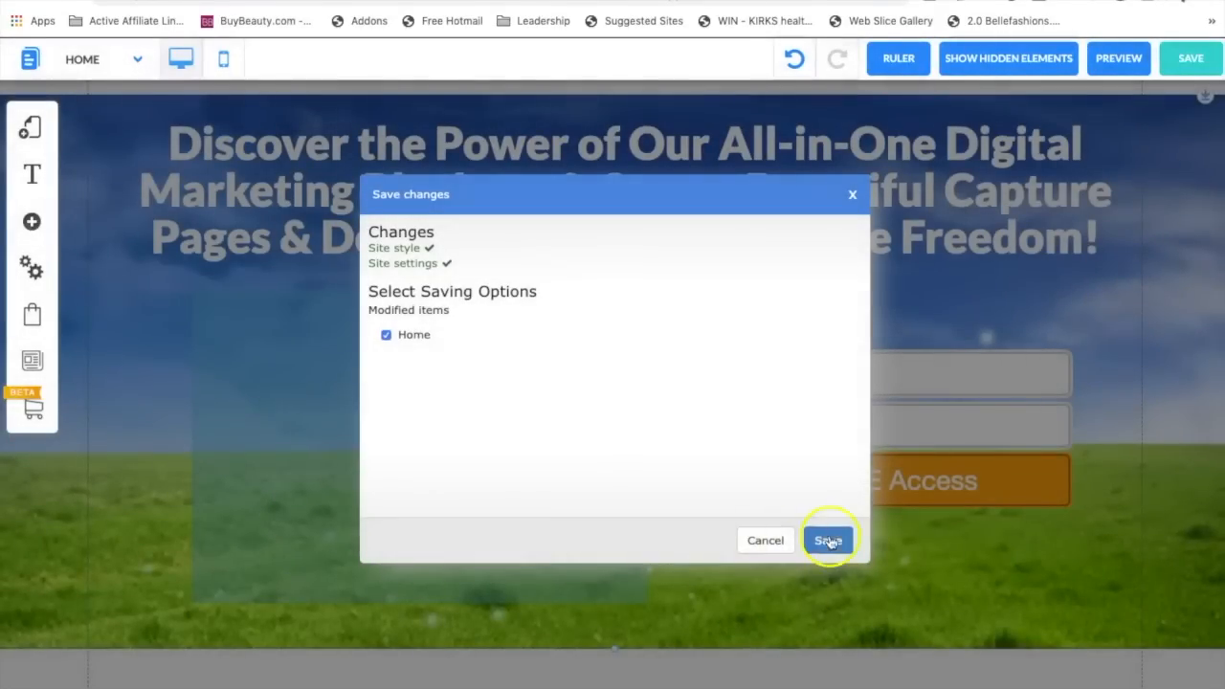
left_click(827, 540)
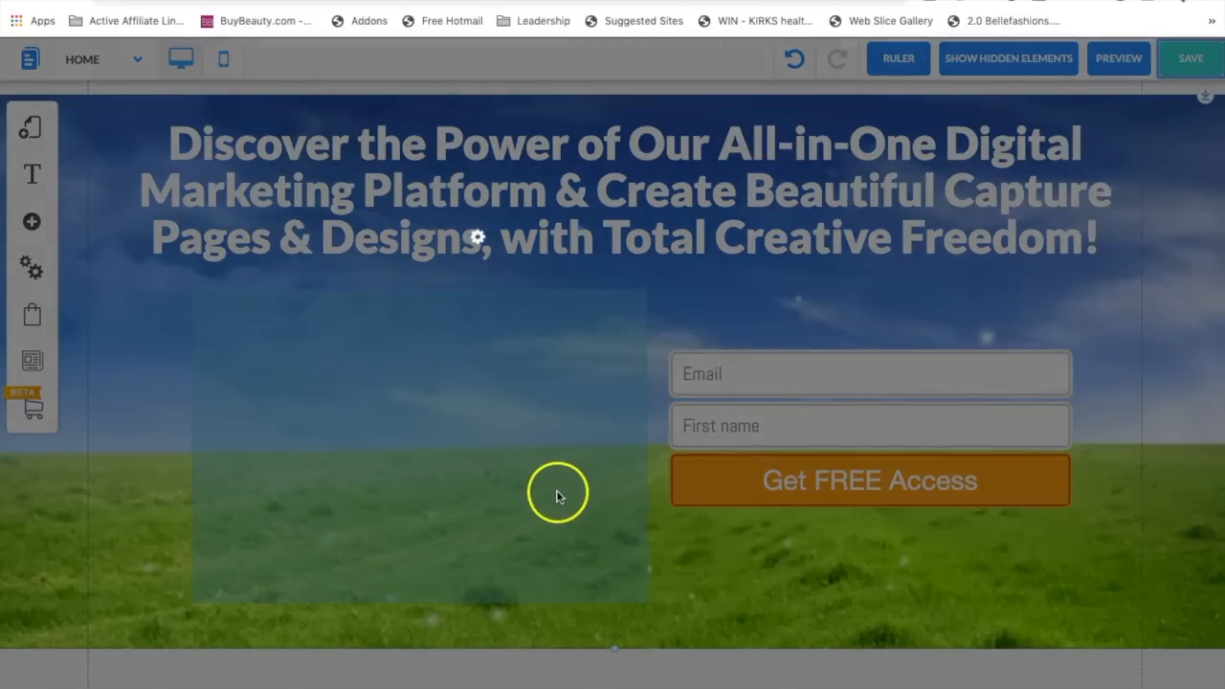
left_click(719, 325)
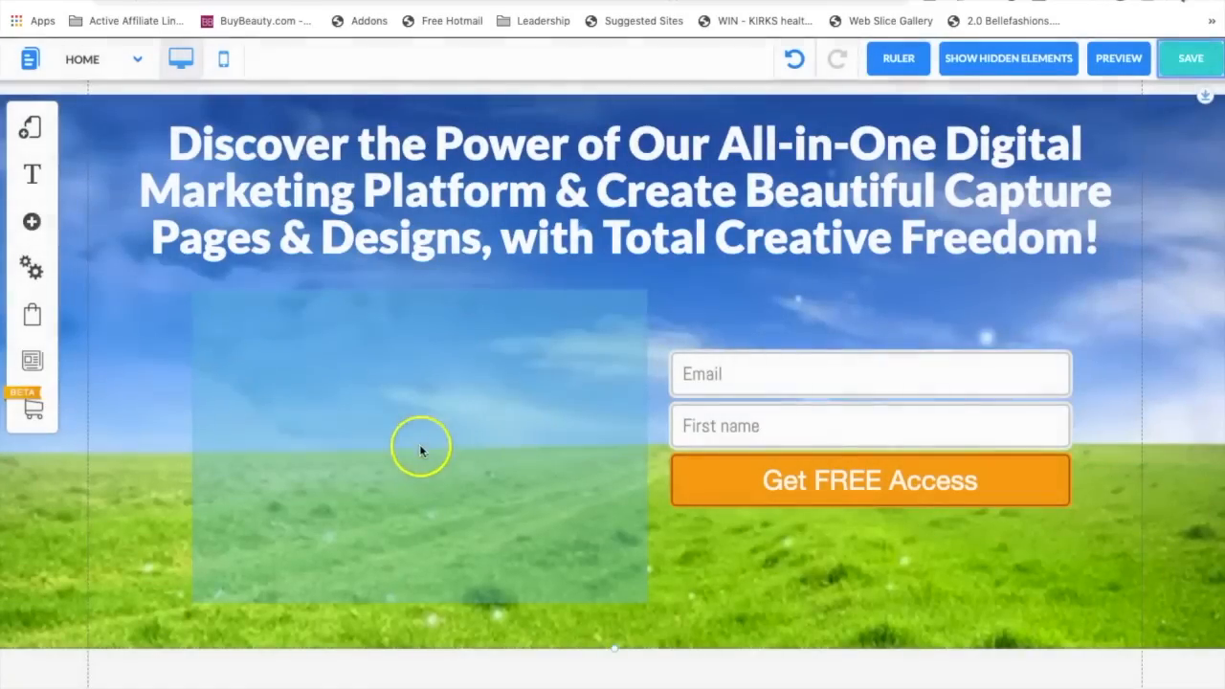
- Move the translucent blue box over the opt-in form and send it one layer back behind the form
left_click_drag(391, 457, 831, 460)
double_click(793, 559)
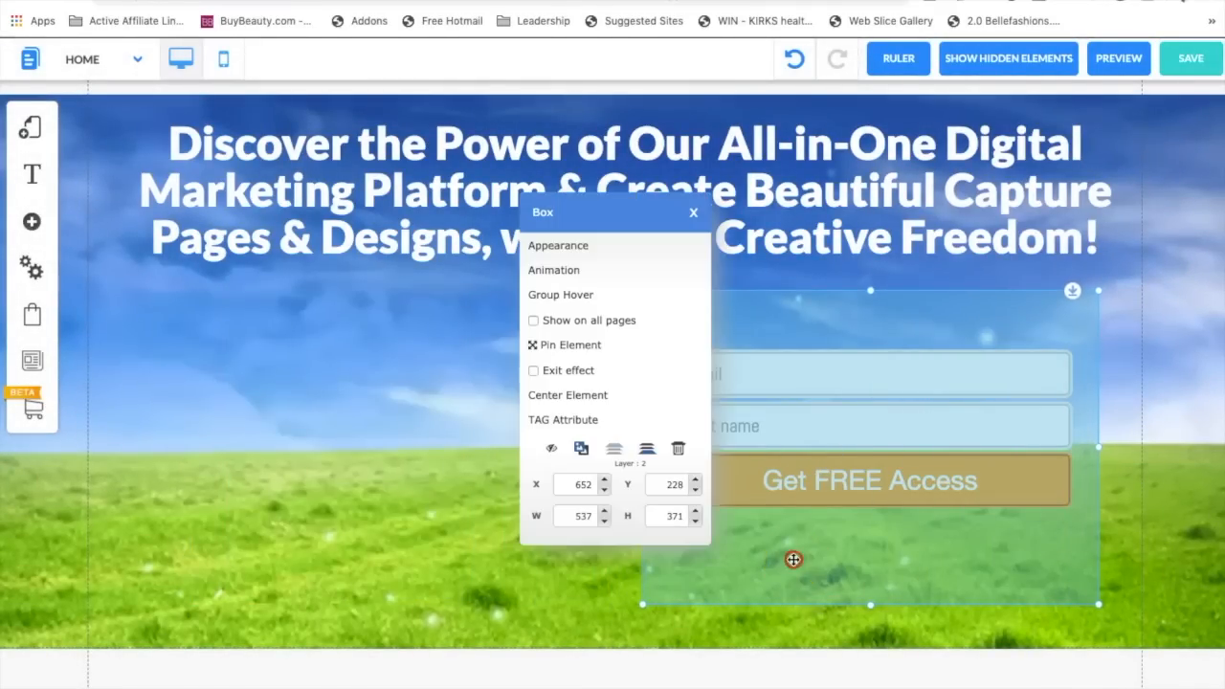
left_click(646, 451)
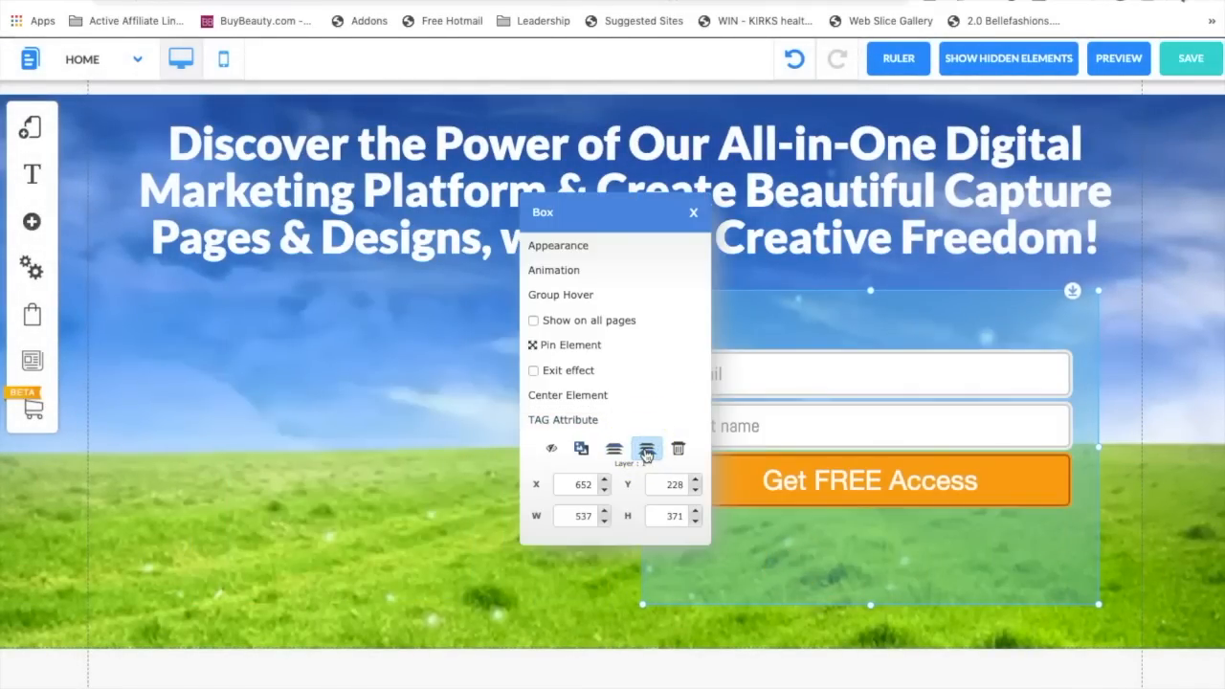
left_click(1196, 511)
- Lower the opt-in form into the bottom part of the blue box and shift the box slightly down below the headline
left_click_drag(929, 484, 940, 563)
left_click(926, 367)
left_click_drag(926, 367, 926, 334)
left_click_drag(902, 438, 893, 430)
left_click(898, 365)
left_click_drag(889, 319, 891, 360)
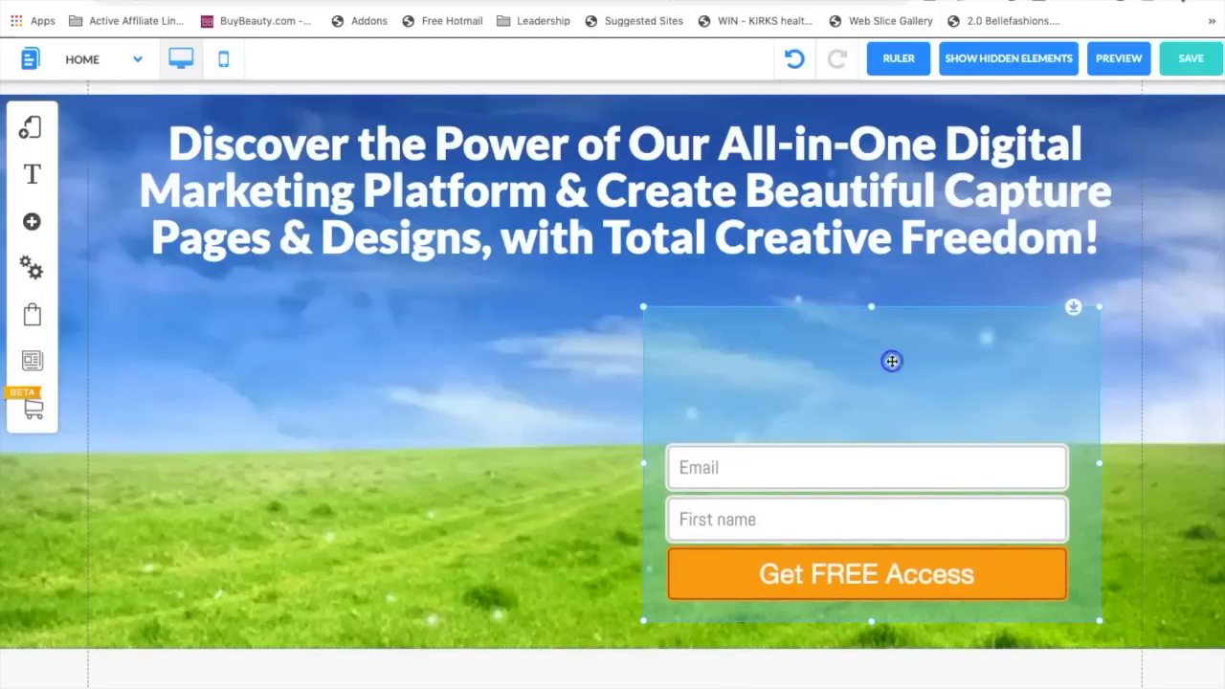
- Add the second white title text above the form fields in the blue box and narrow it to the box's width
left_click(541, 416)
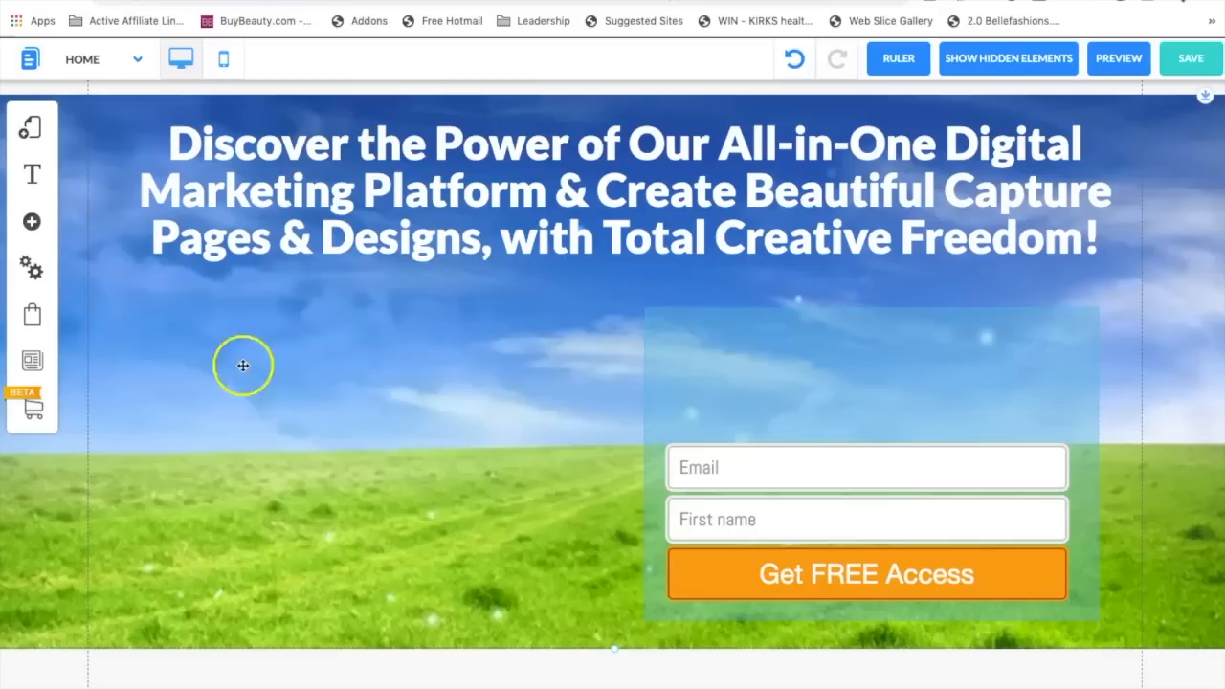
left_click(34, 224)
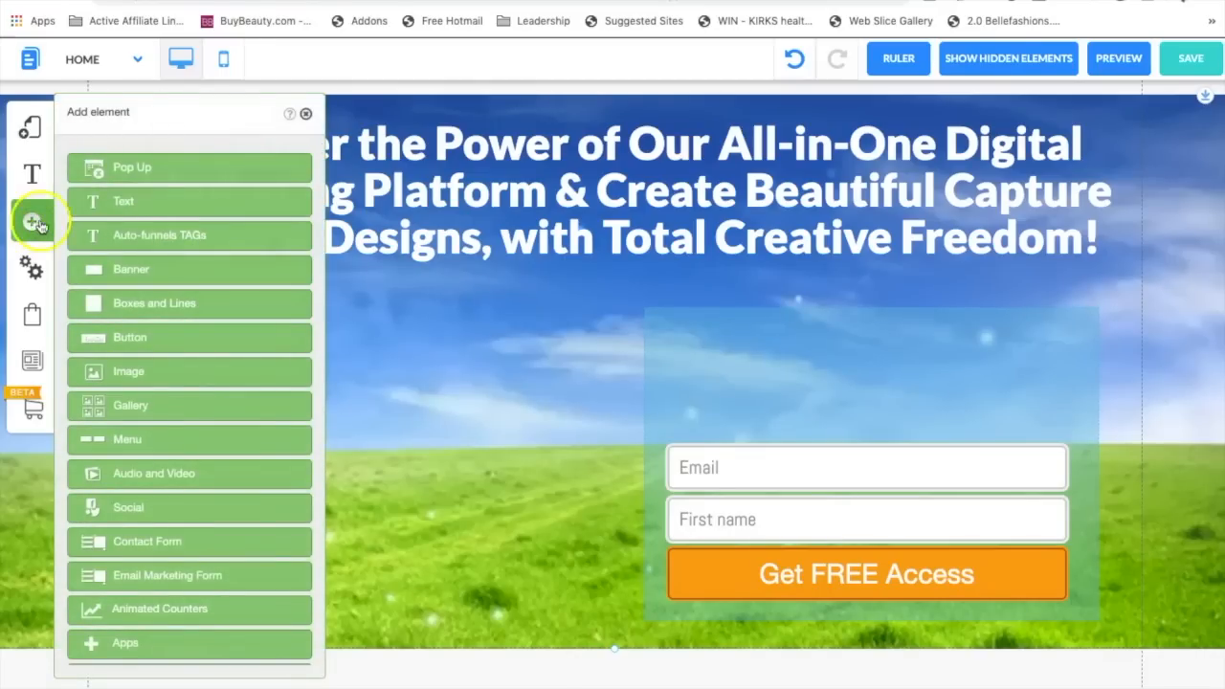
left_click(133, 205)
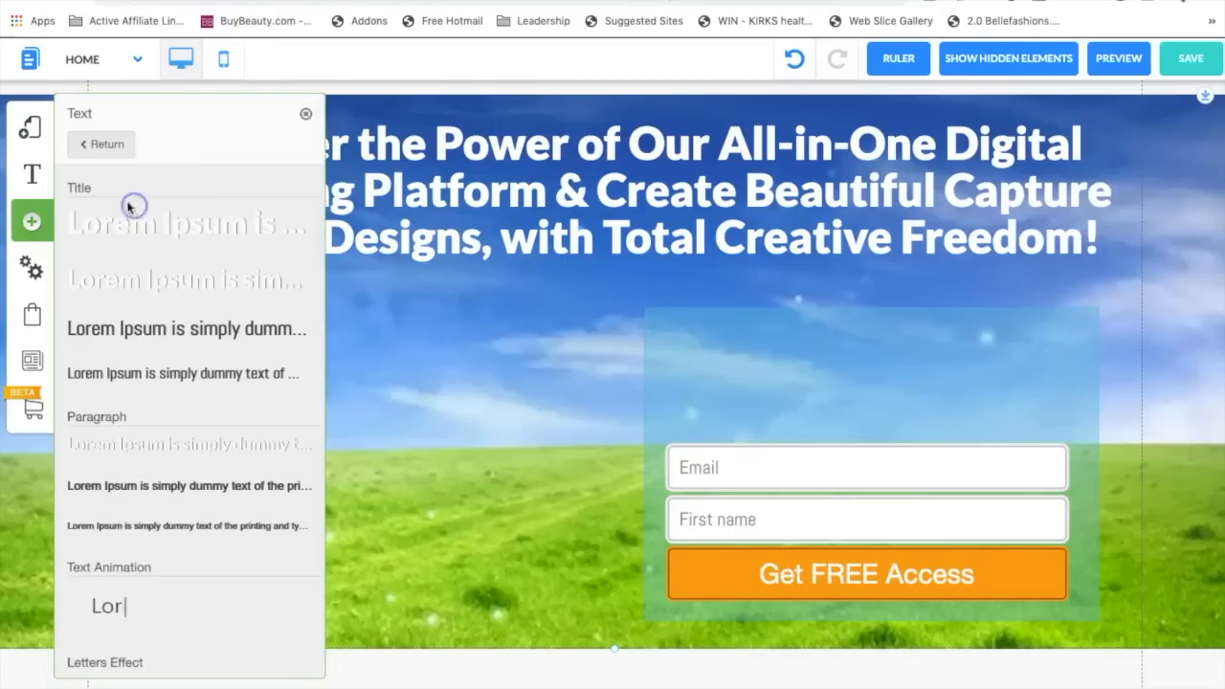
left_click(137, 284)
left_click_drag(492, 329, 863, 353)
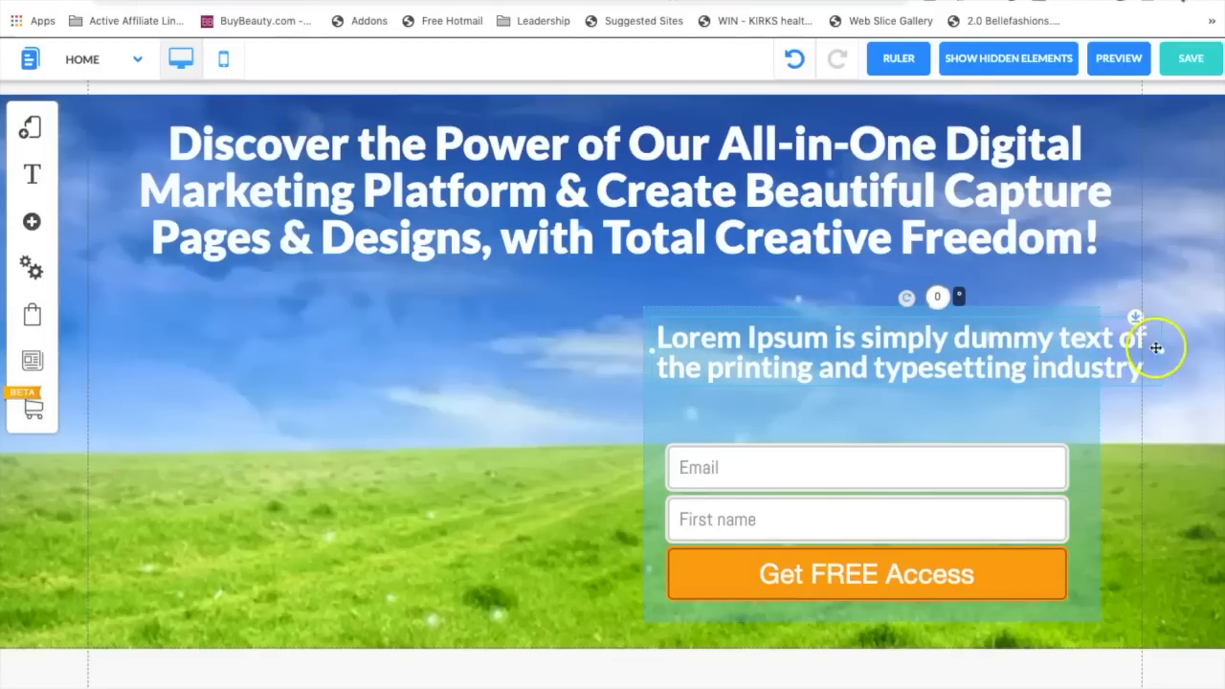
left_click_drag(1160, 351, 1085, 351)
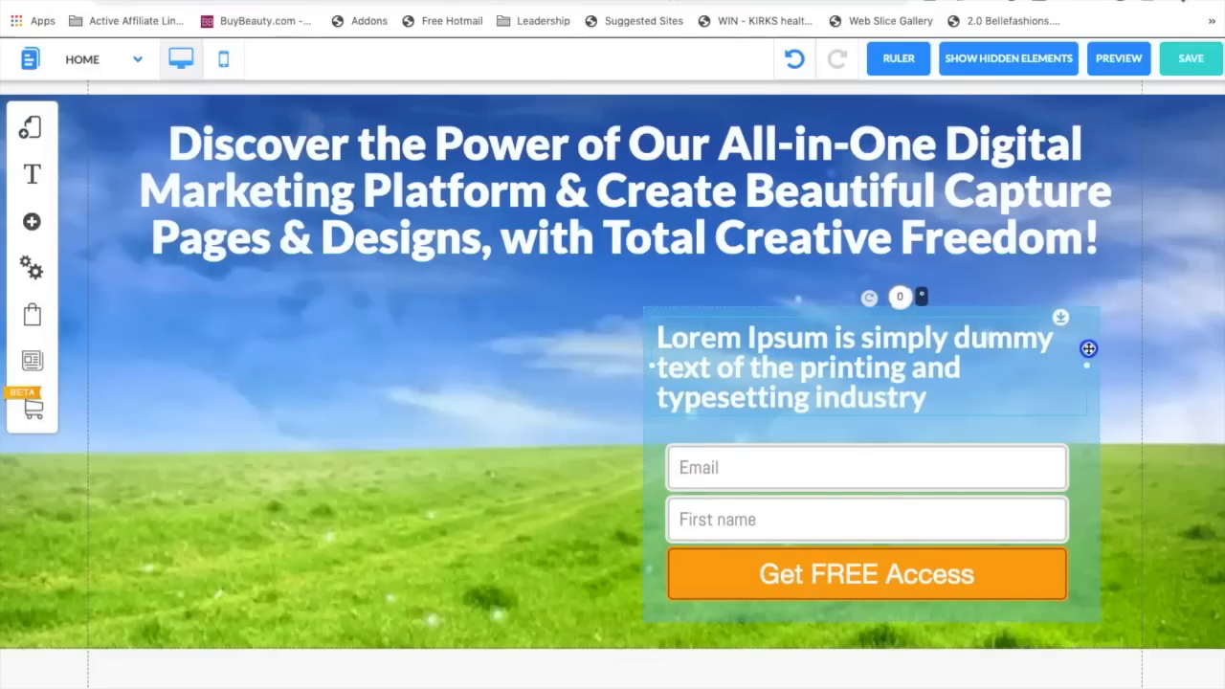
- Replace the title text with "Enter Your BEST Email to Learn More!", centre it and break the line before "to"
left_click(939, 402)
left_click(671, 340)
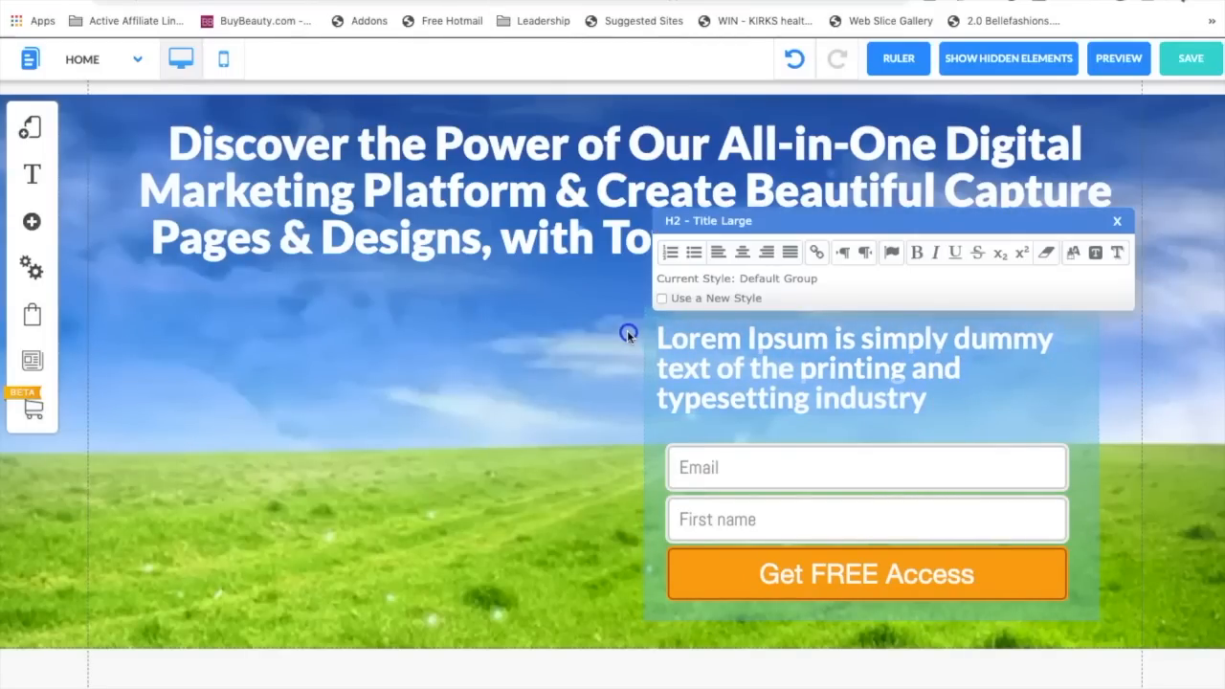
key("ctrl+a")
type("Enter Yo")
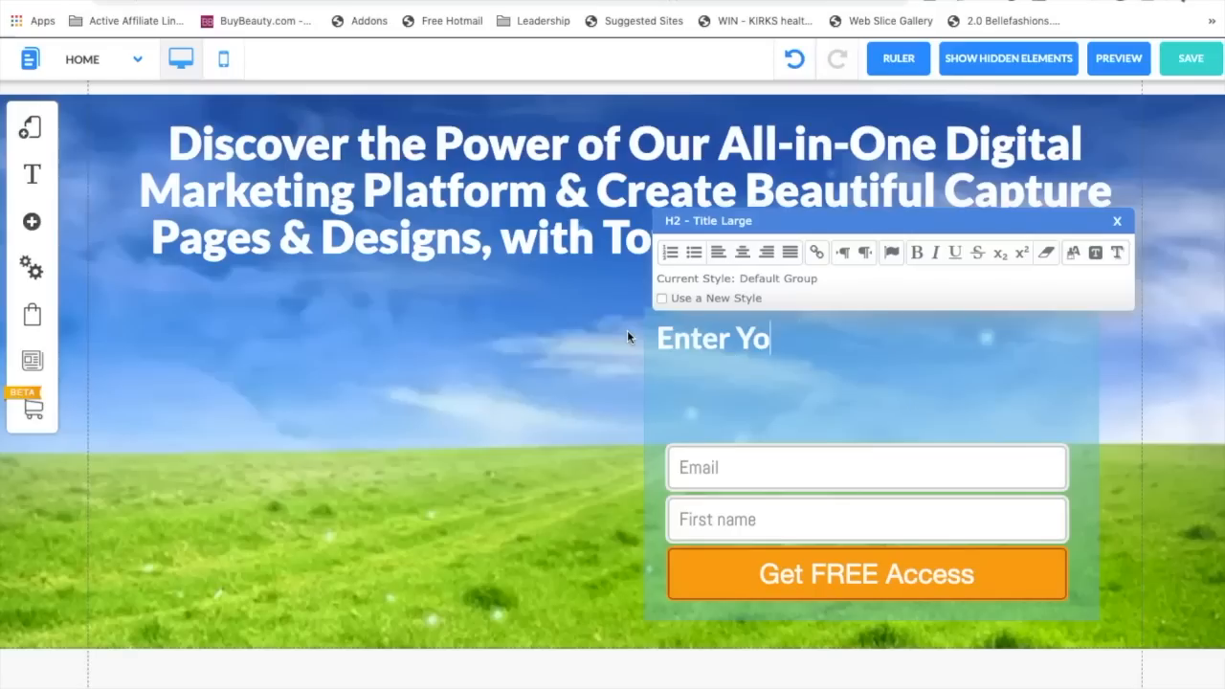
type("ur BEST Email to Learn More!")
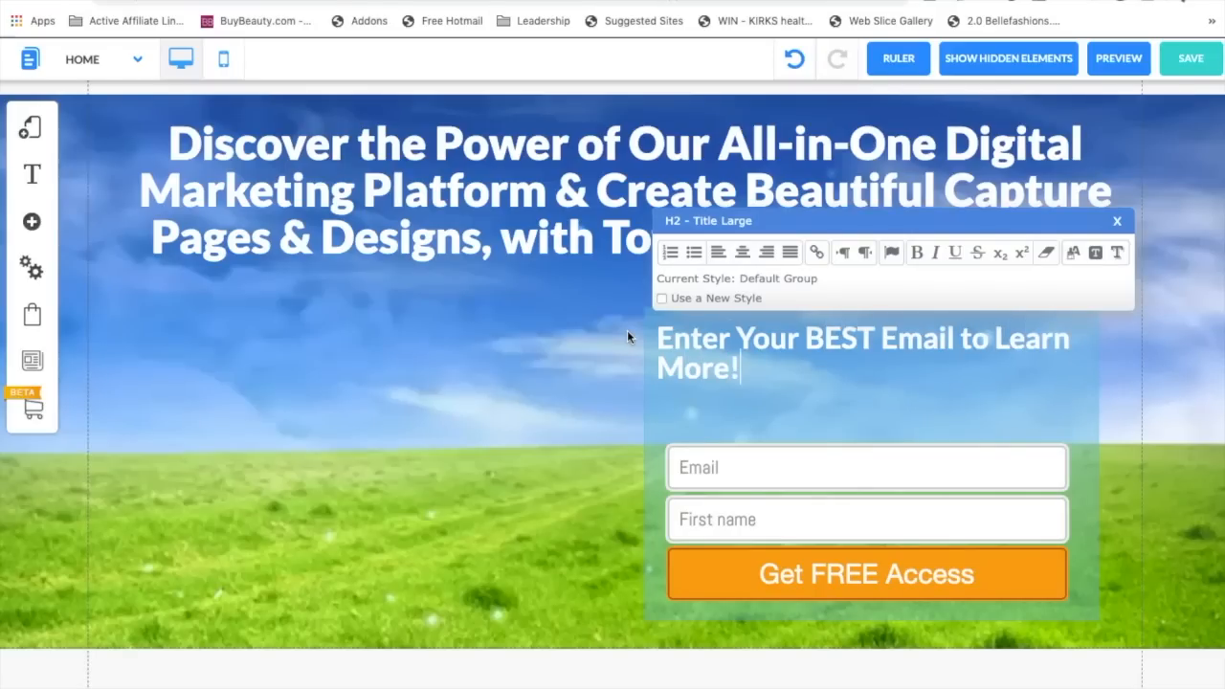
left_click(742, 251)
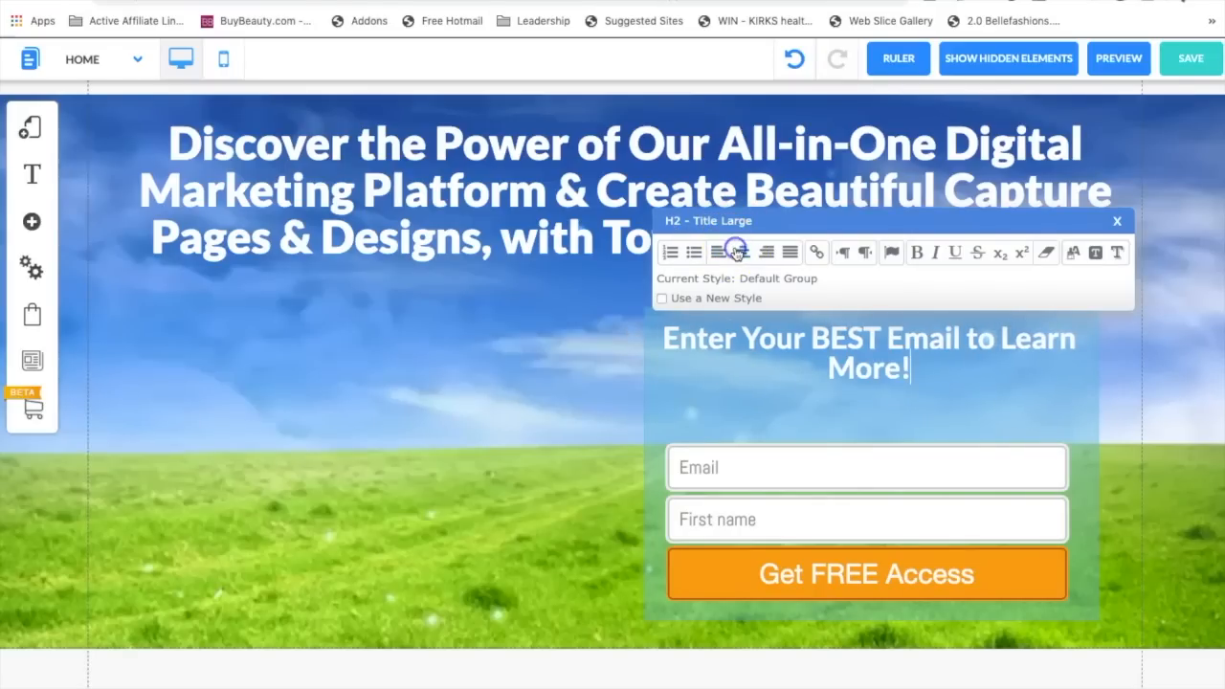
left_click(970, 339)
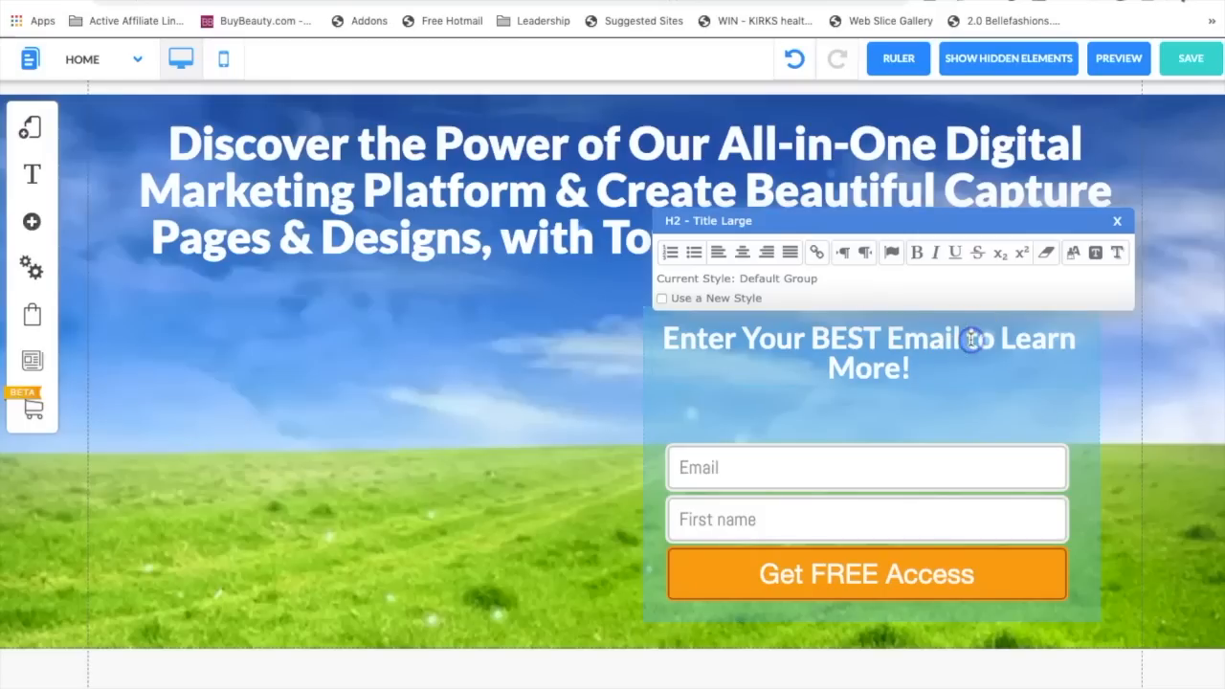
key("shift+Return")
left_click(1176, 364)
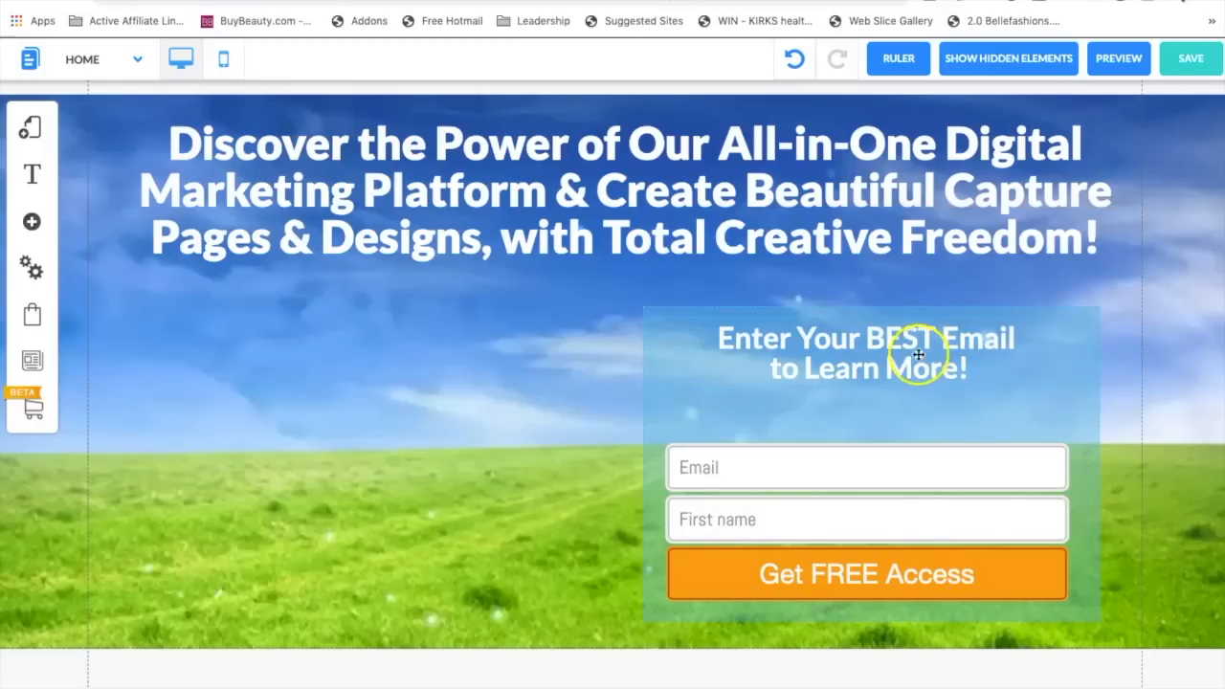
- Nudge the box title into position and narrow the blue box slightly from its right edge
left_click(905, 350)
left_click(1083, 419)
left_click_drag(1101, 464, 1082, 465)
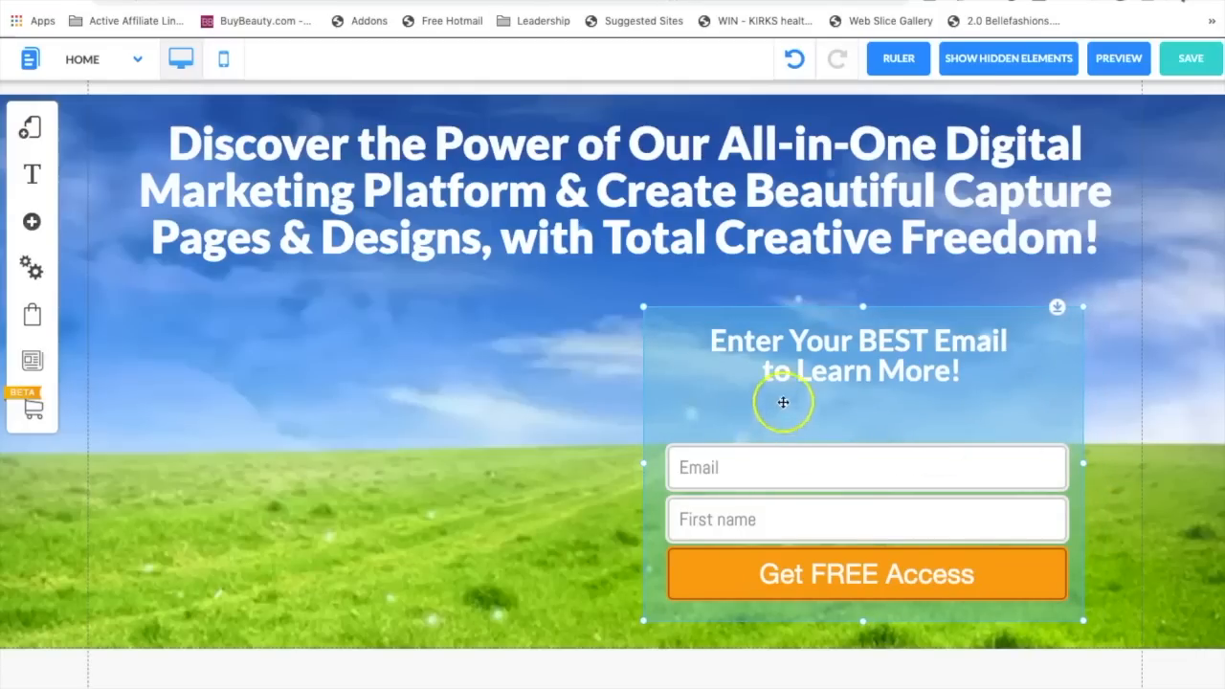
- Centre both the title text and the email opt-in form within the blue box
left_click(794, 369)
left_click(847, 413)
left_click(885, 349)
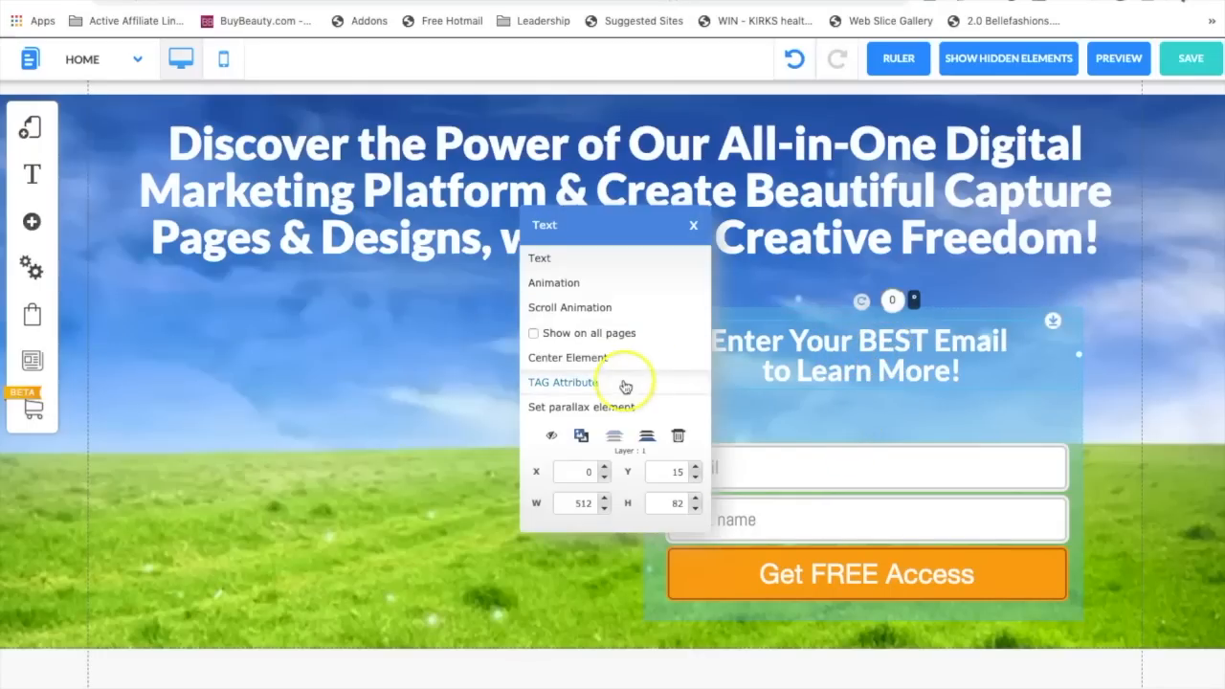
left_click(566, 358)
left_click(715, 467)
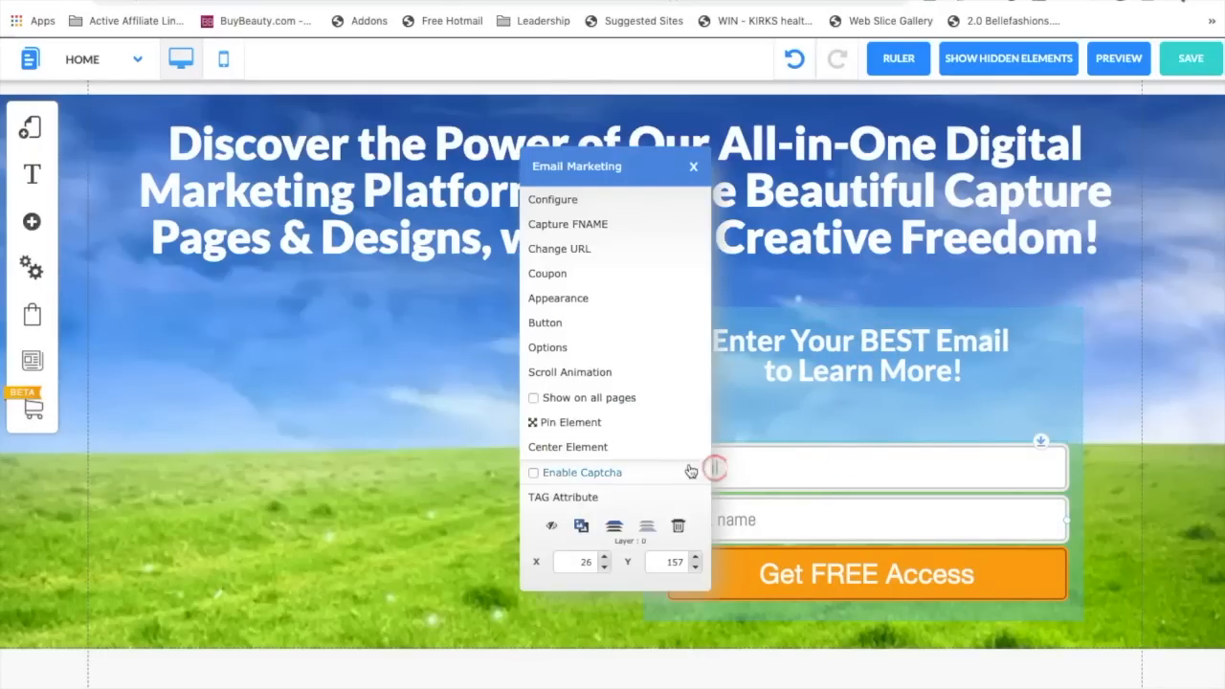
left_click(555, 443)
- Open the footer's appearance settings and apply the plain solid full-width rectangle style
scroll(1171, 479, "down", 2)
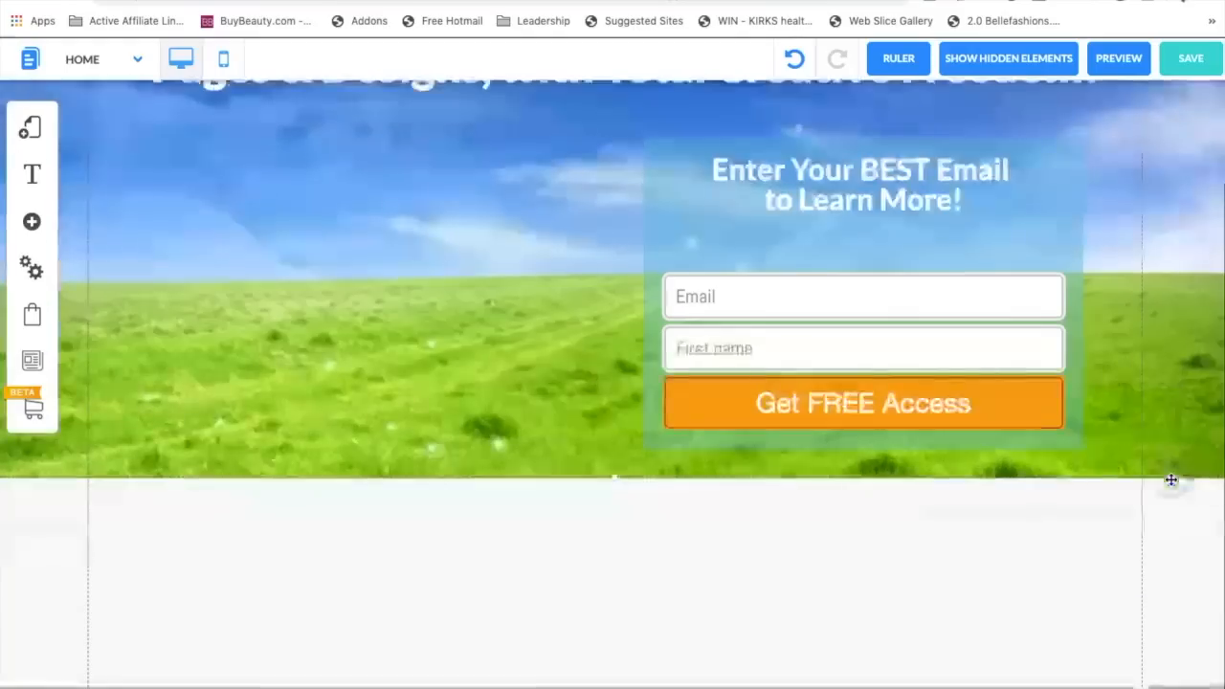
scroll(1171, 479, "up", 1)
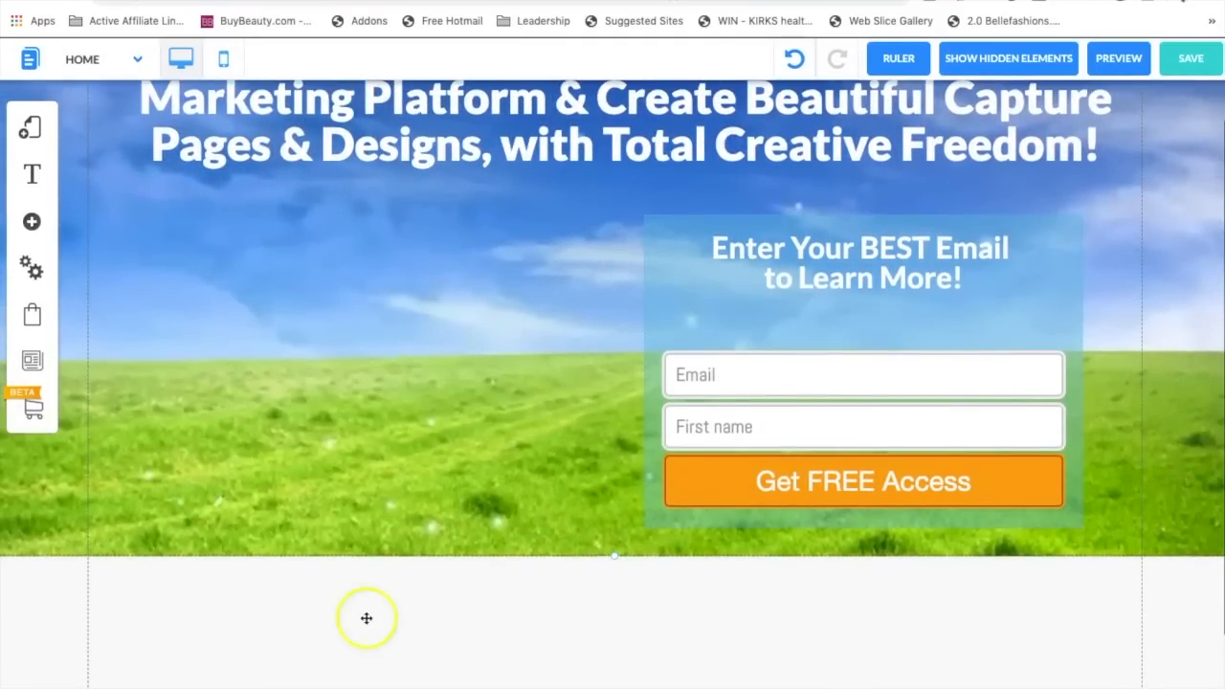
left_click(417, 609)
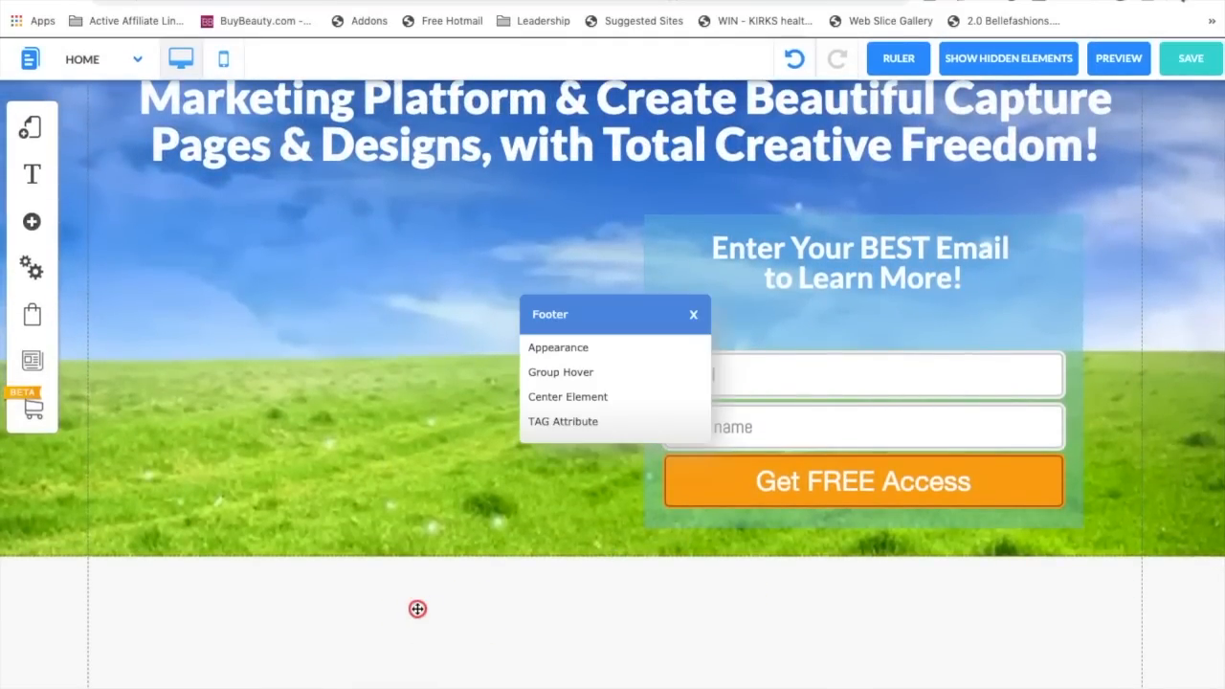
left_click(553, 352)
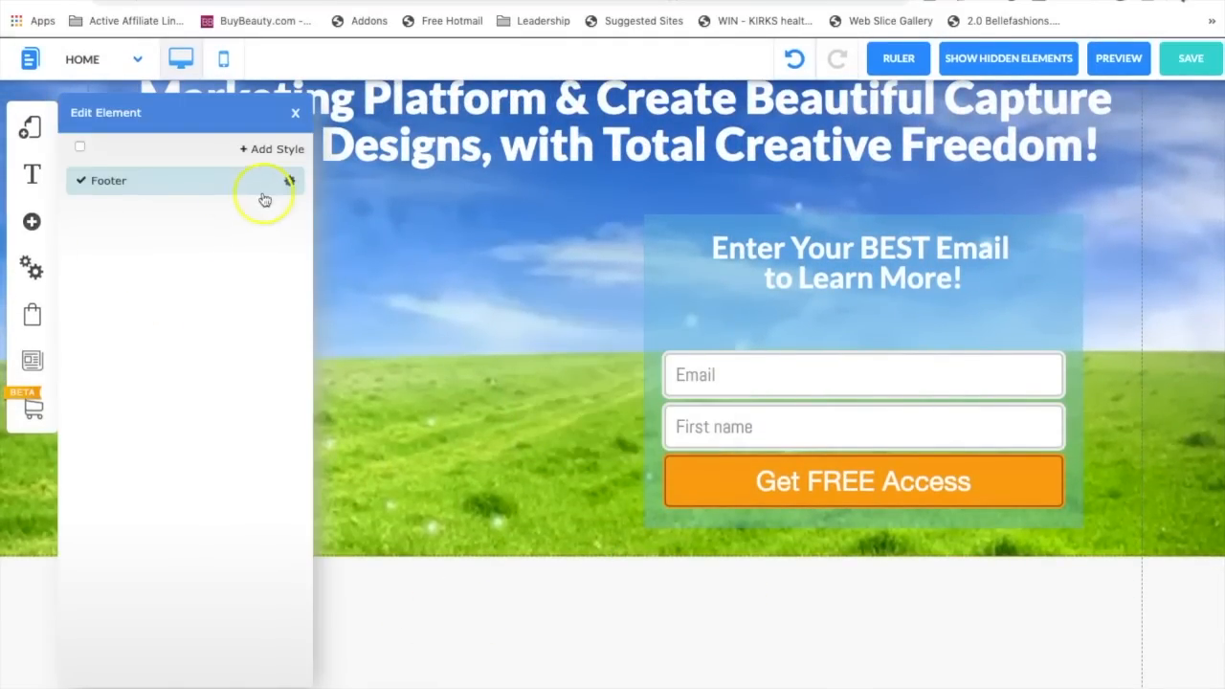
left_click(290, 182)
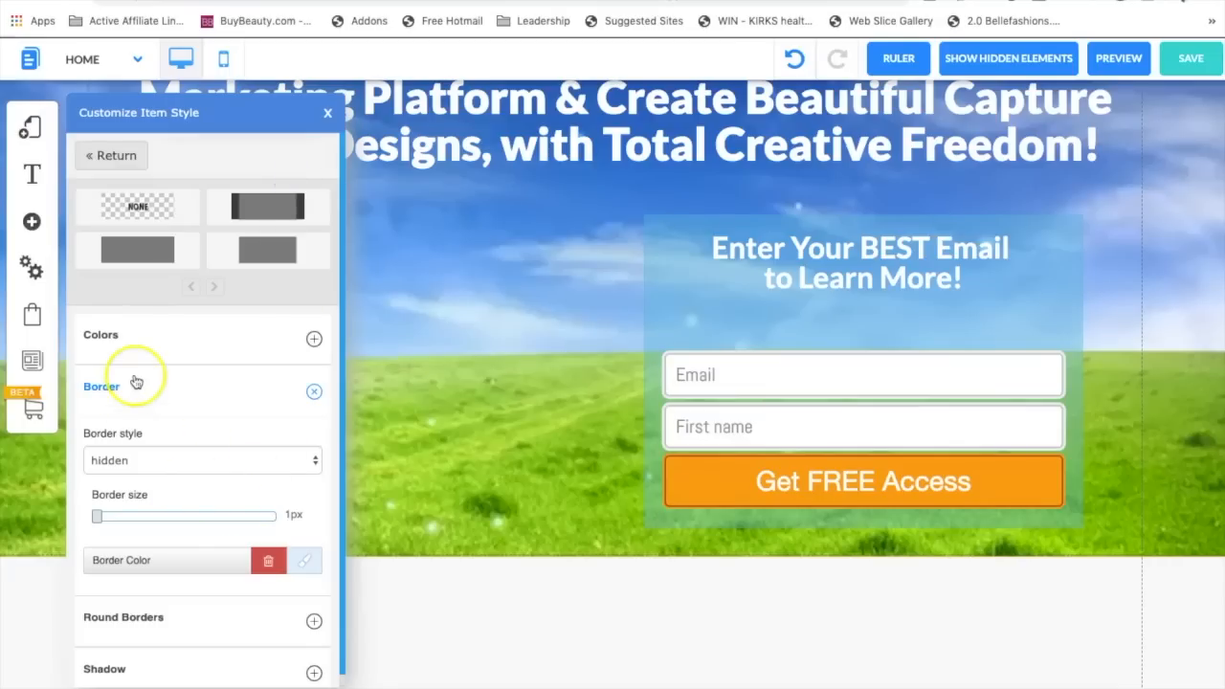
left_click(137, 251)
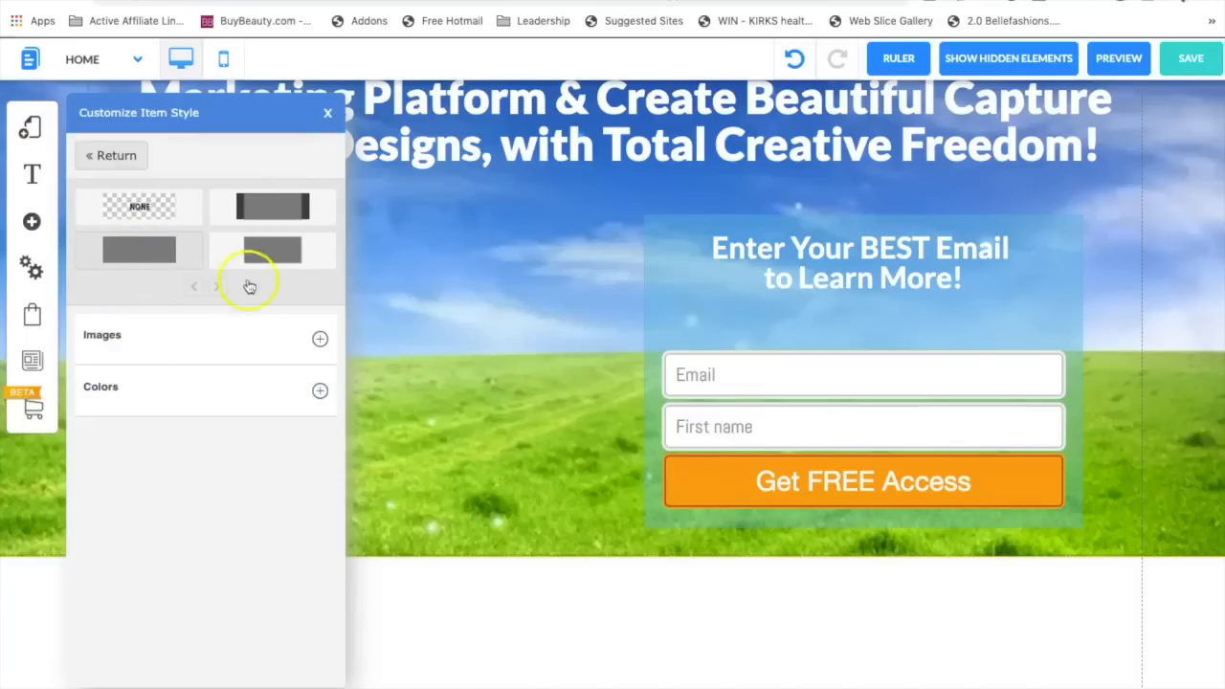
- Try several green and light grey footer backgrounds and settle on the medium green
left_click(319, 390)
left_click(317, 445)
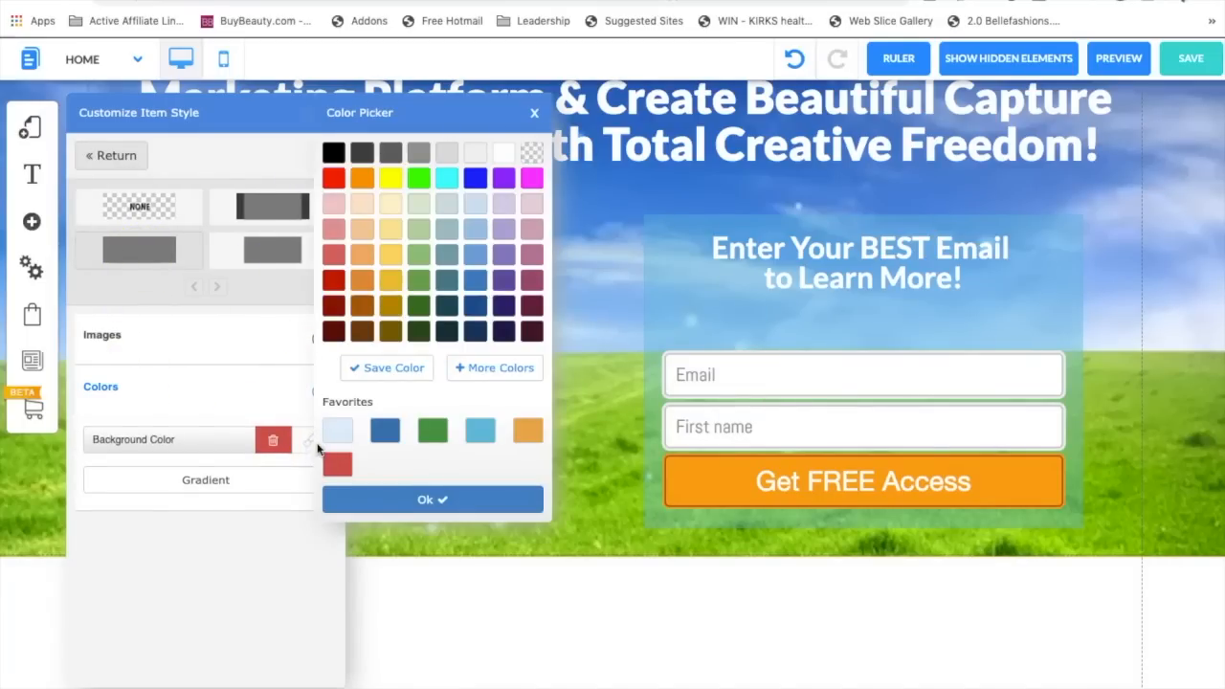
left_click(421, 280)
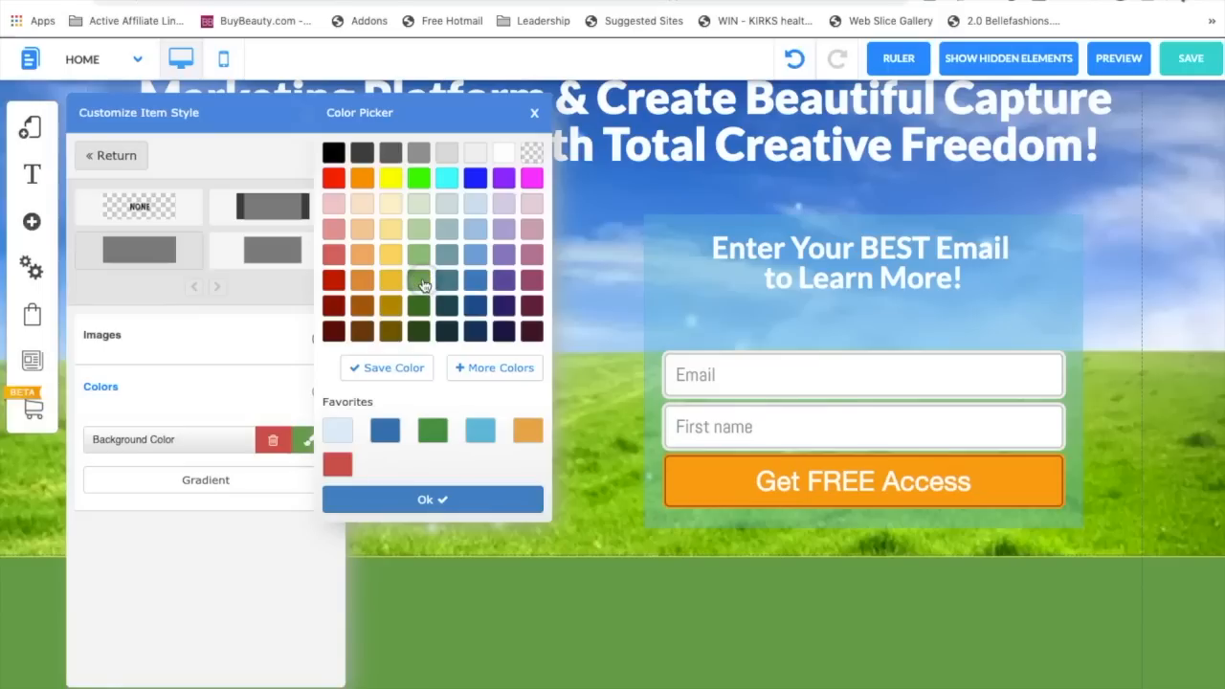
left_click(418, 306)
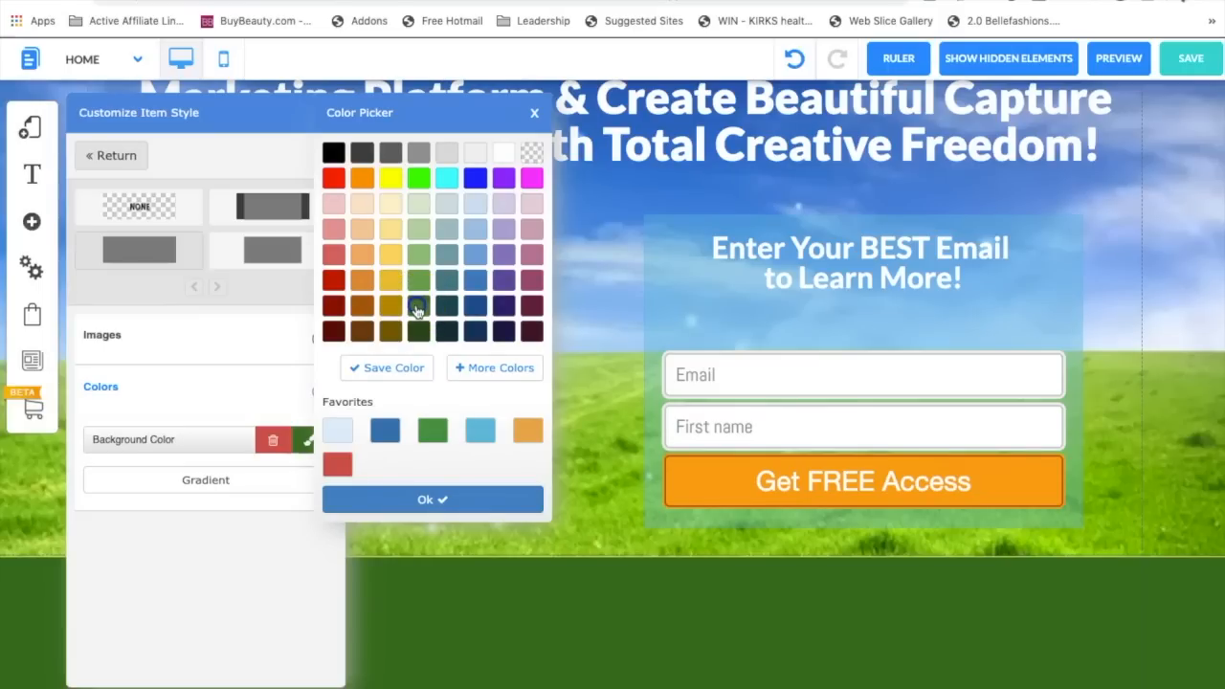
left_click(418, 281)
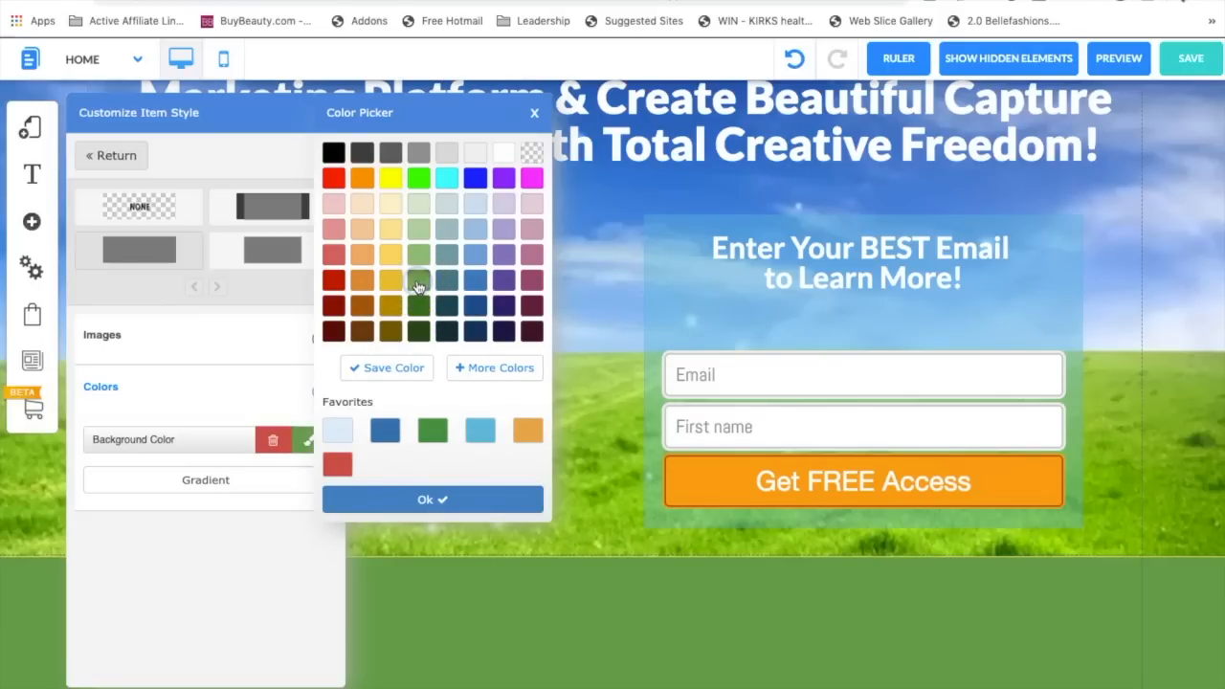
left_click(479, 155)
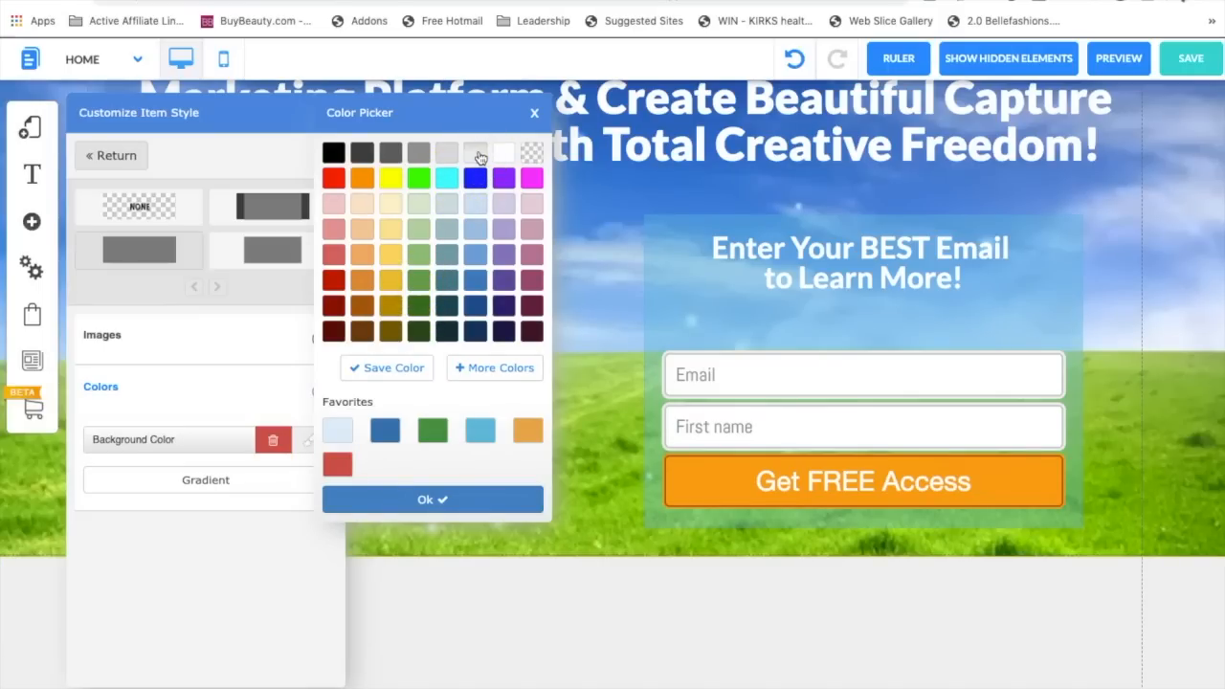
left_click(421, 282)
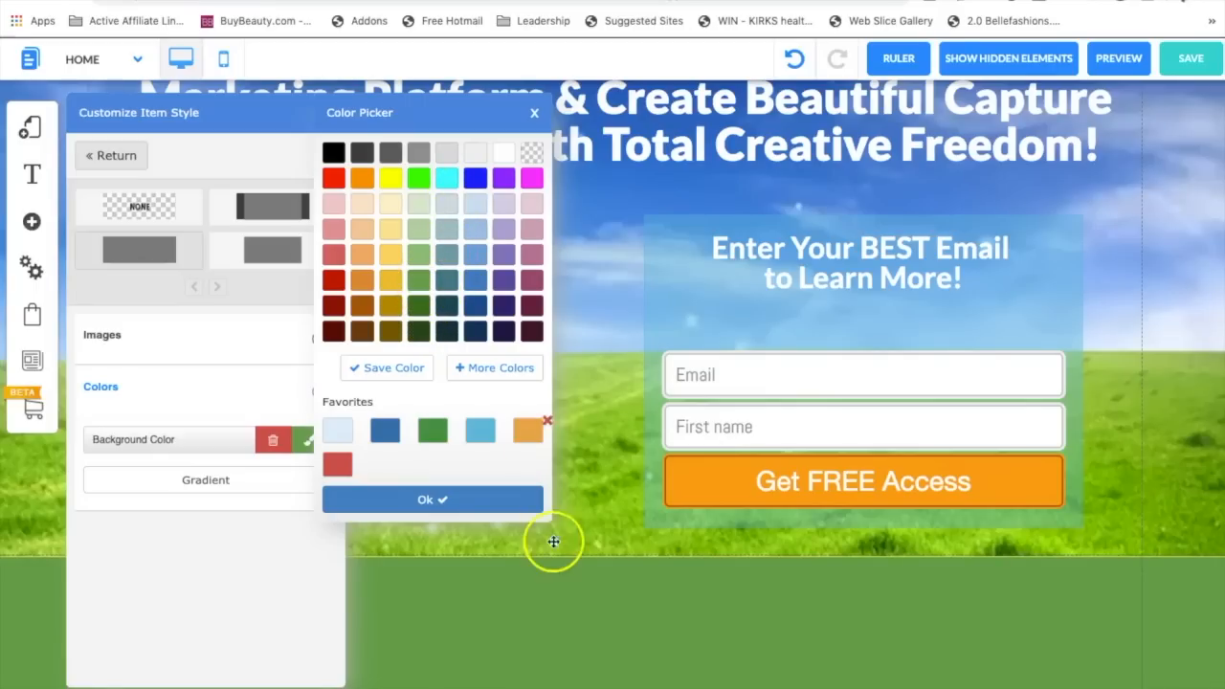
left_click(539, 605)
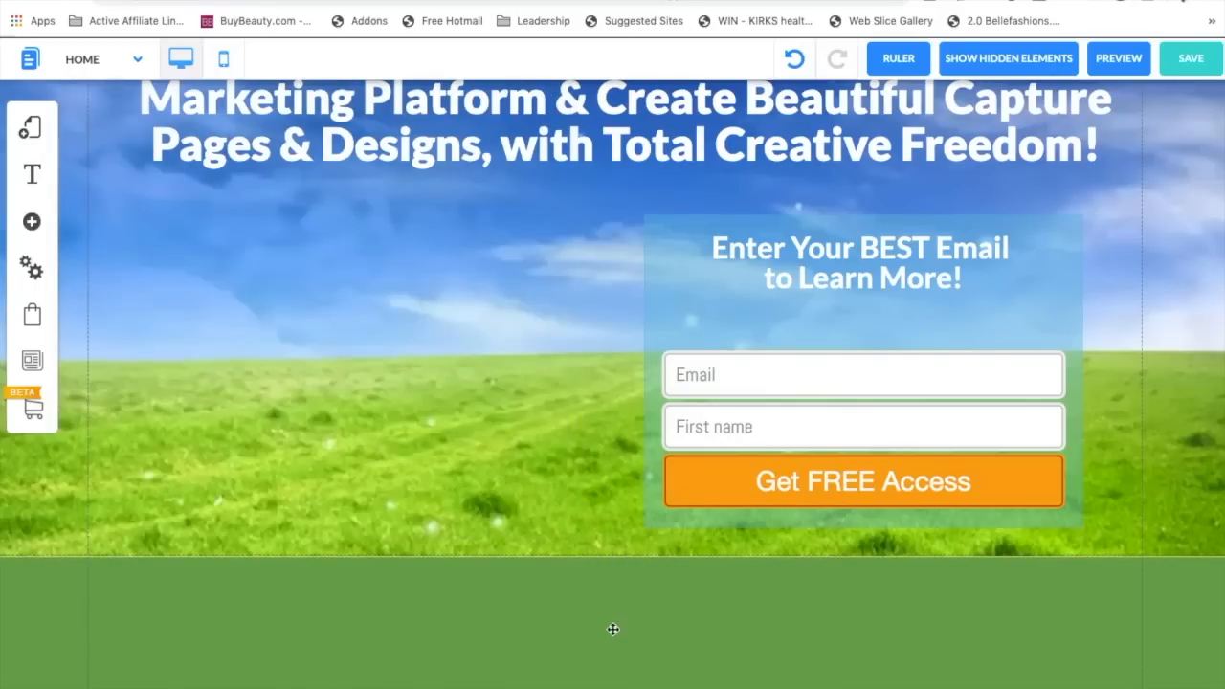
- Move the green footer down slightly and extend the banner's lower edge to meet it
scroll(612, 628, "down", 2)
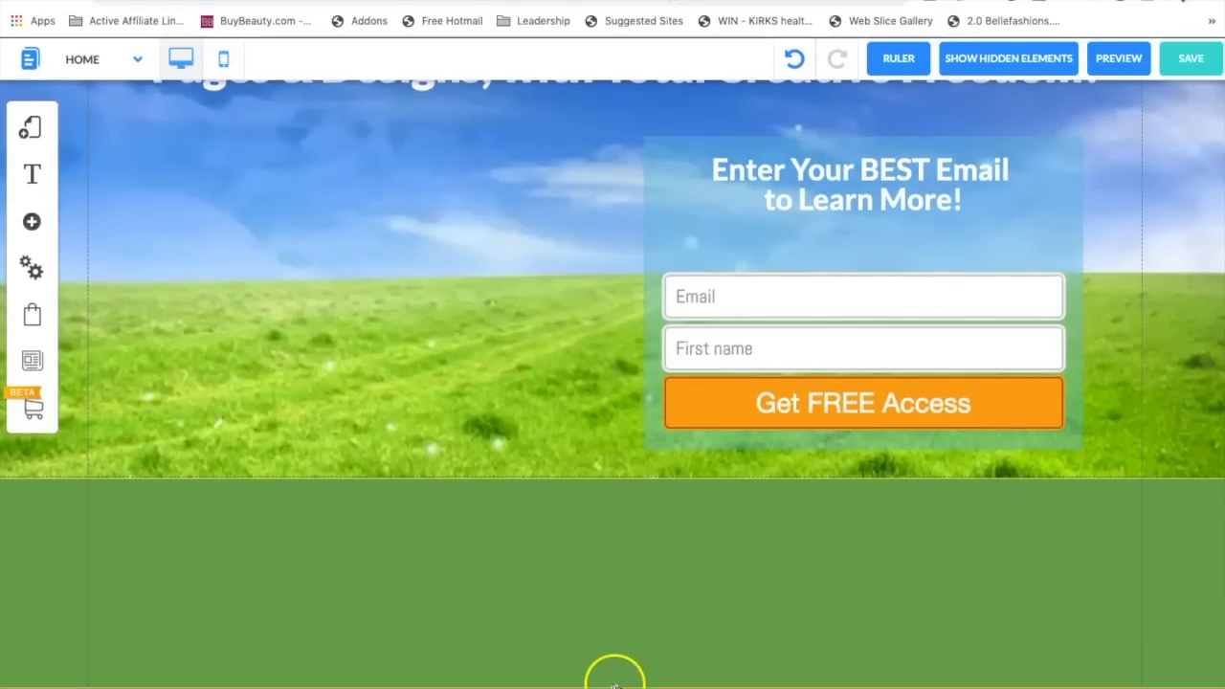
scroll(614, 677, "up", 3)
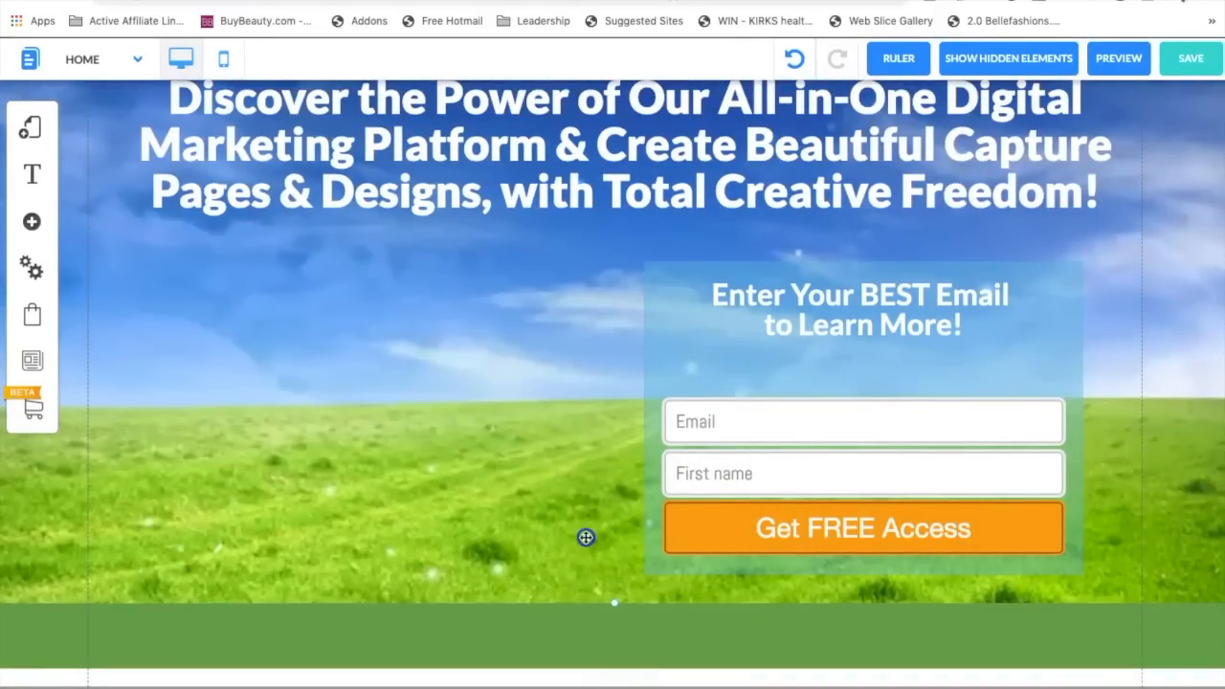
left_click_drag(580, 631, 583, 660)
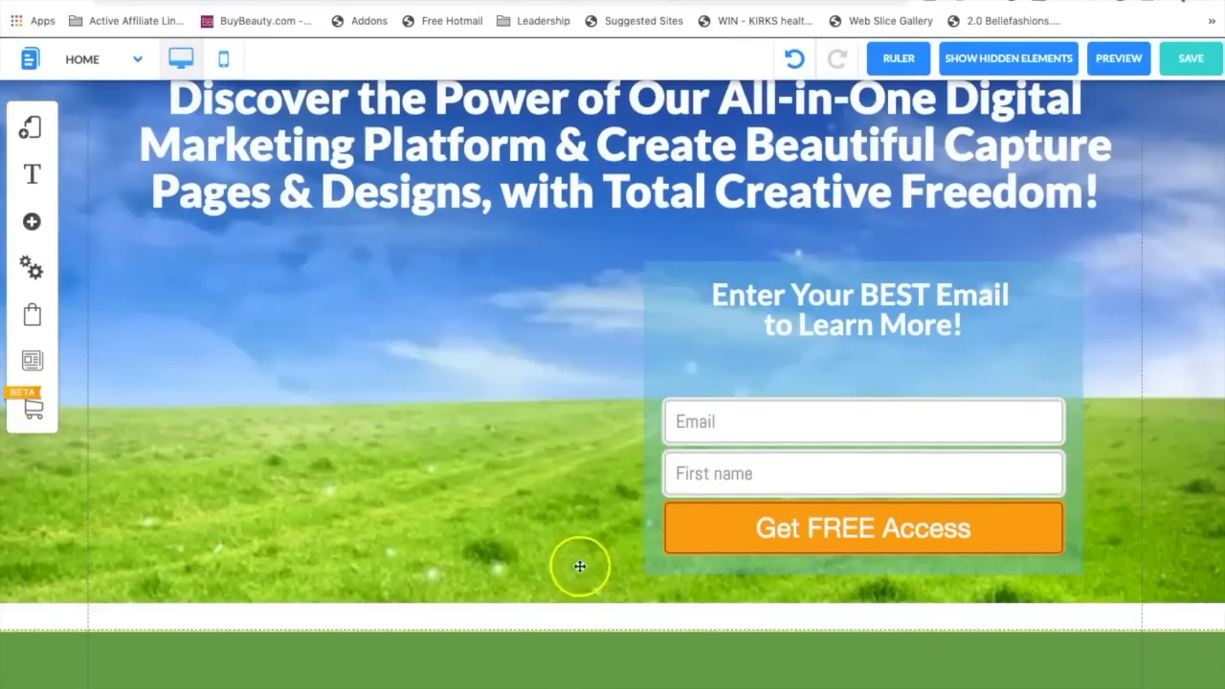
left_click_drag(613, 610, 615, 634)
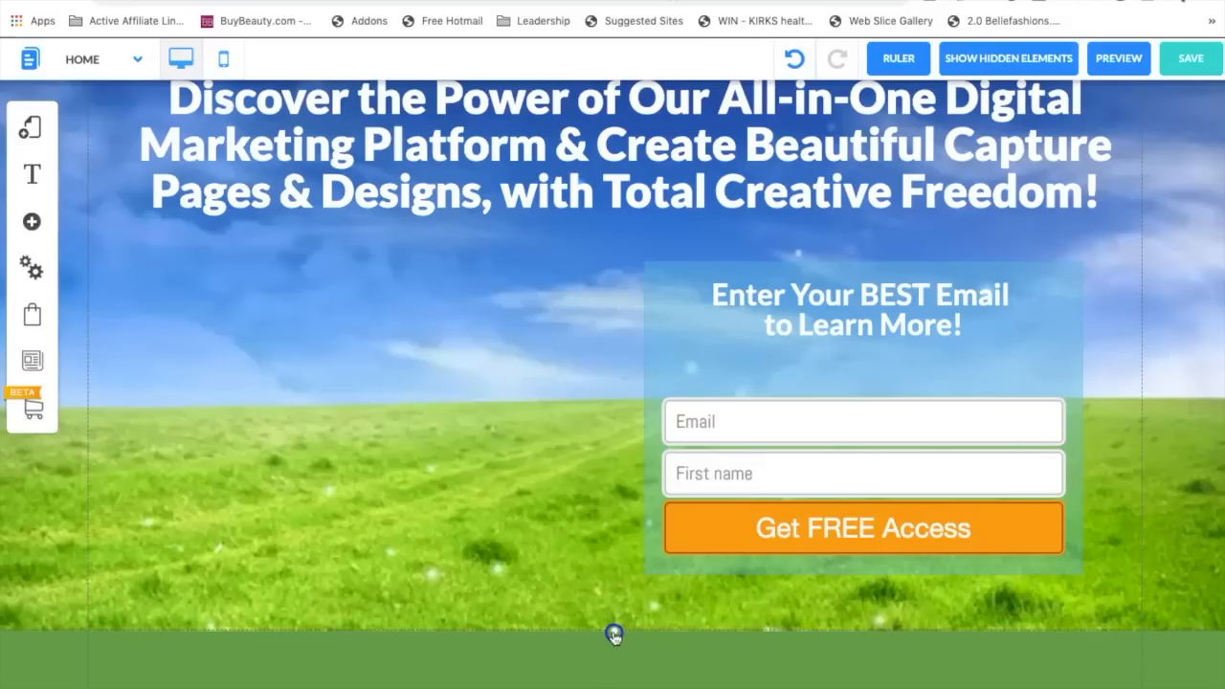
scroll(541, 537, "up", 1)
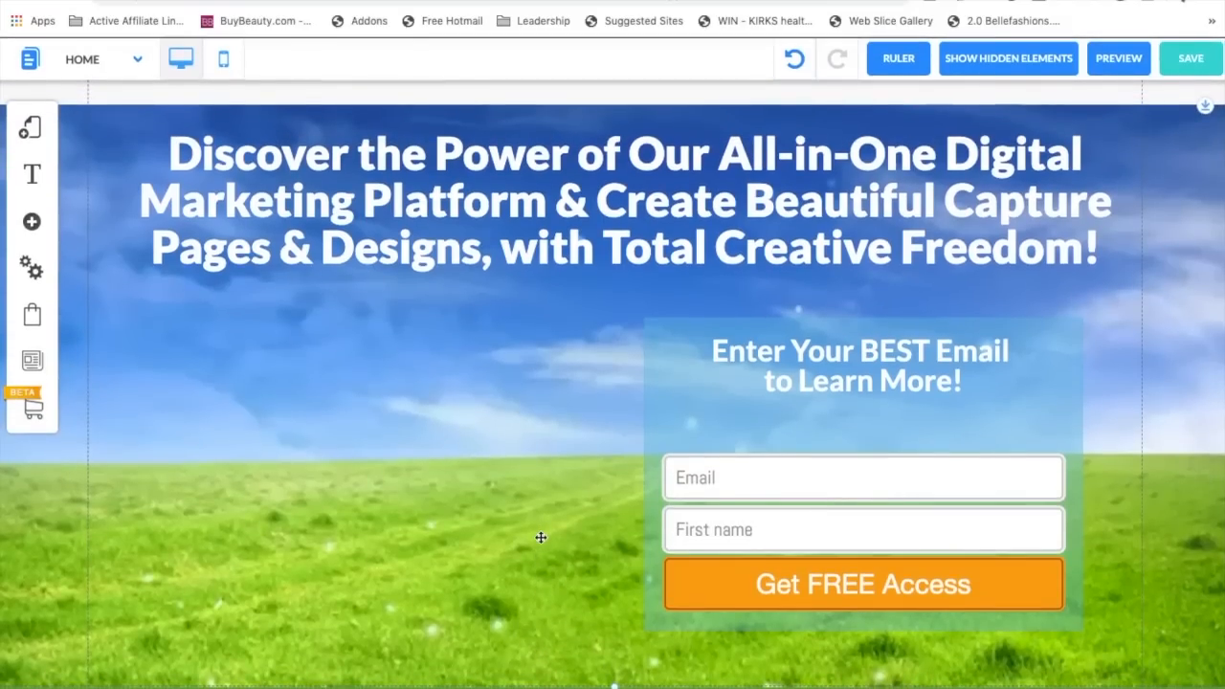
- Save the page changes with the default layout and Home included, and dismiss the alert
left_click(1190, 58)
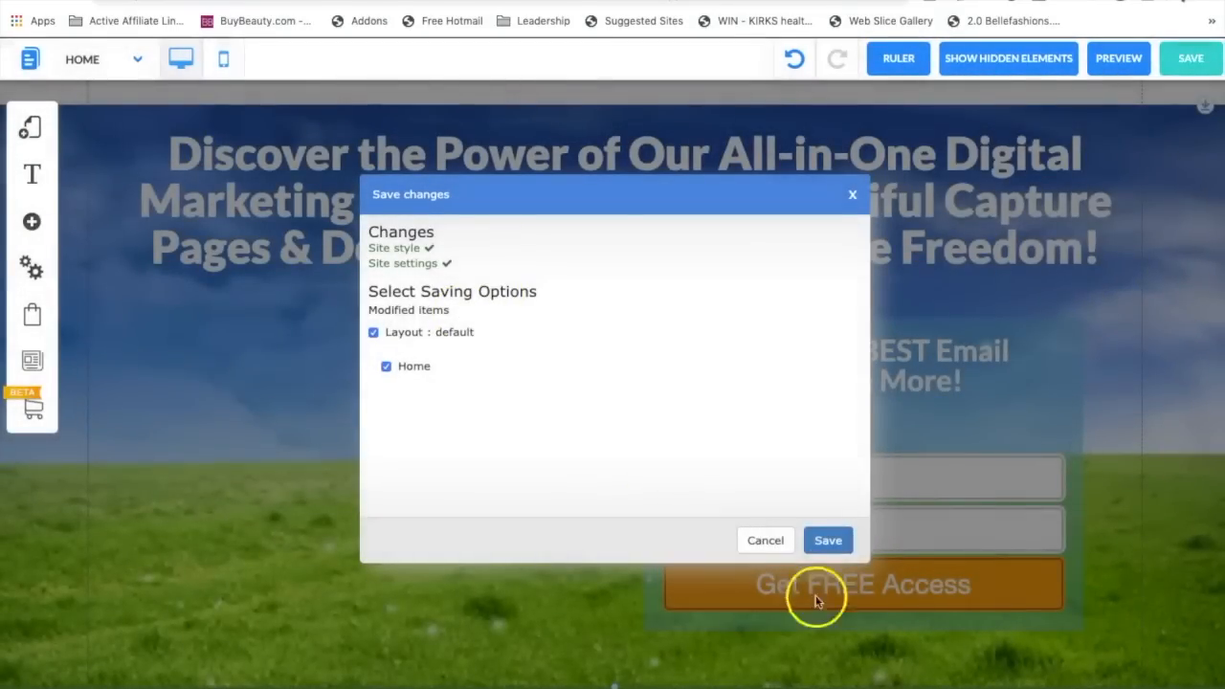
left_click(827, 540)
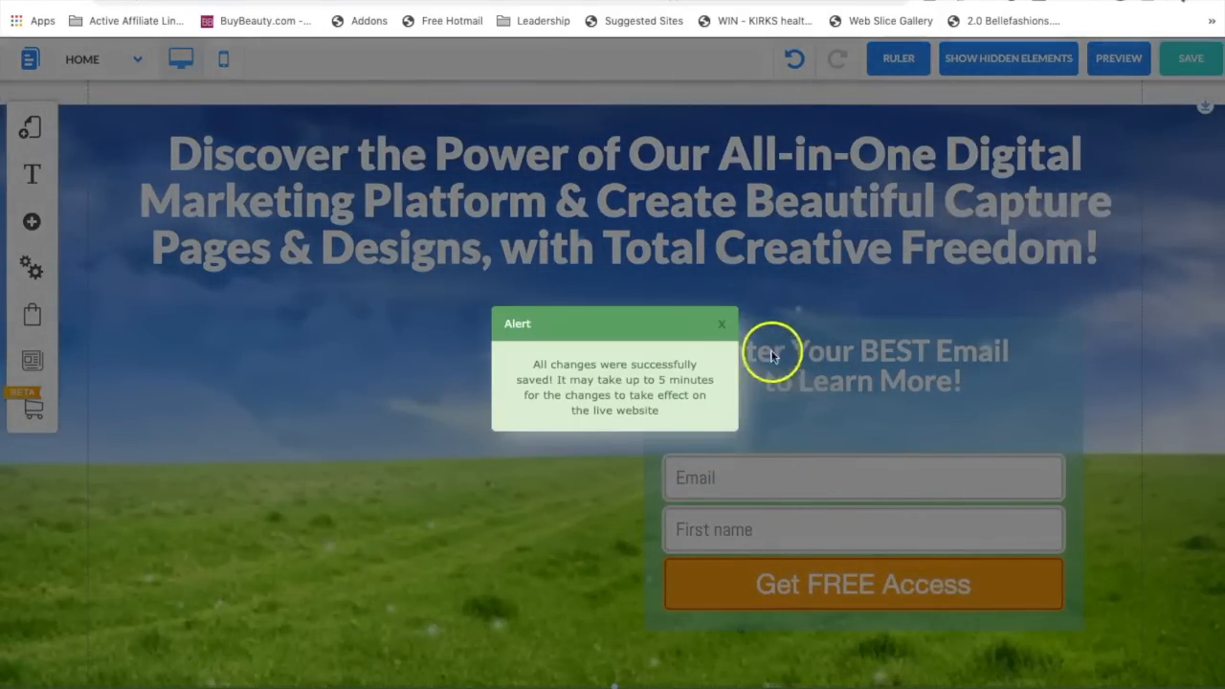
left_click(725, 325)
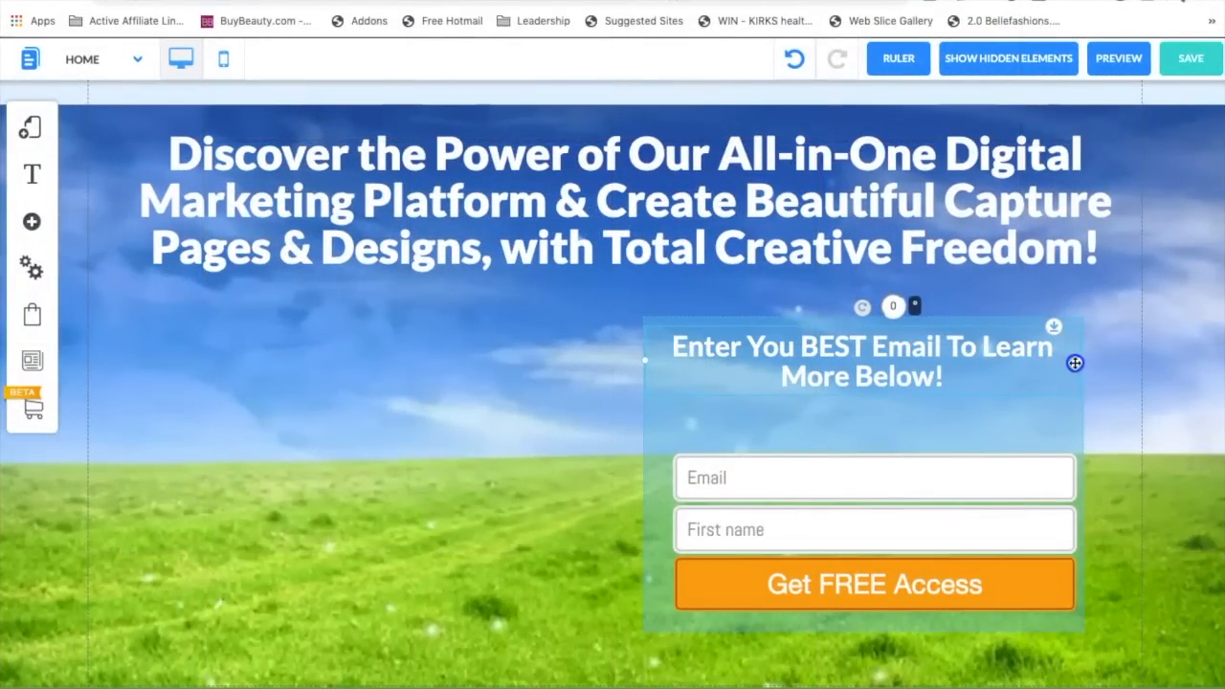
- Narrow the box title slightly, and centre both the opt-in form and the title within the blue box
left_click_drag(1075, 363, 1071, 367)
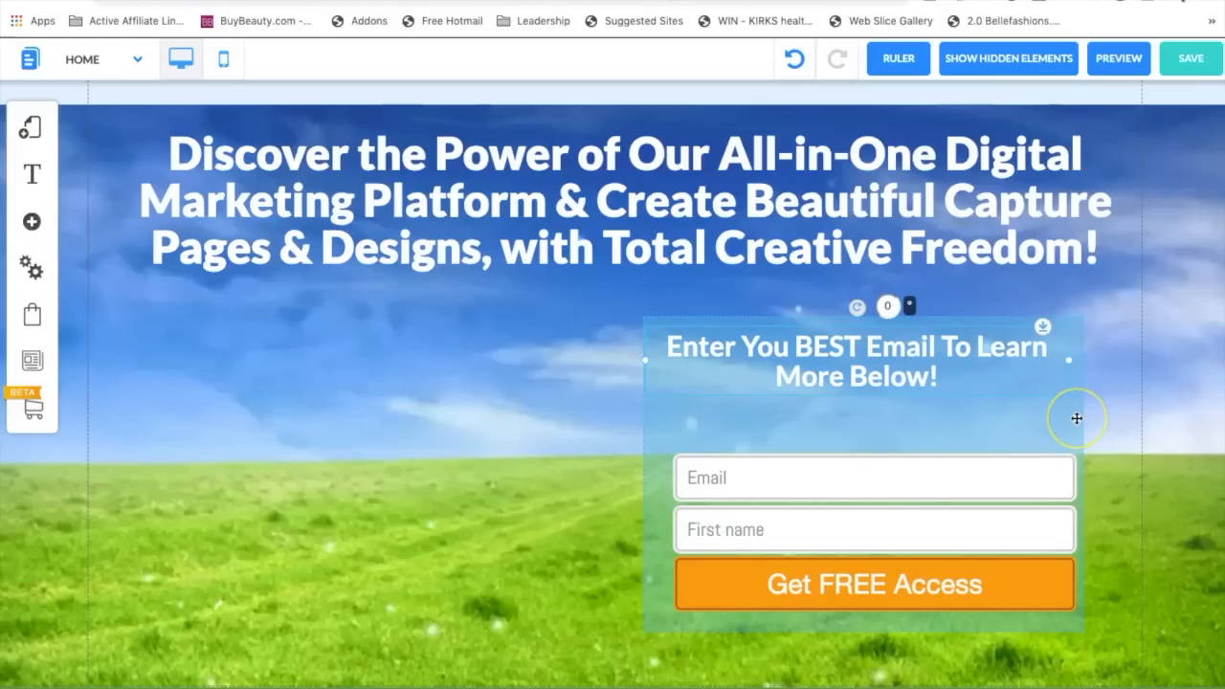
right_click(930, 482)
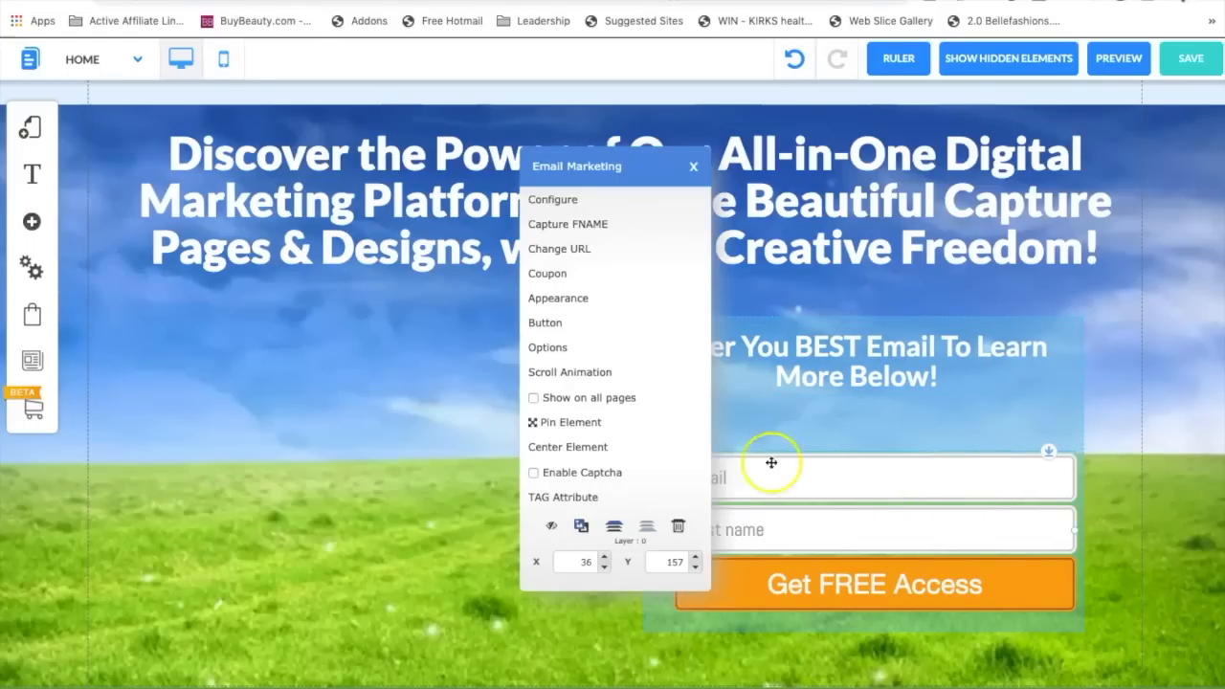
left_click(541, 443)
right_click(799, 358)
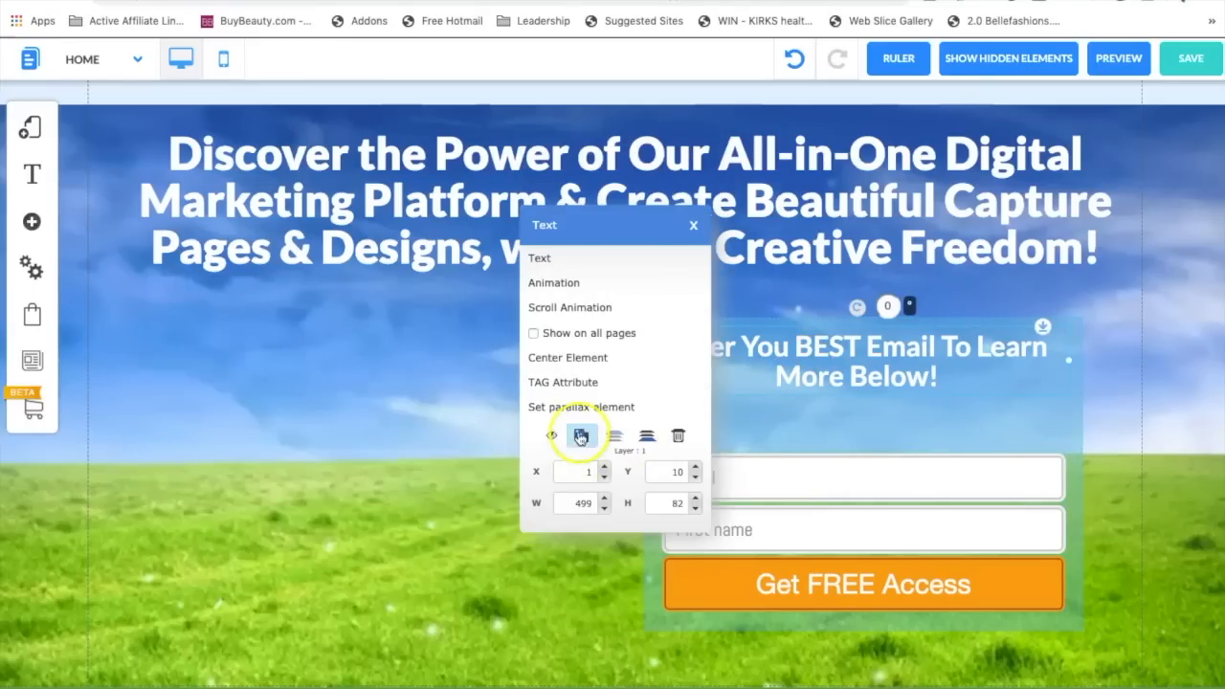
left_click(565, 358)
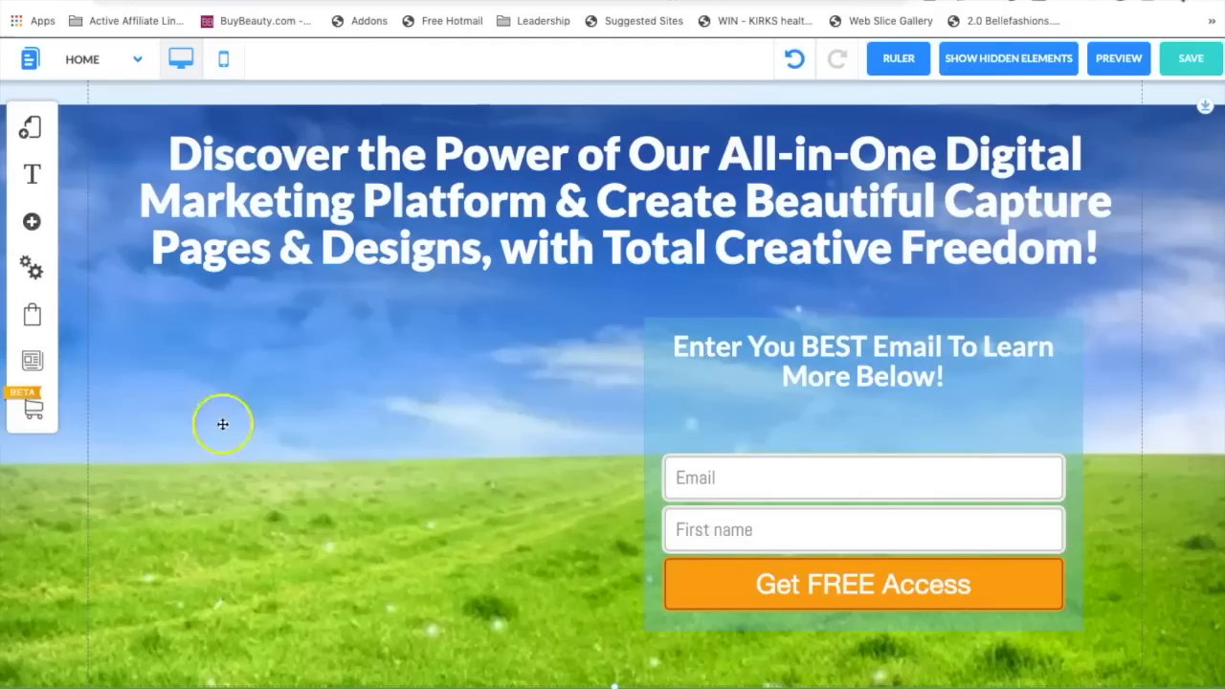
- Add an image element to the banner and place it beside the blue opt-in box, below the headline
left_click(32, 224)
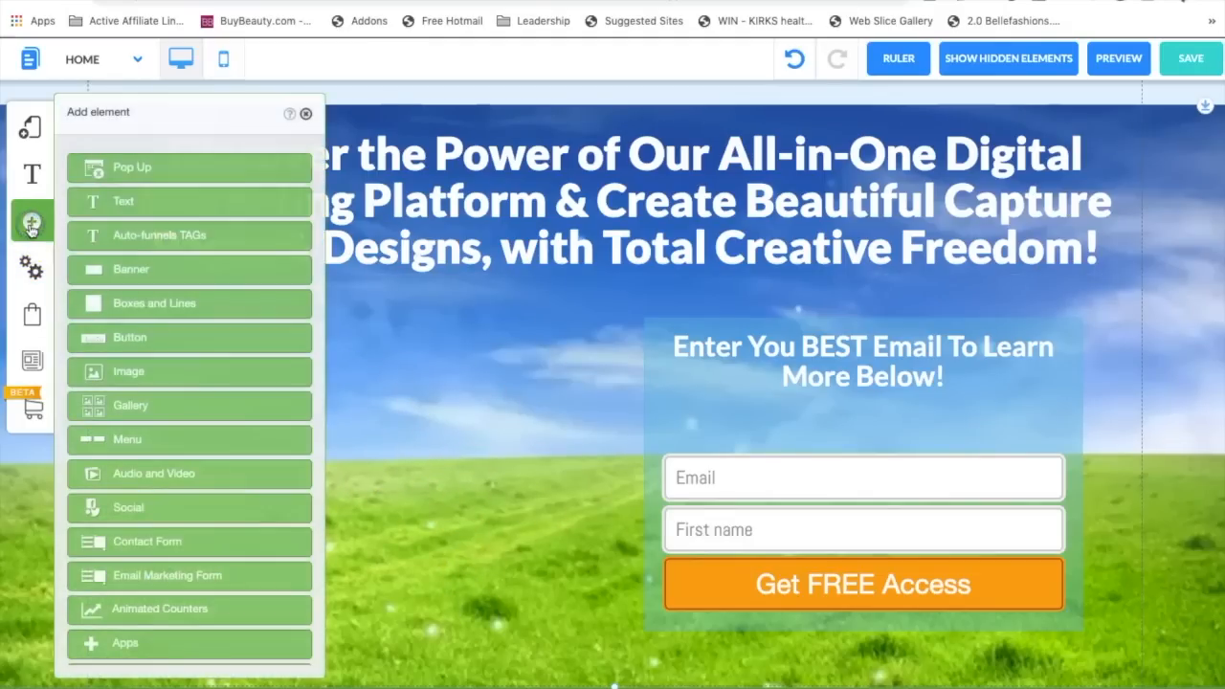
left_click(134, 371)
left_click(159, 311)
left_click(1192, 534)
left_click_drag(476, 309, 272, 457)
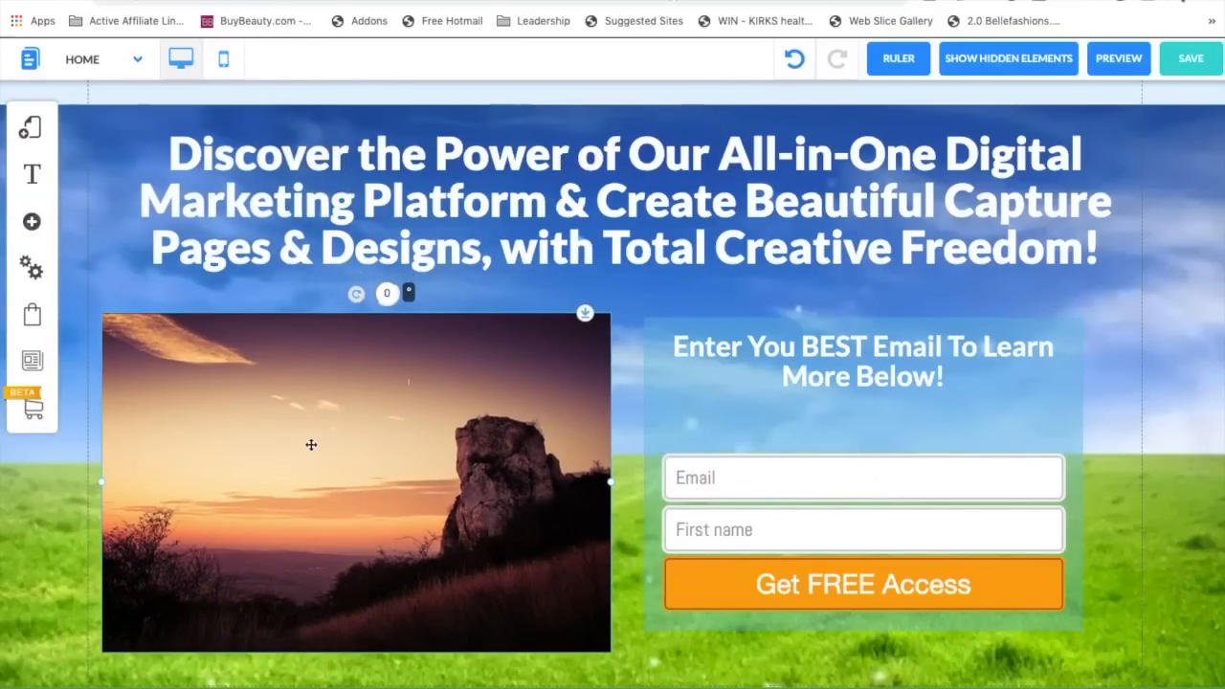
- Replace the placeholder sunset picture with the piggy bank and coins image from My Files
left_click(311, 444)
left_click(582, 160)
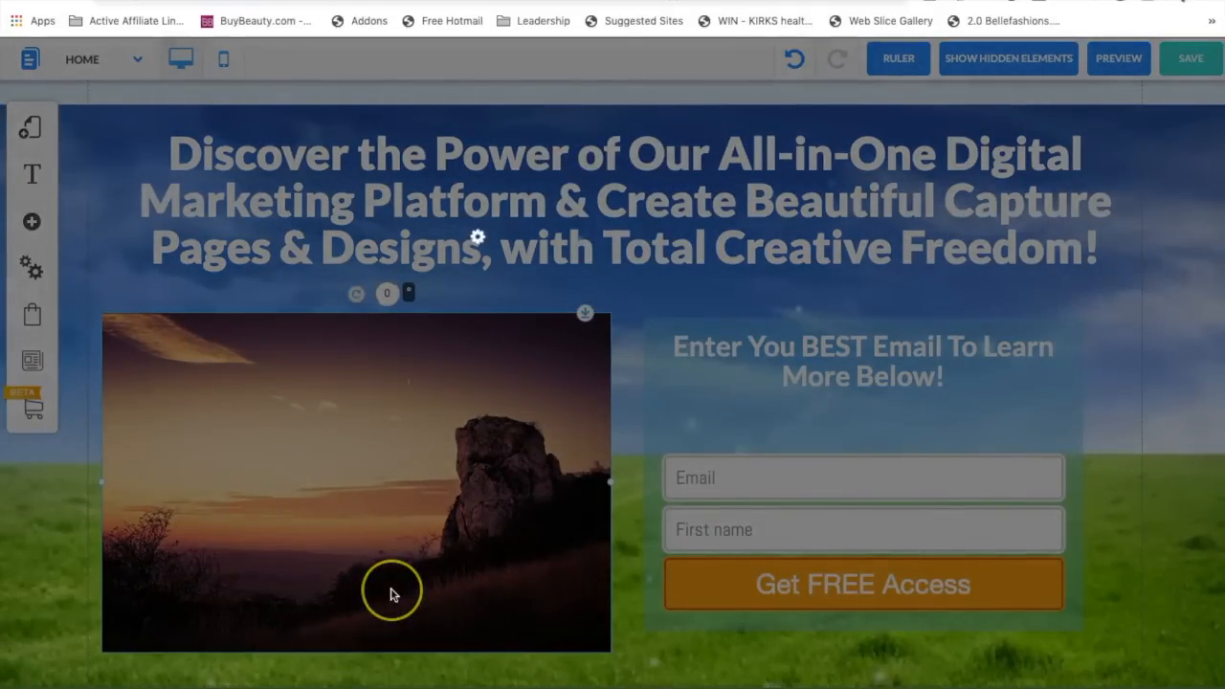
scroll(587, 478, "down", 5)
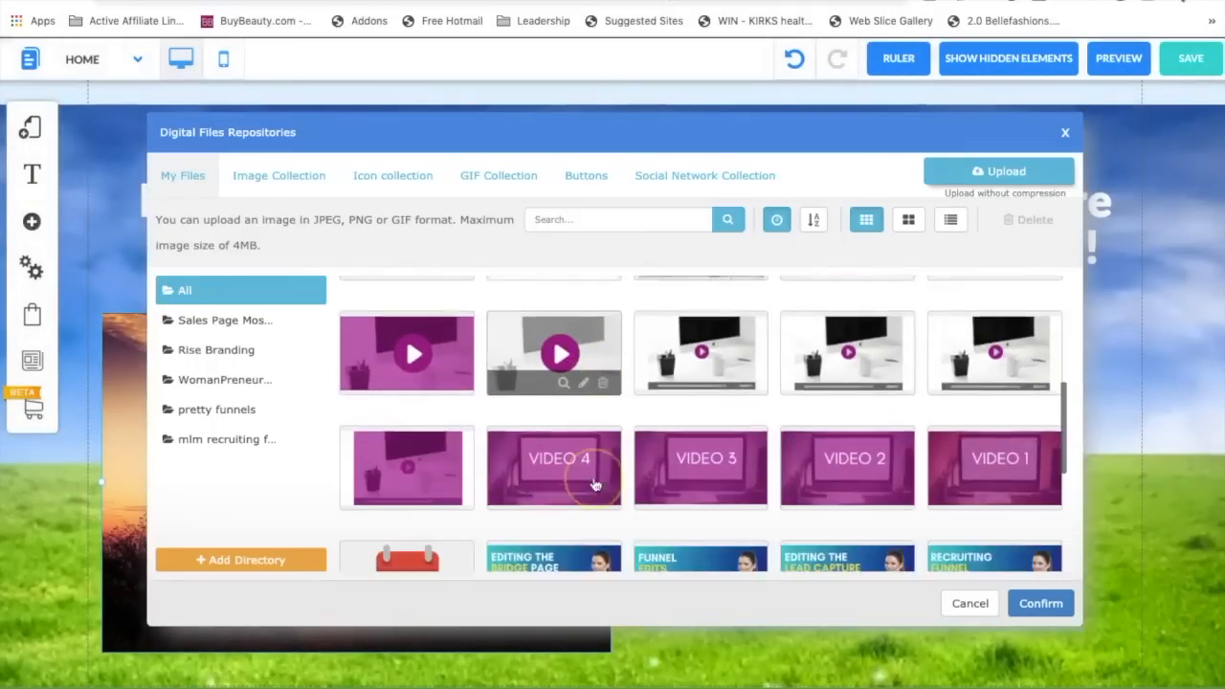
scroll(594, 486, "down", 2)
left_click(407, 440)
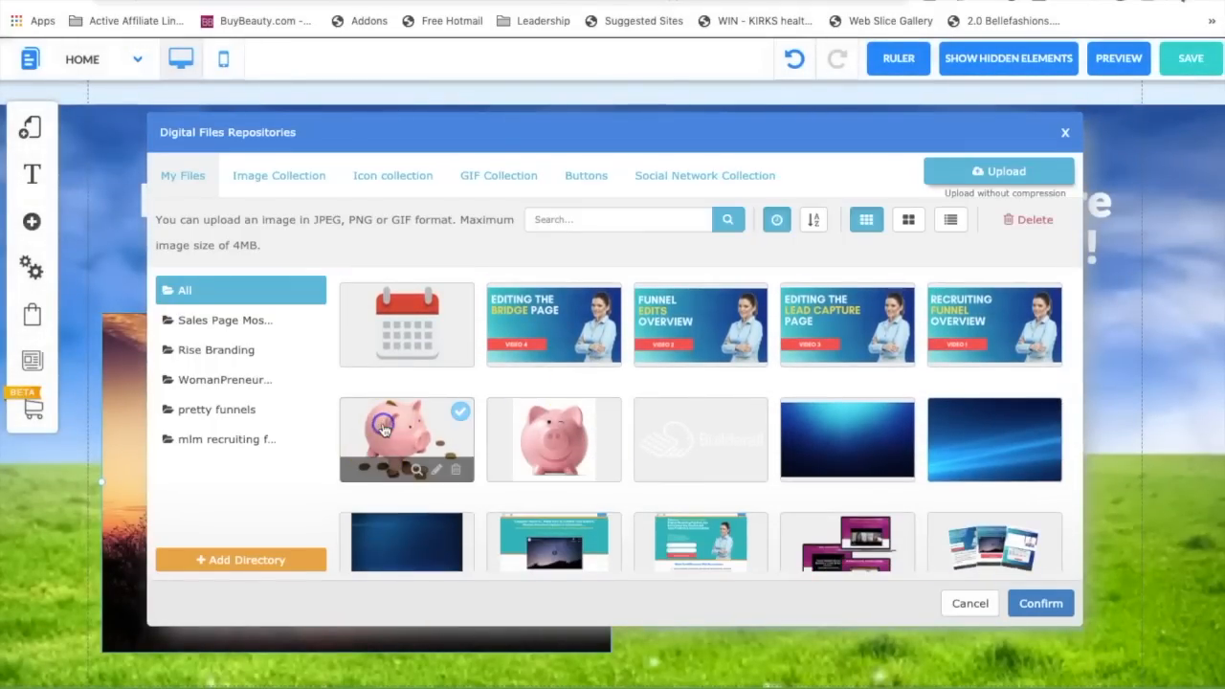
left_click(1029, 603)
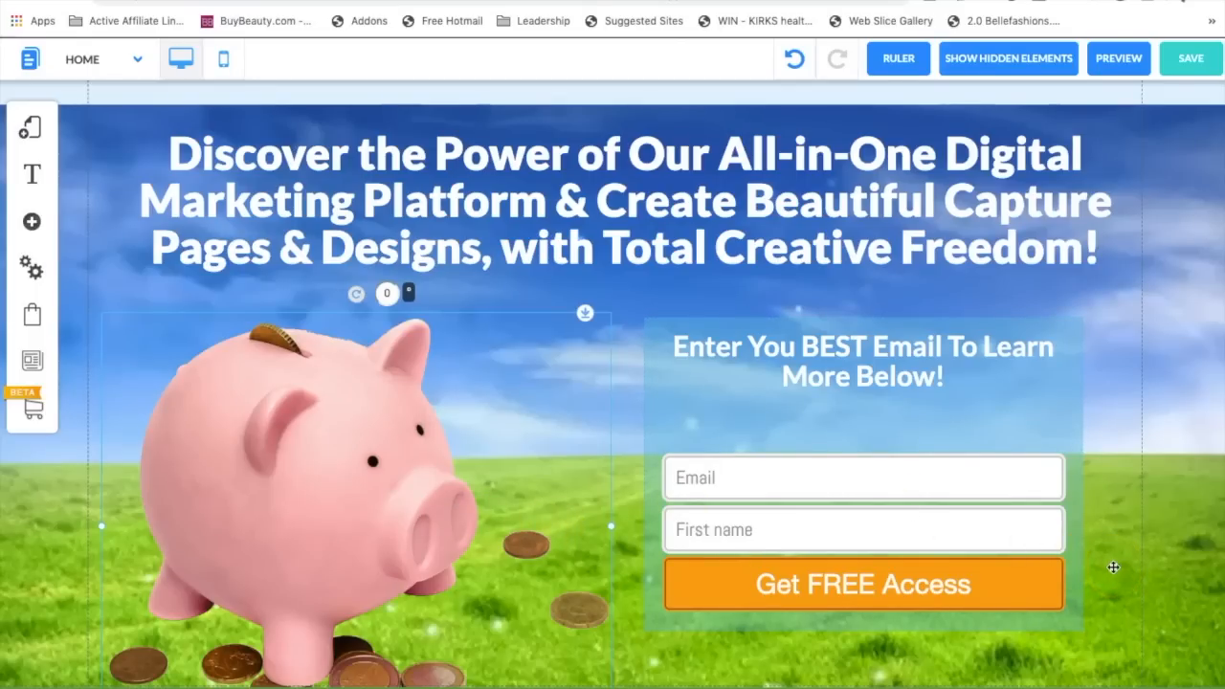
- Shrink the piggy bank image and position it beside the opt-in box, level with the box's upper edge
left_click_drag(364, 527, 368, 520)
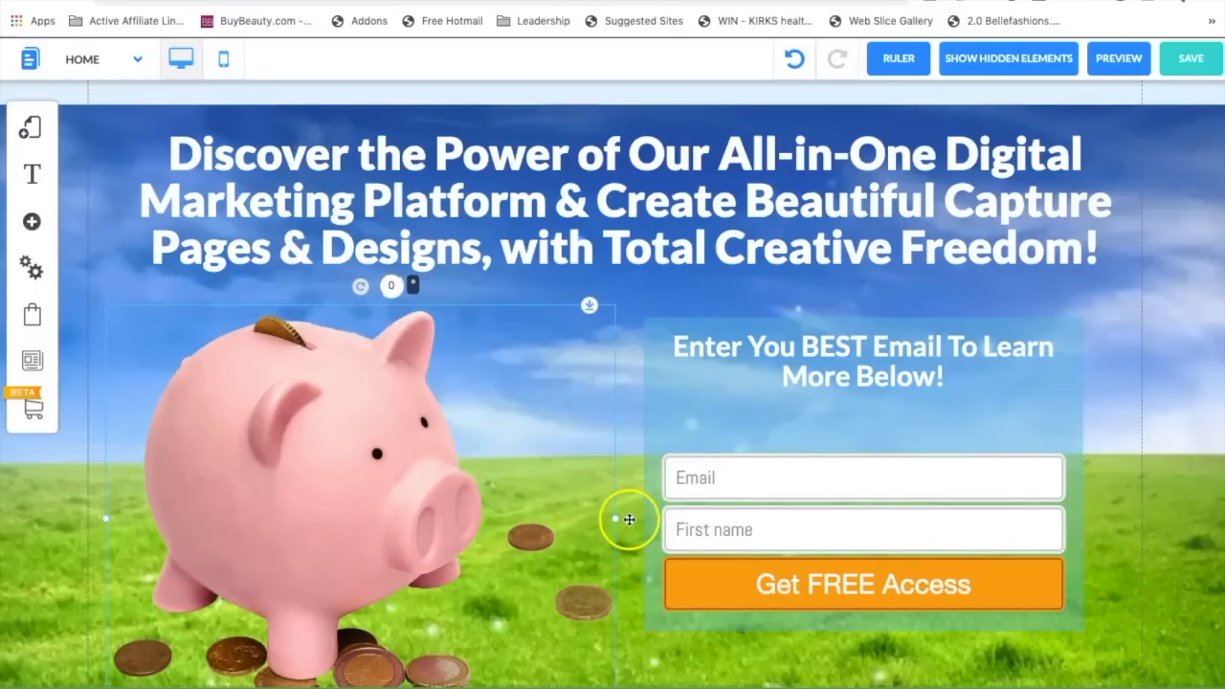
left_click_drag(616, 520, 536, 486)
left_click_drag(245, 471, 295, 483)
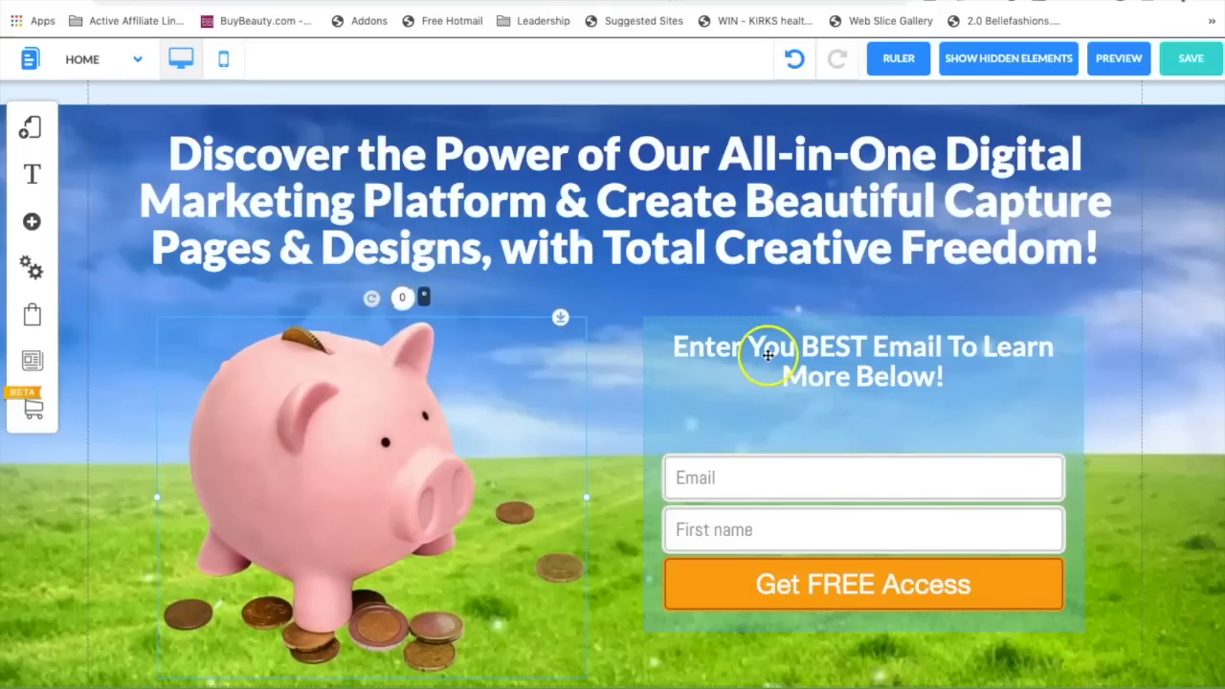
- Draft "Unlock The Secrets To Higher Profits & More Money in Your Pocket with our Tools!" in the opt-in box title and cut it out
left_click(768, 355)
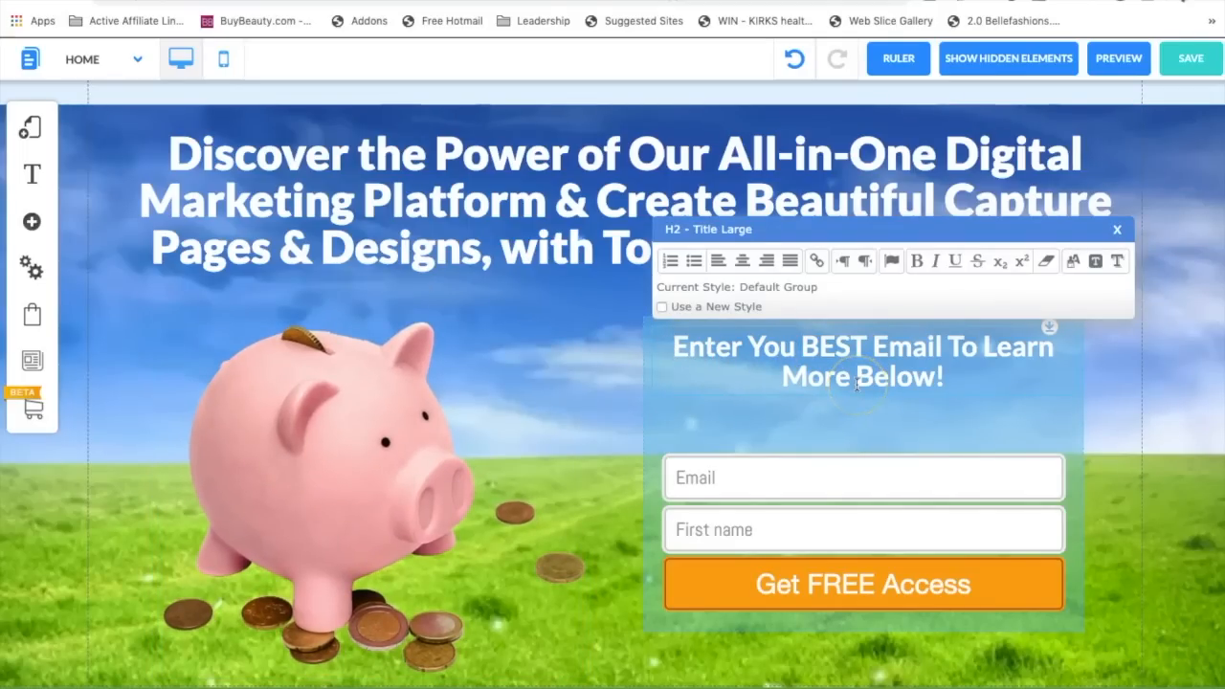
type("Unlock ")
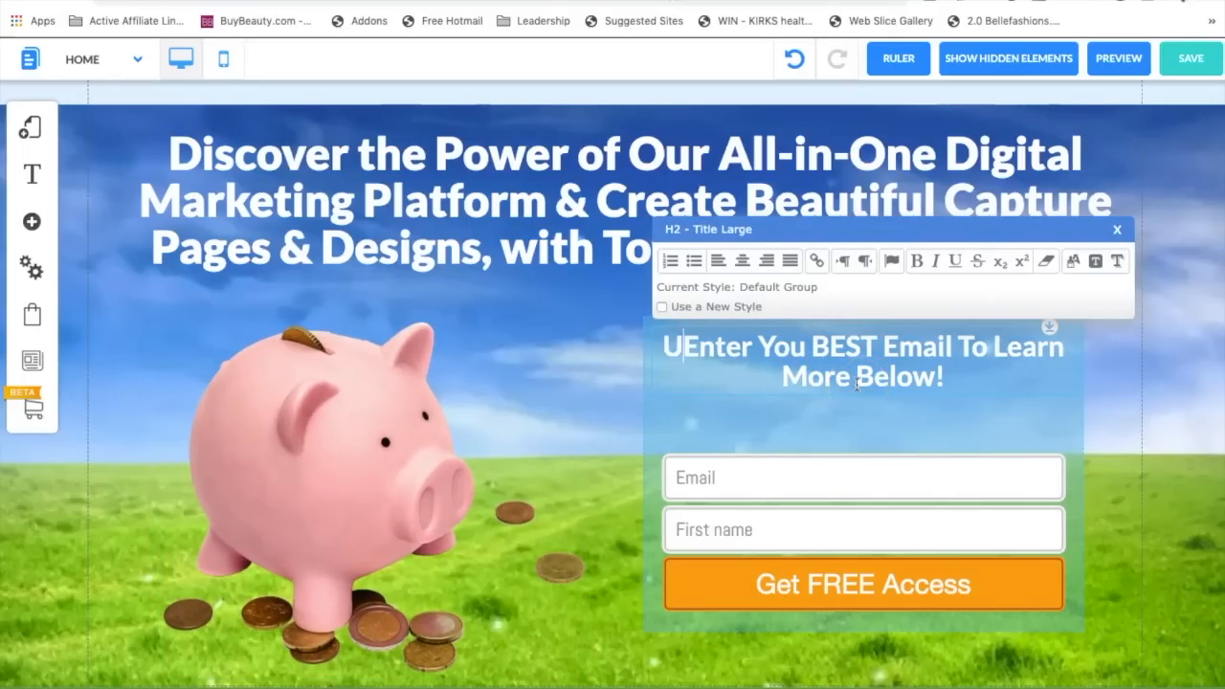
type("The S")
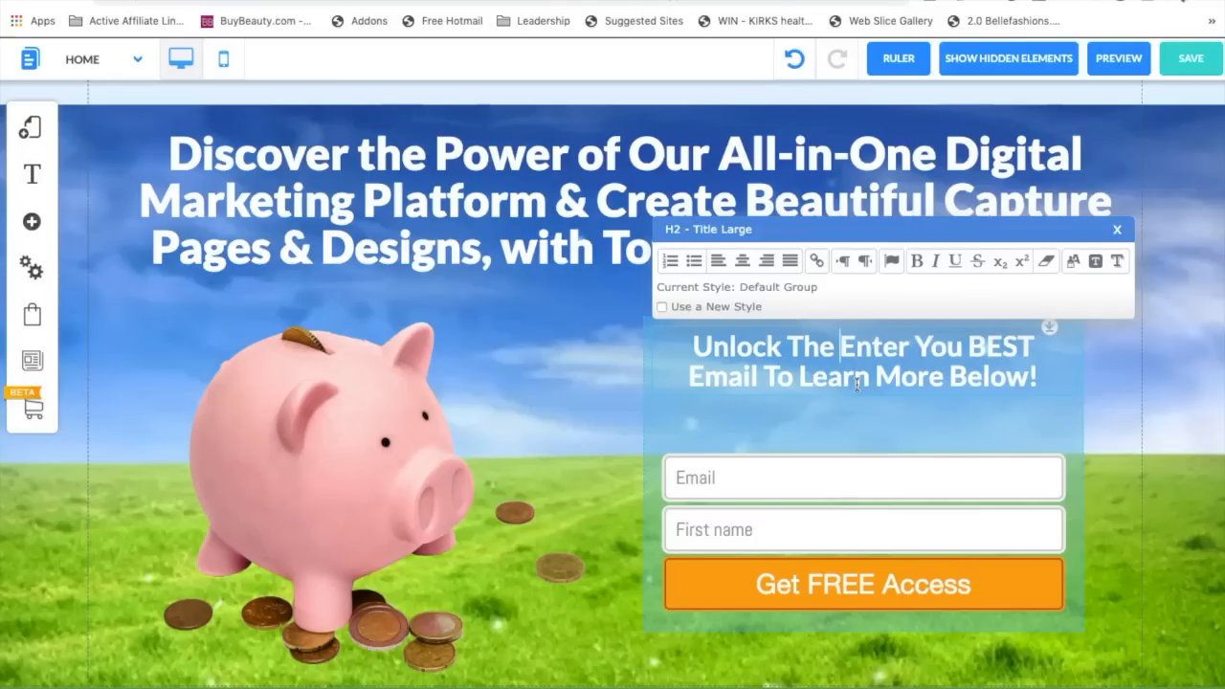
type("ec")
key("BackSpace")
key("BackSpace")
type("Secrets To")
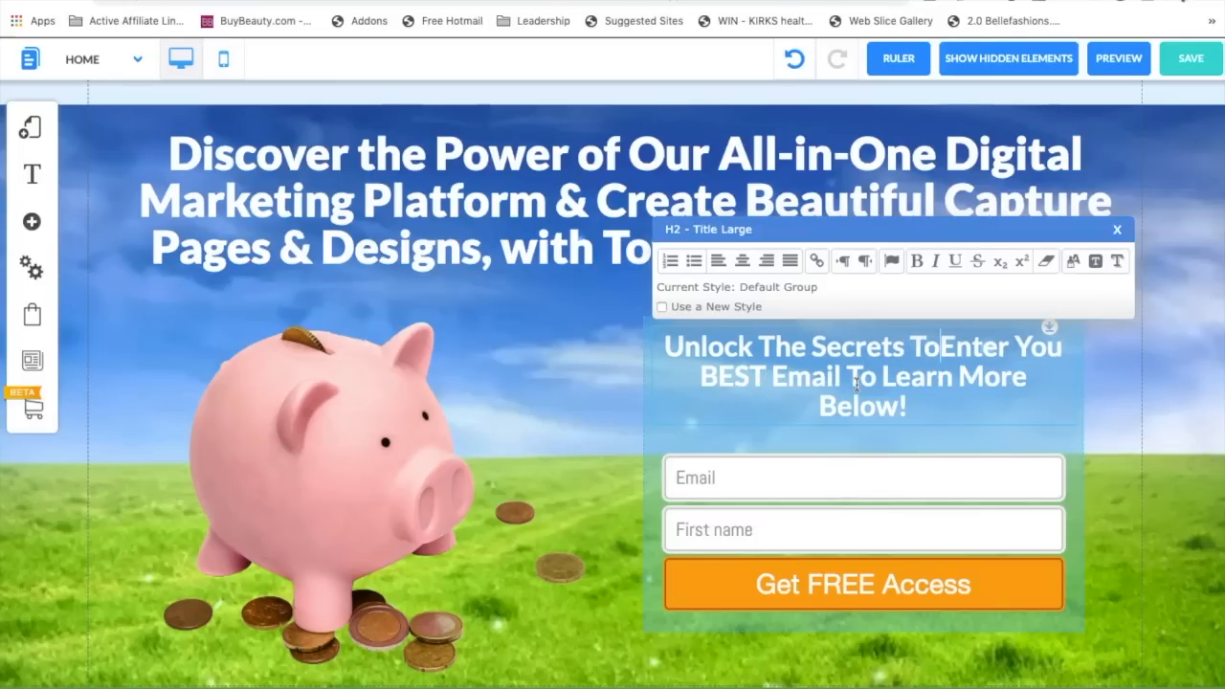
type(" Higher Pro")
type("fits")
type(" & More Money i")
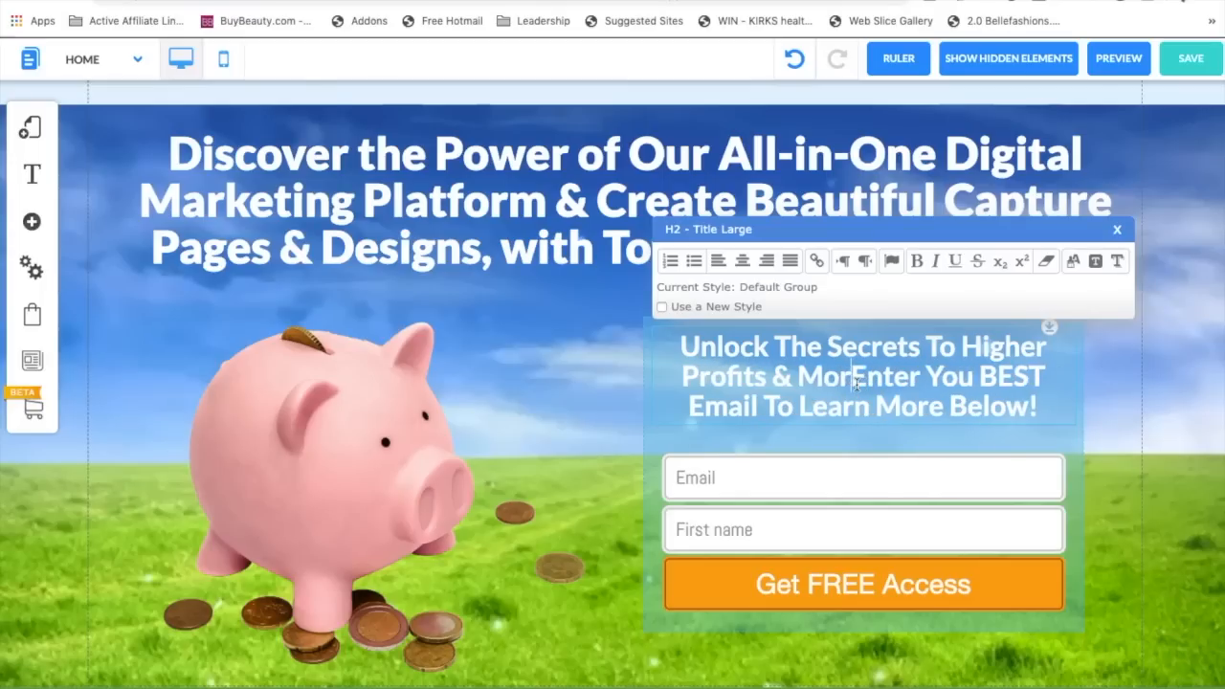
type("n Your Pocke")
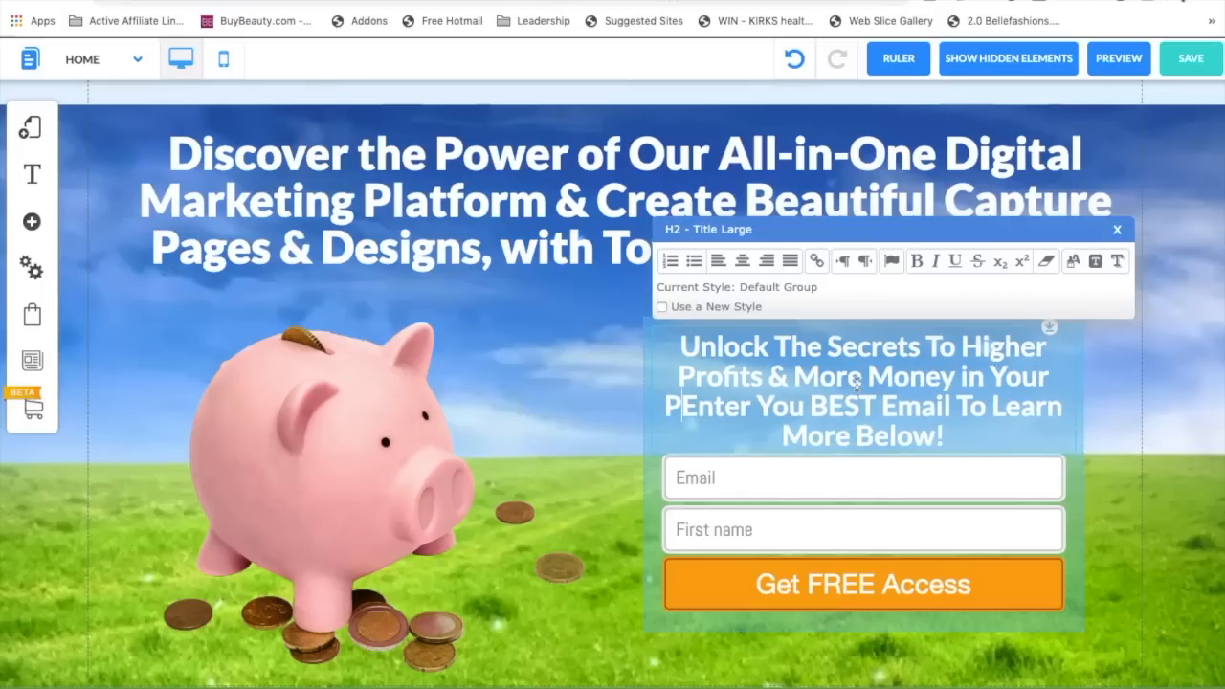
type("t with our To")
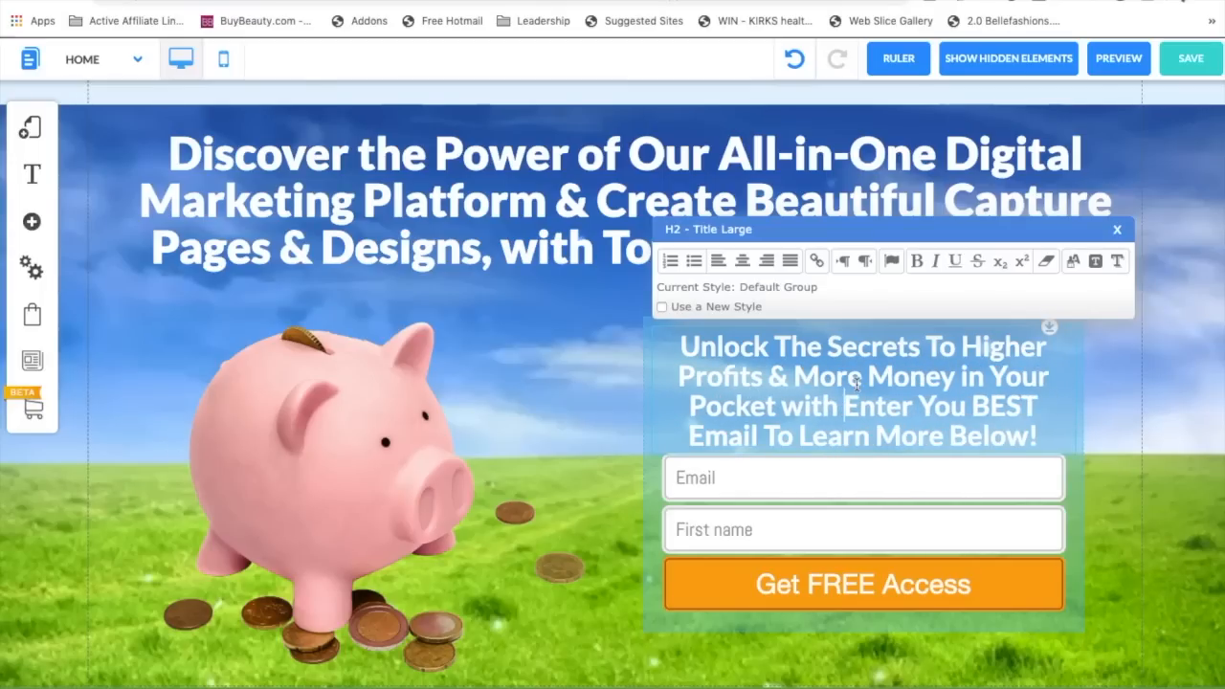
type("ols")
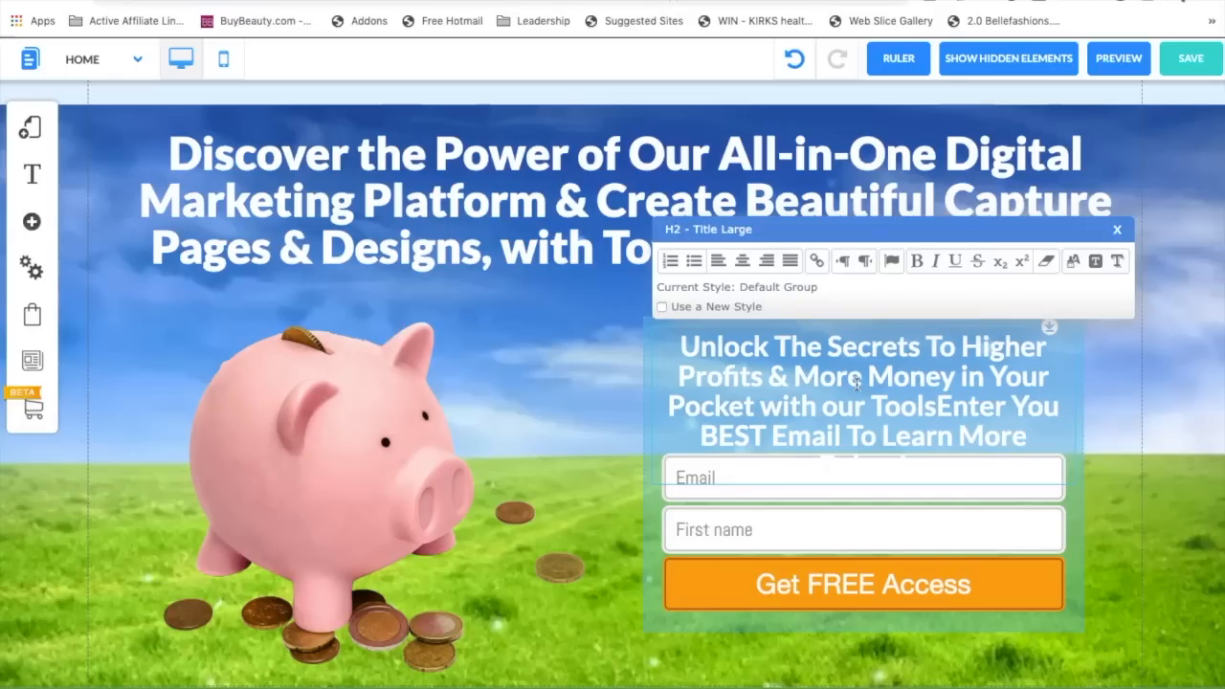
type("!")
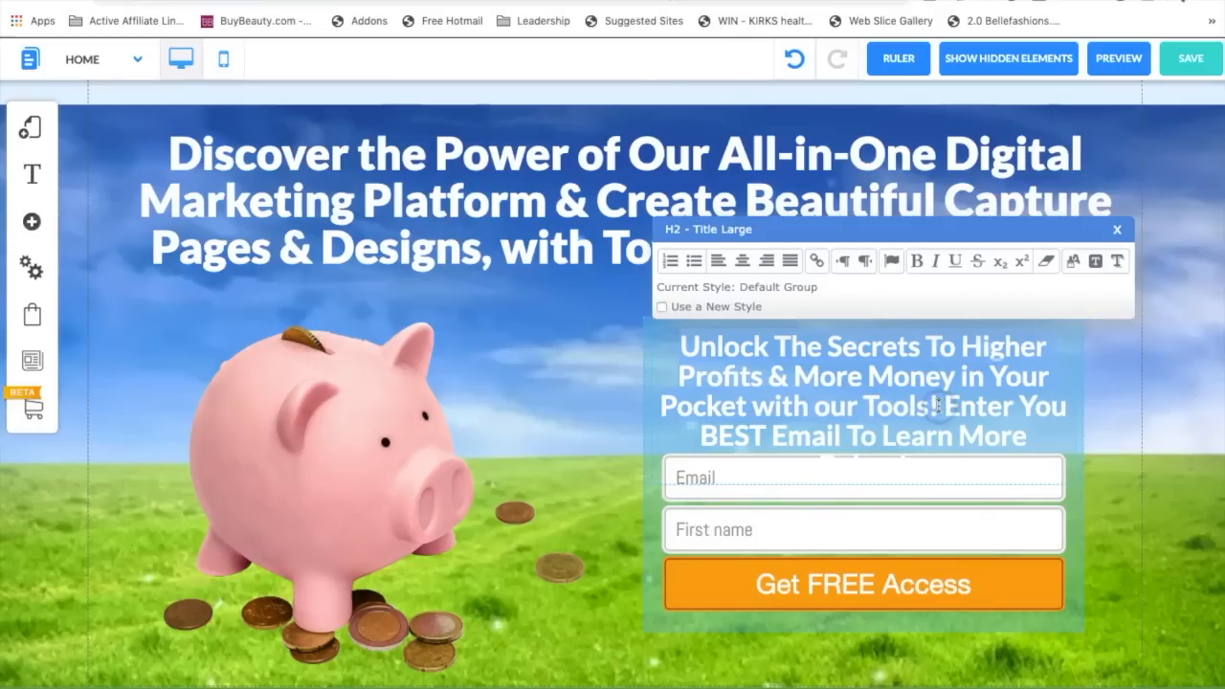
key("BackSpace")
left_click(1156, 400)
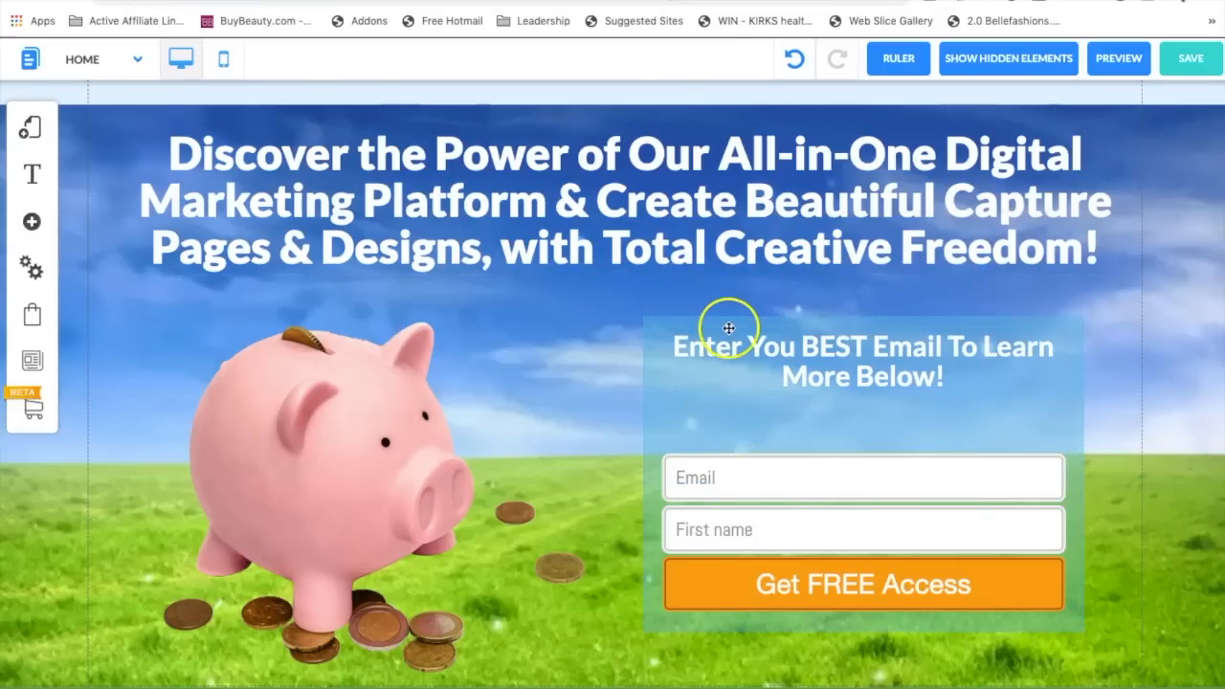
- Move the opt-in box and piggy bank image down, and add a Body L paragraph beneath the headline
left_click_drag(1058, 315, 1061, 390)
left_click_drag(555, 314, 551, 392)
left_click(31, 221)
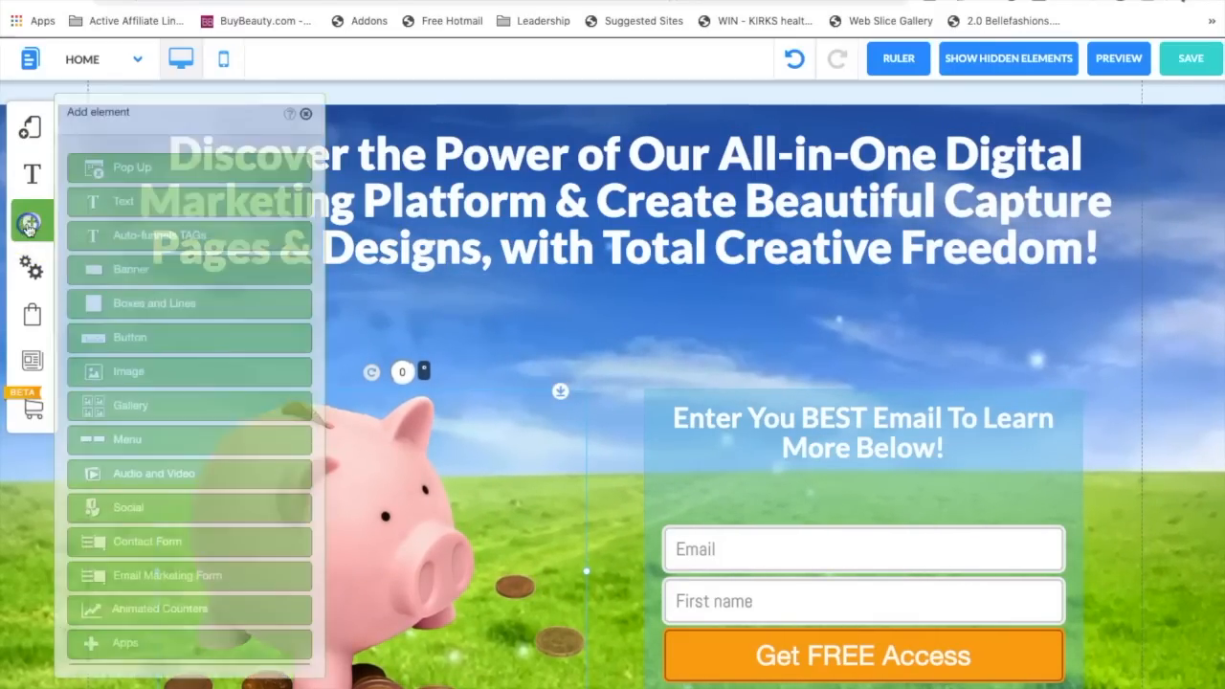
left_click(167, 204)
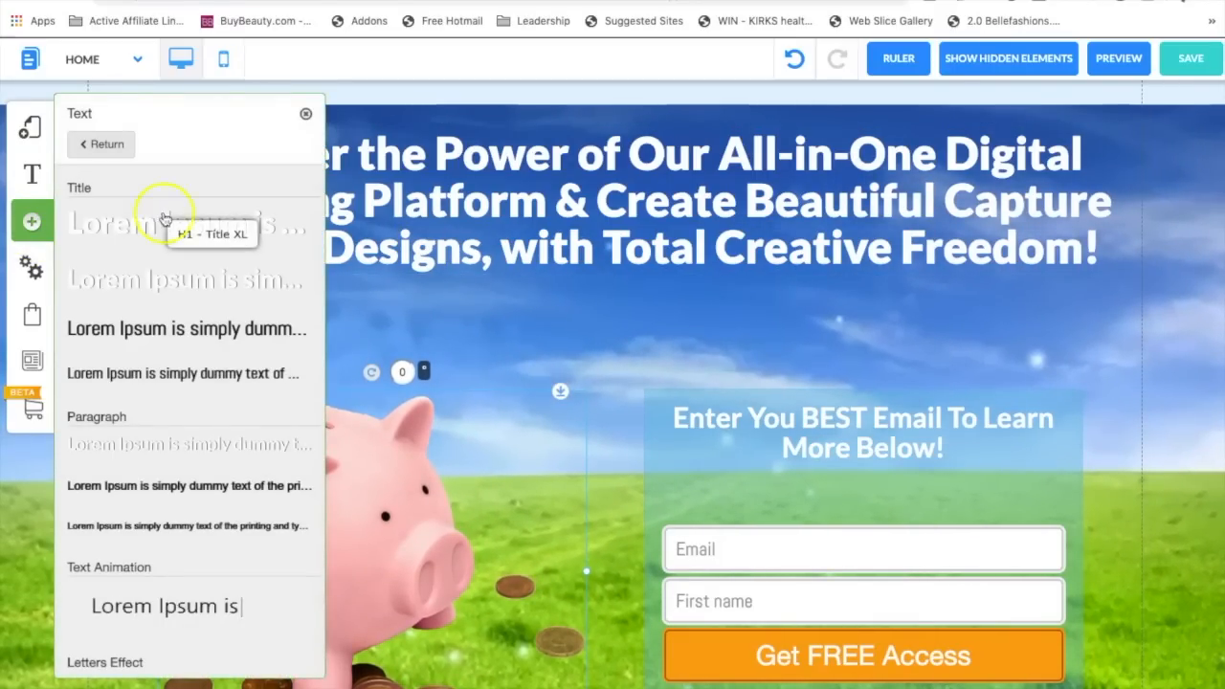
left_click(169, 442)
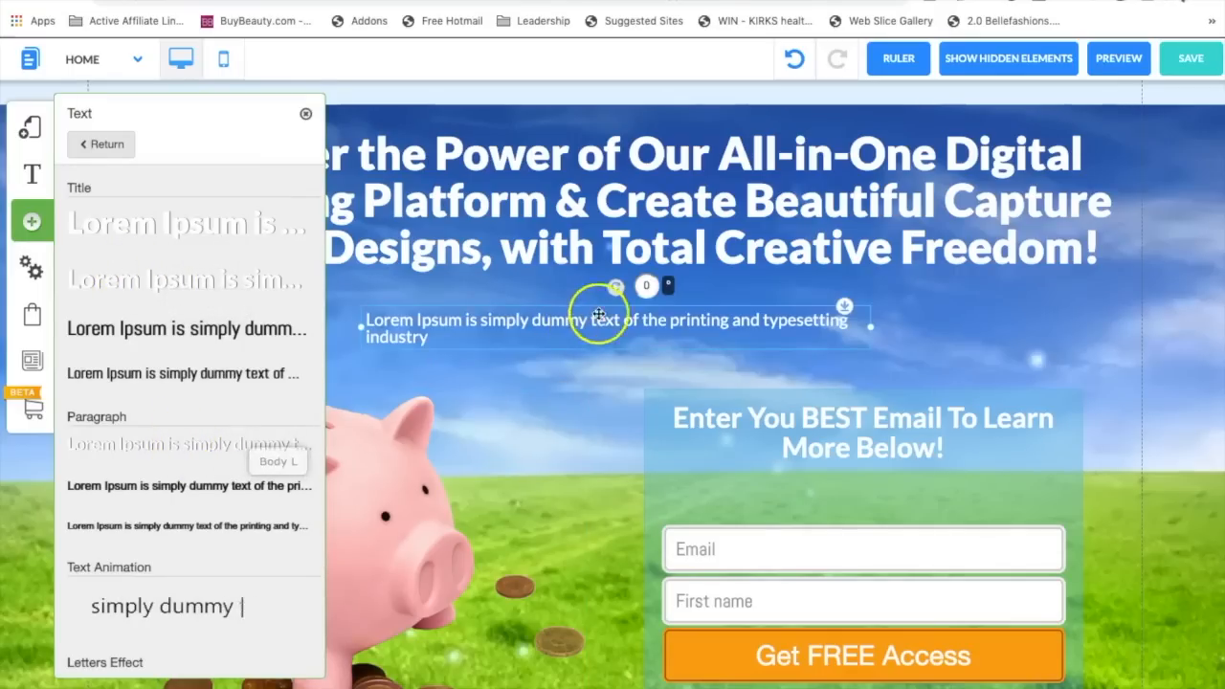
left_click(959, 320)
- Replace the paragraph's placeholder text with "Unlock The Secrets To Higher Profits & More Money in Your Pocket with our Tools!"
double_click(542, 315)
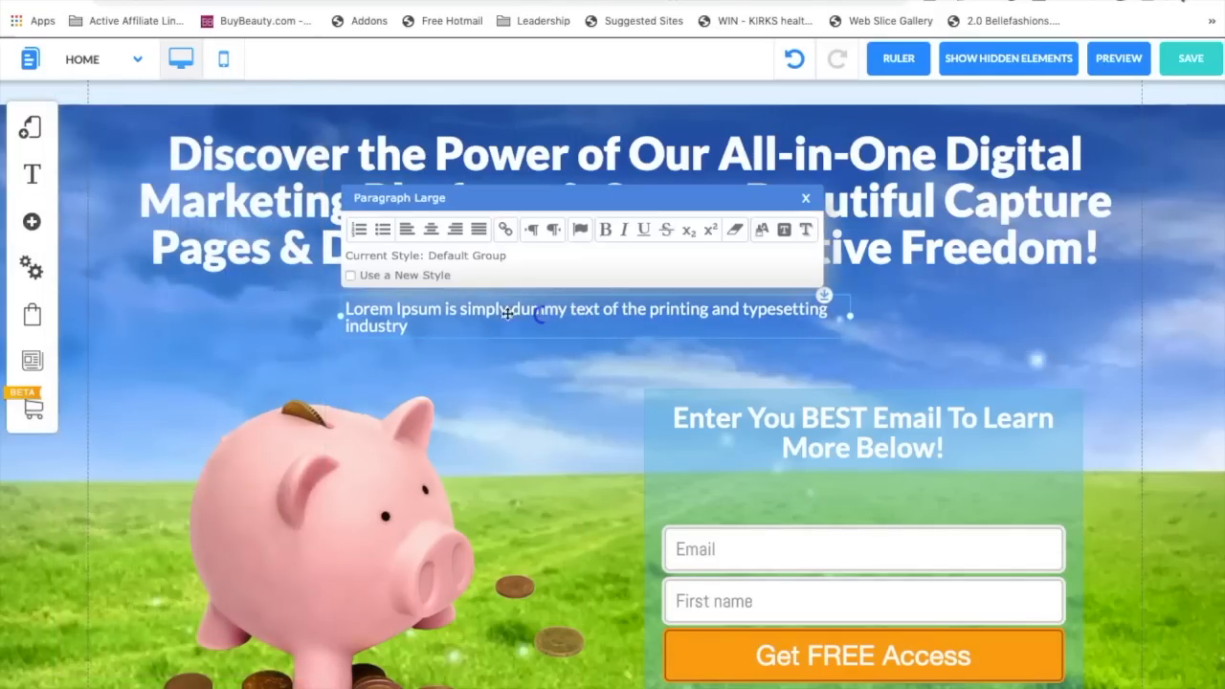
left_click_drag(423, 327, 346, 310)
type("Unlock The Secrets To Higher Profits & More Money in Your Pocket with our Tools!")
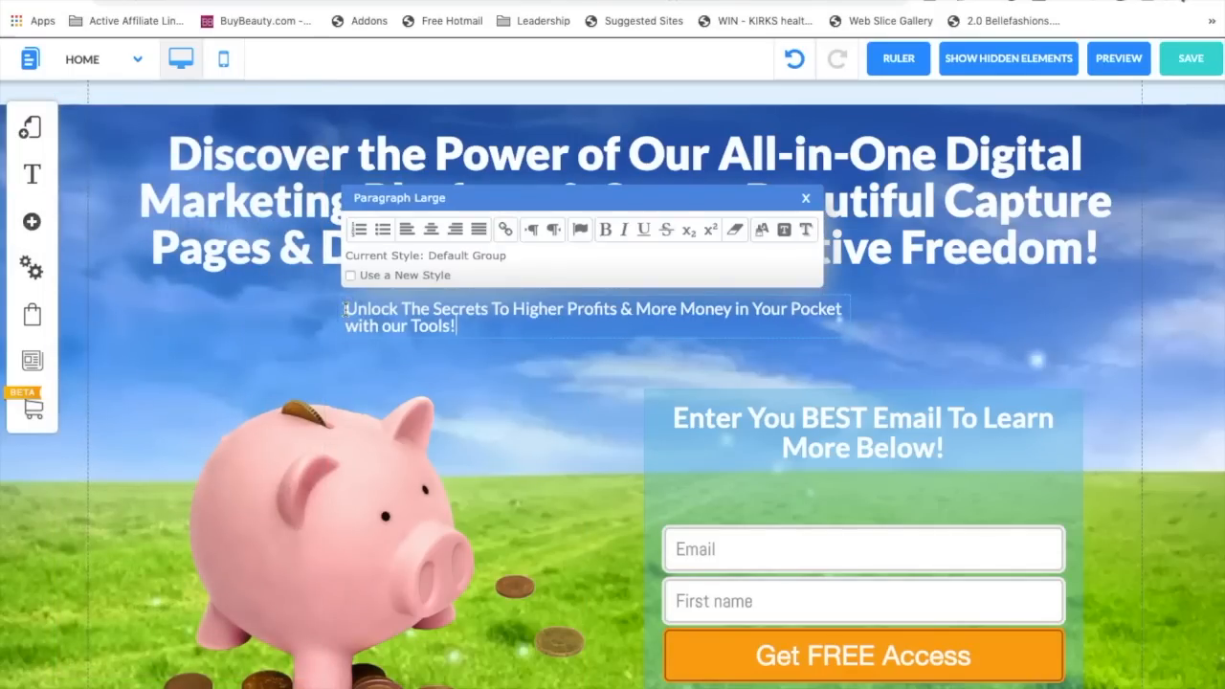
- Widen the new paragraph to fit on one line, place it just under the headline, and centre its text
left_click(793, 328)
left_click_drag(793, 328, 944, 307)
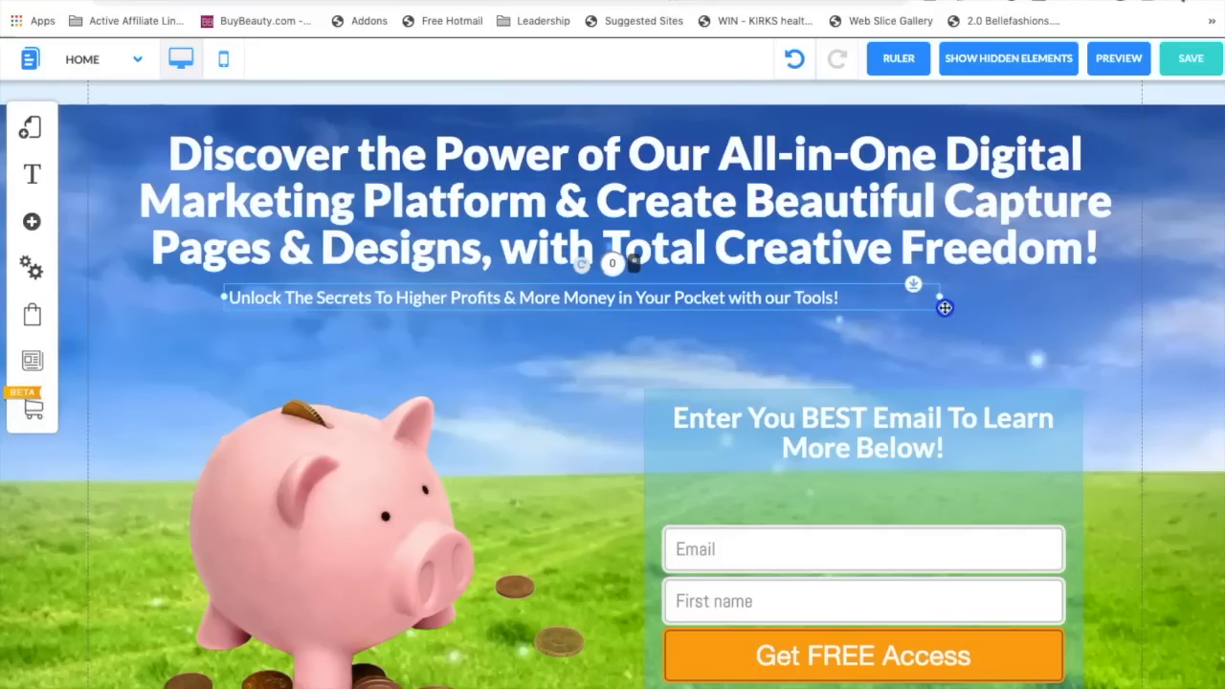
double_click(732, 298)
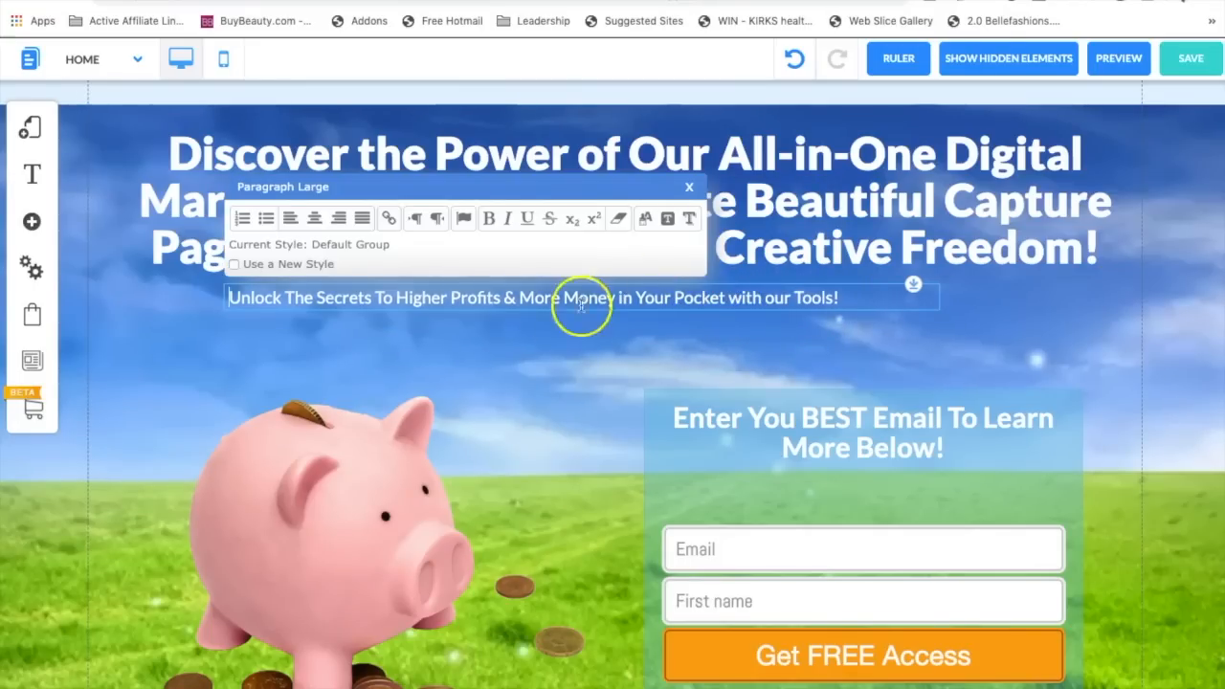
left_click(314, 218)
left_click(800, 347)
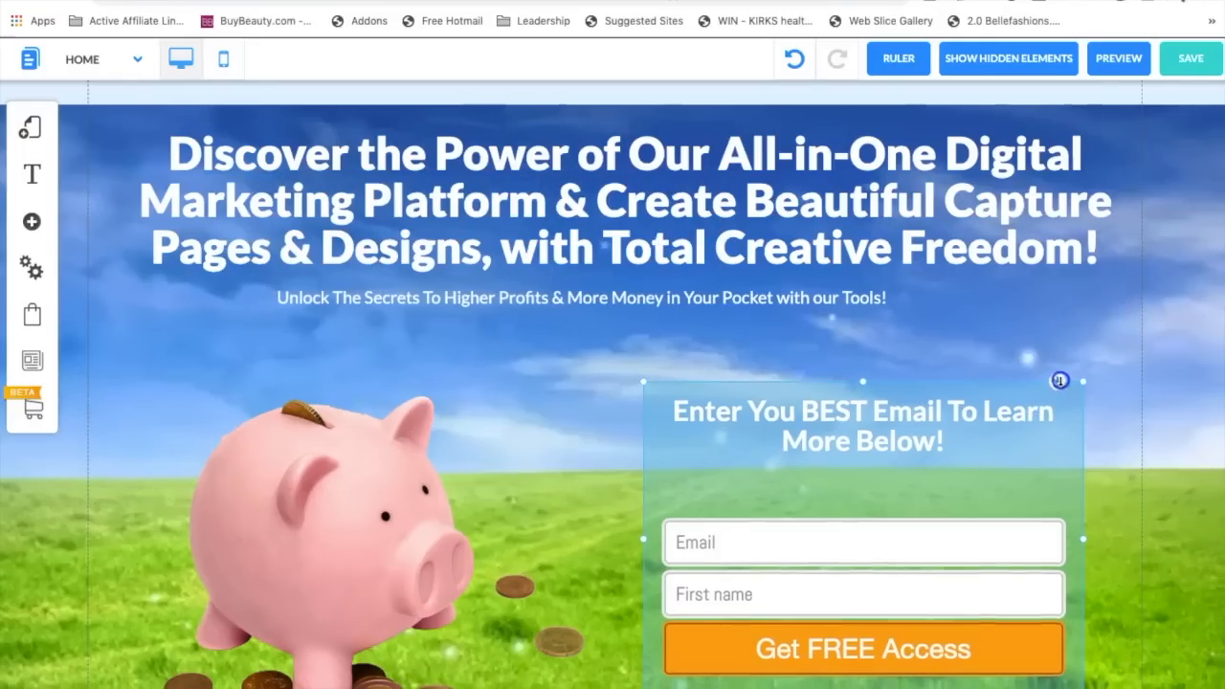
- Move the opt-in box and the piggy bank image up, closer to the subheadline
left_click_drag(1061, 387, 1058, 351)
left_click(298, 469)
left_click_drag(545, 393, 549, 353)
- Enlarge the piggy bank image slightly and reposition it below the subheadline, beside the opt-in box
scroll(550, 353, "down", 3)
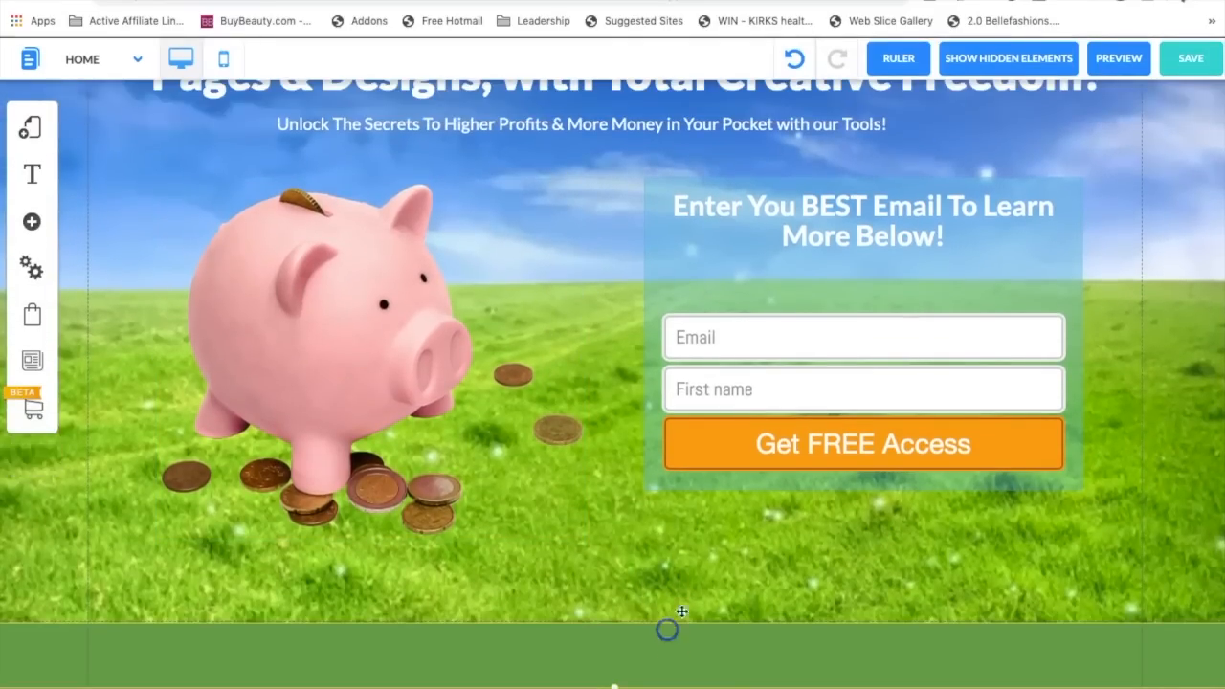
scroll(720, 585, "up", 2)
left_click(374, 485)
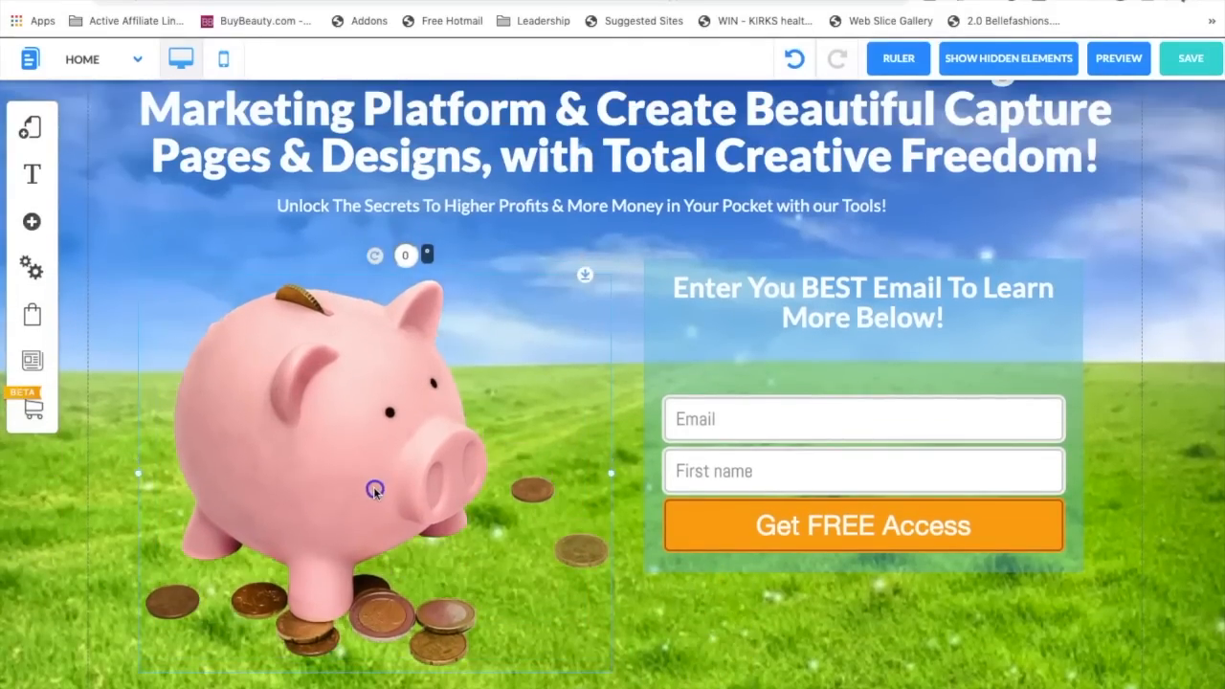
left_click_drag(373, 472, 361, 458)
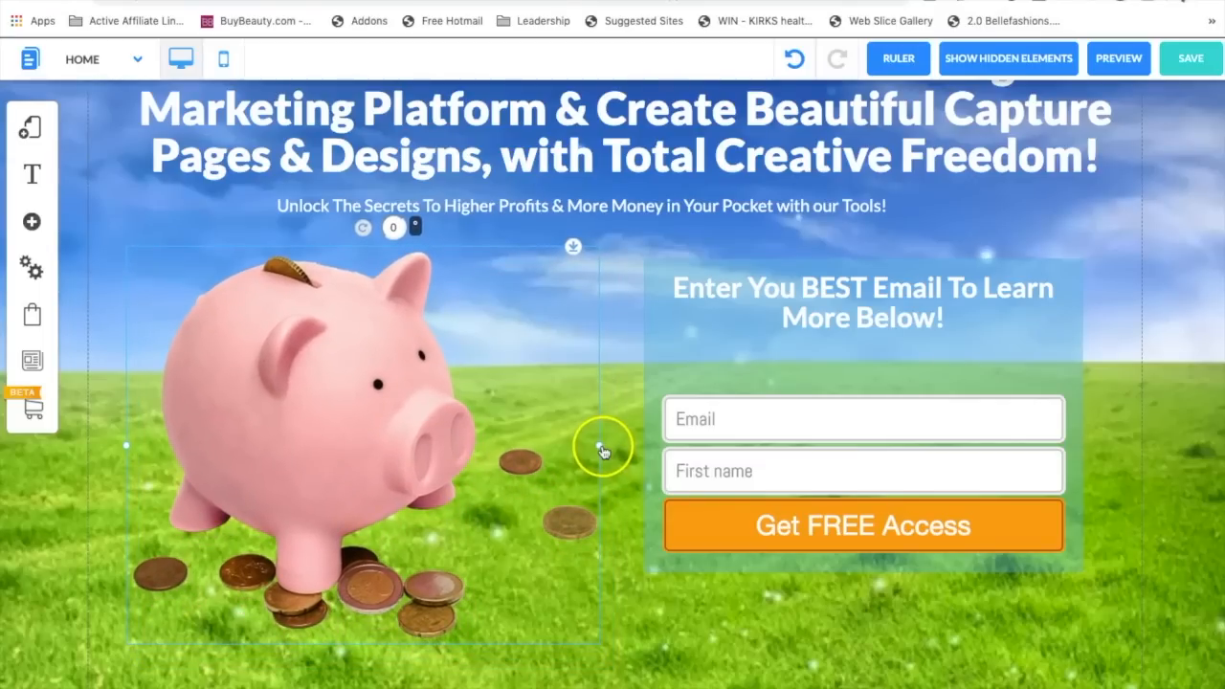
left_click_drag(610, 446, 612, 447)
left_click_drag(391, 459, 392, 465)
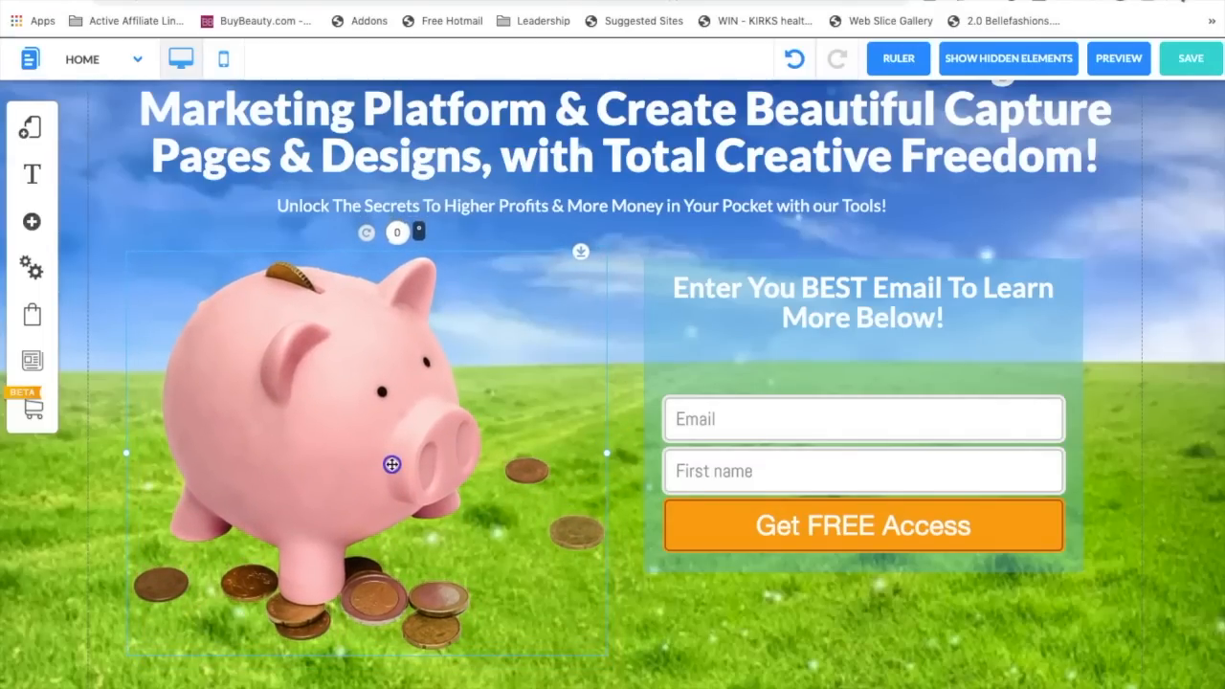
- Lower the opt-in box with its title and form so it sits about midway alongside the piggy bank
left_click(1071, 377)
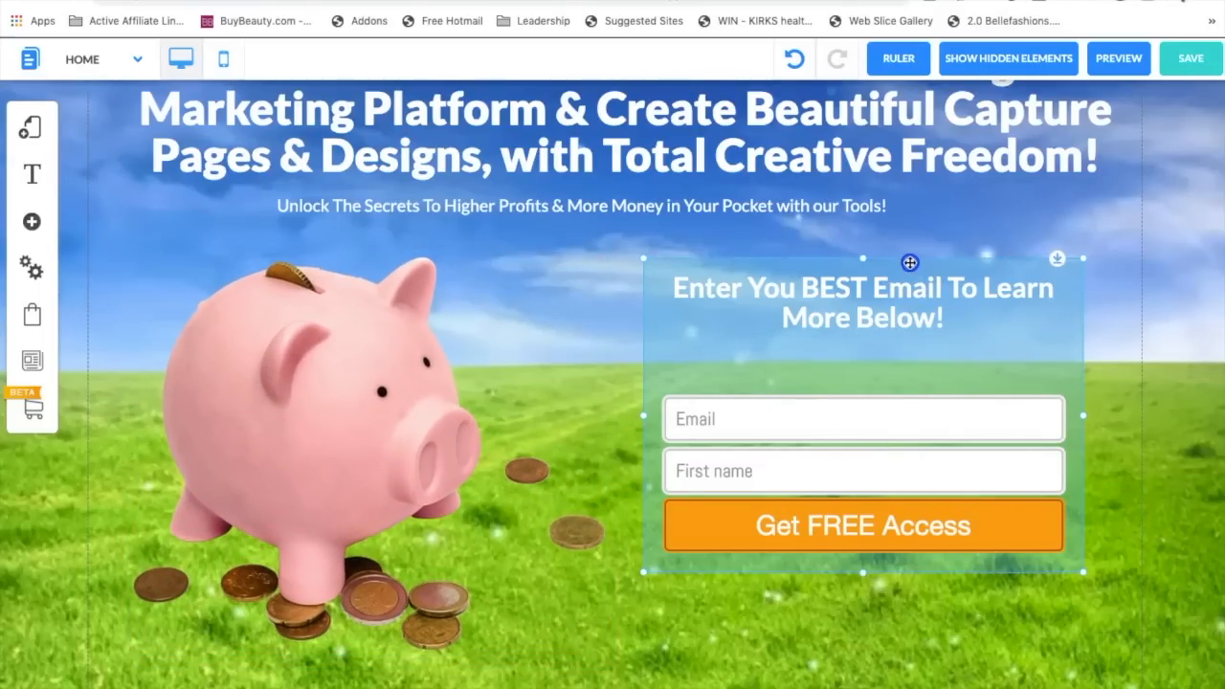
left_click_drag(1058, 260, 976, 293)
left_click(1134, 333)
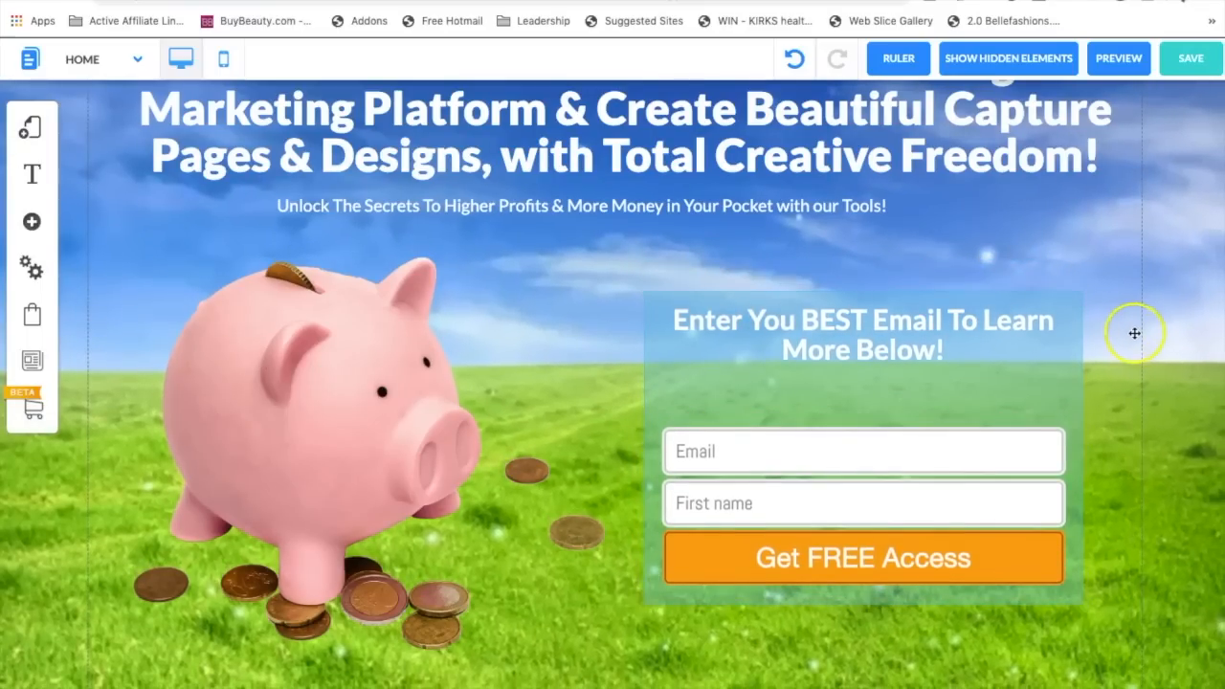
- Save the changes to the default layout and the Home page, and dismiss the alert
left_click(1191, 61)
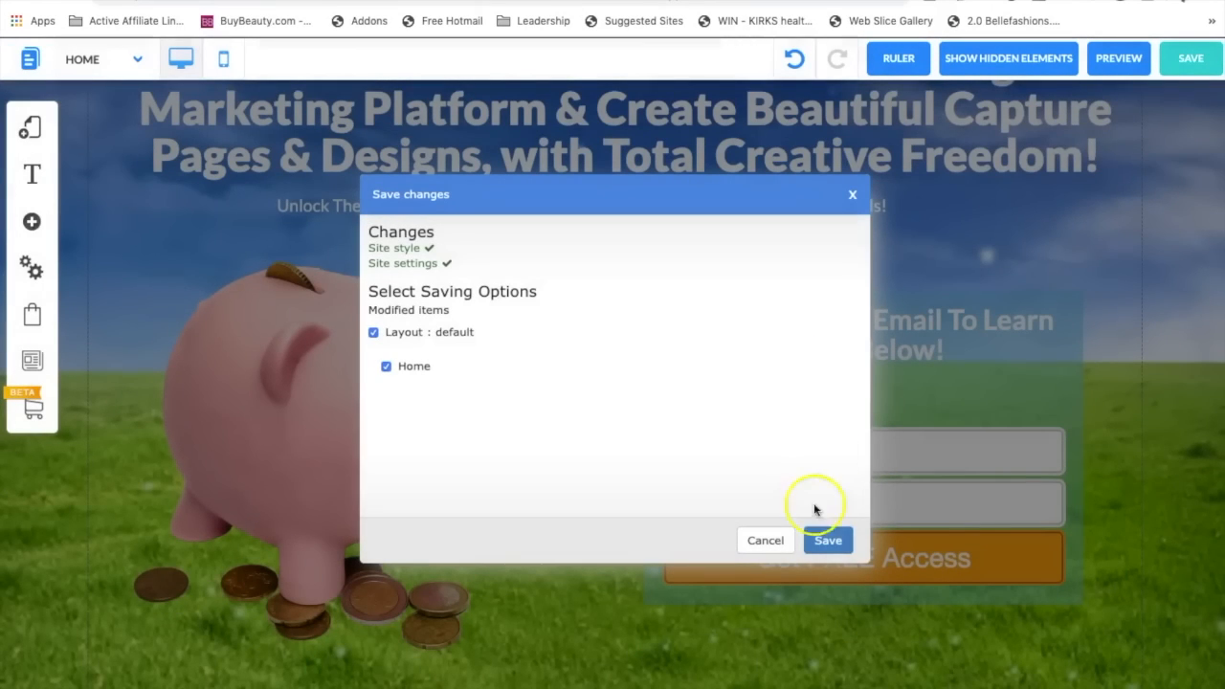
left_click(825, 538)
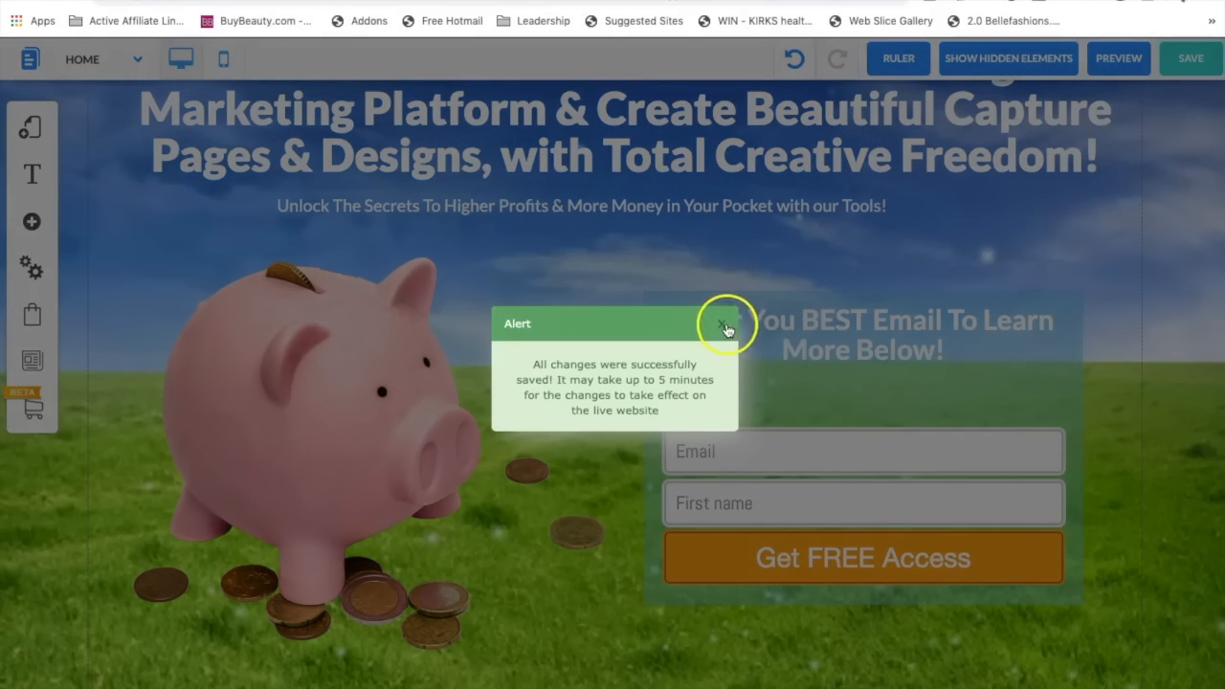
left_click(722, 323)
- In the header's appearance, keep the solid full-width style and set its background color to the light blue favorite
scroll(952, 282, "up", 1)
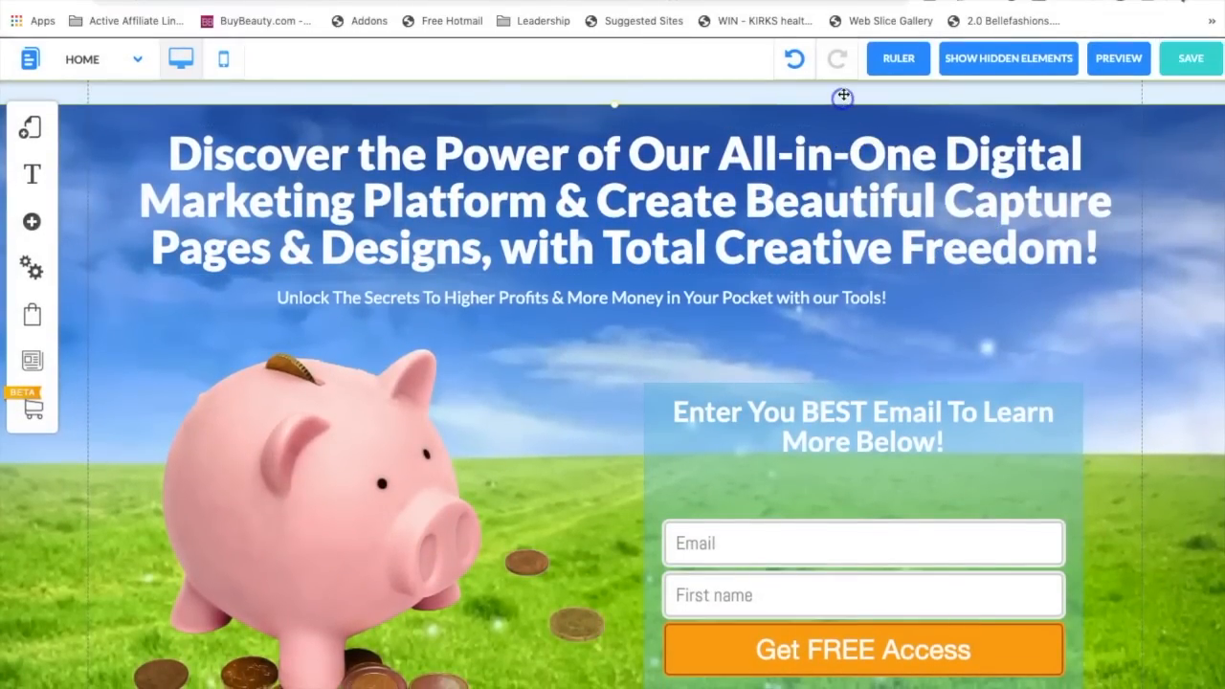
left_click(843, 94)
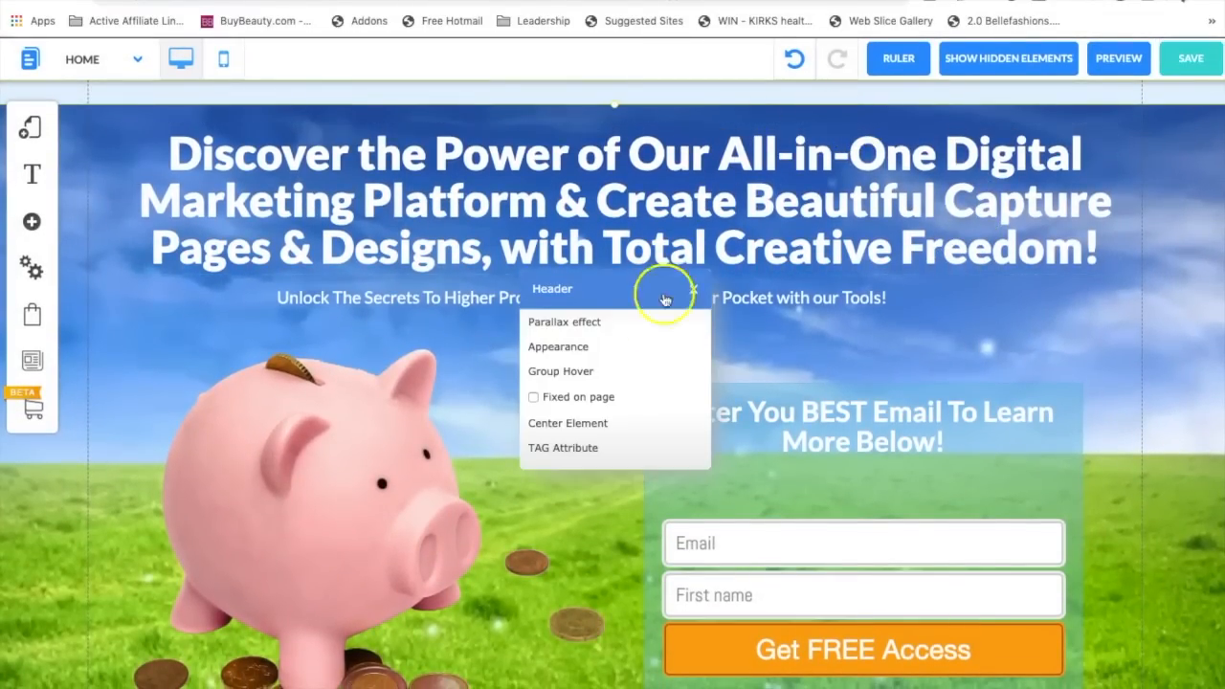
left_click(542, 348)
left_click(289, 182)
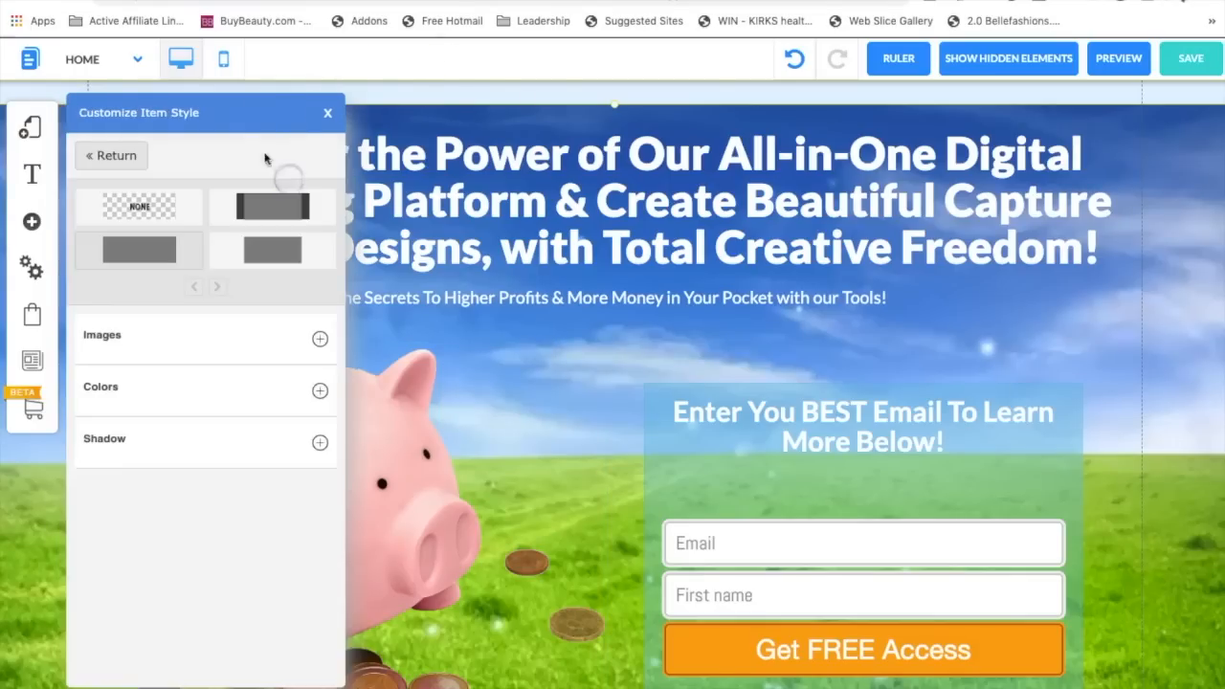
left_click(144, 260)
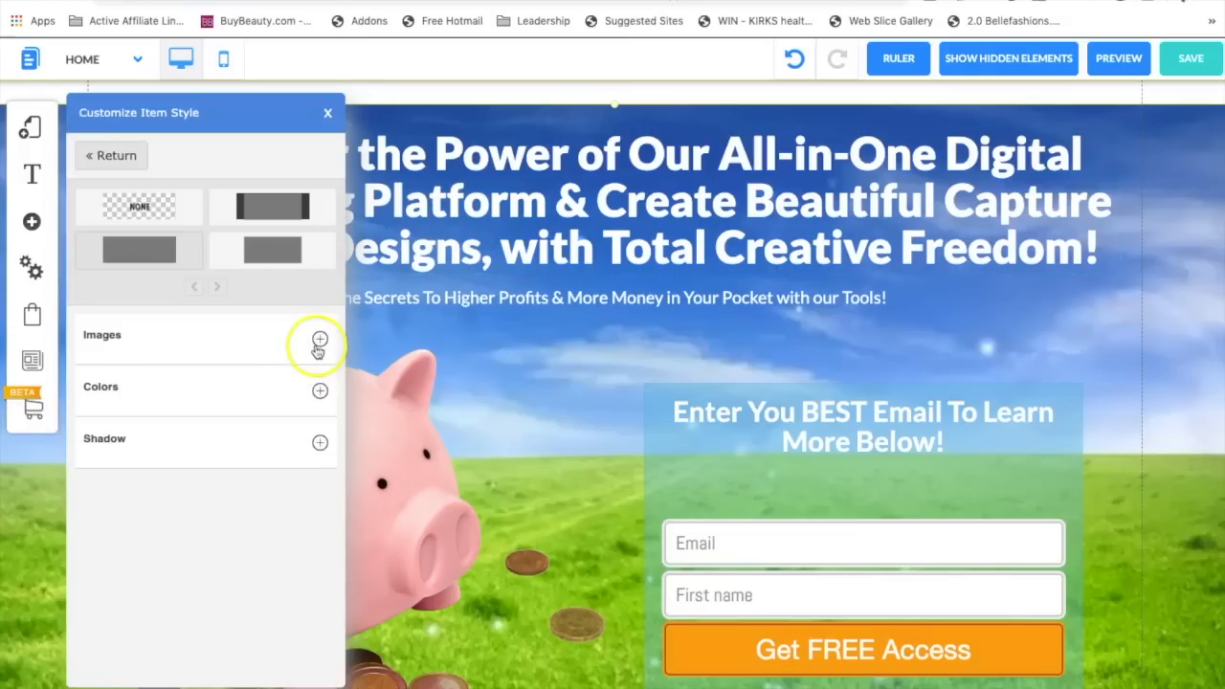
left_click(319, 391)
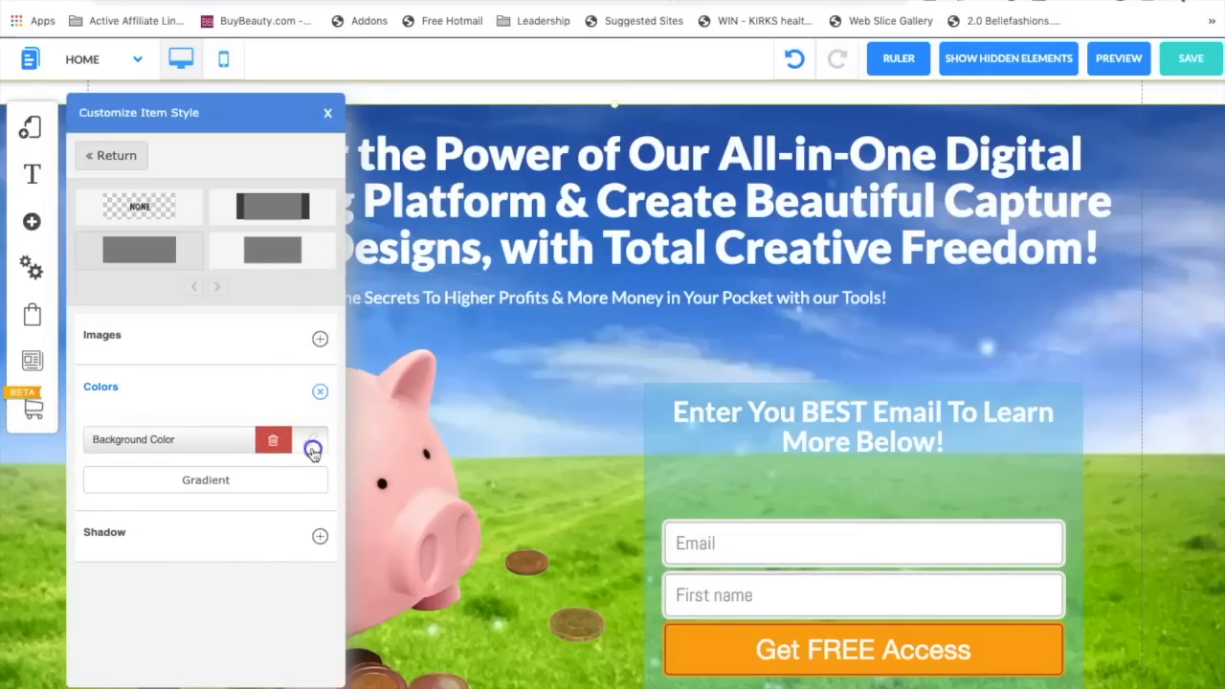
left_click(313, 450)
left_click(335, 432)
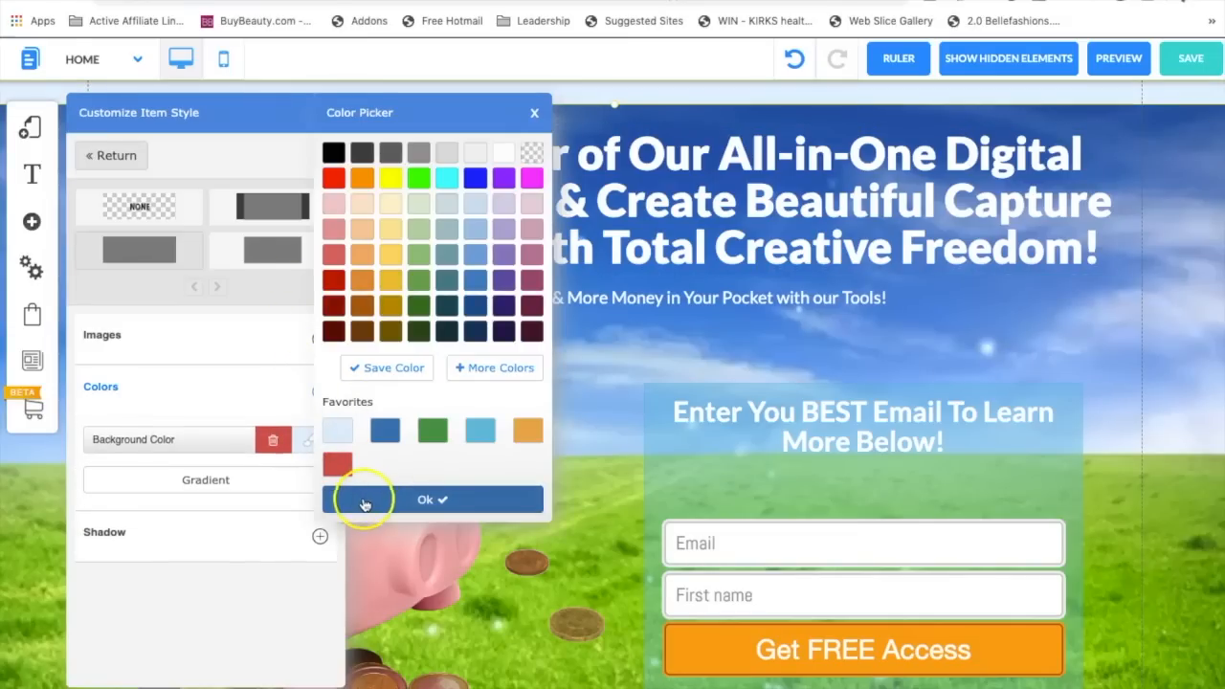
left_click(432, 498)
left_click(1172, 481)
- Save the site style and settings after the header change, and dismiss the save alert
left_click(1191, 58)
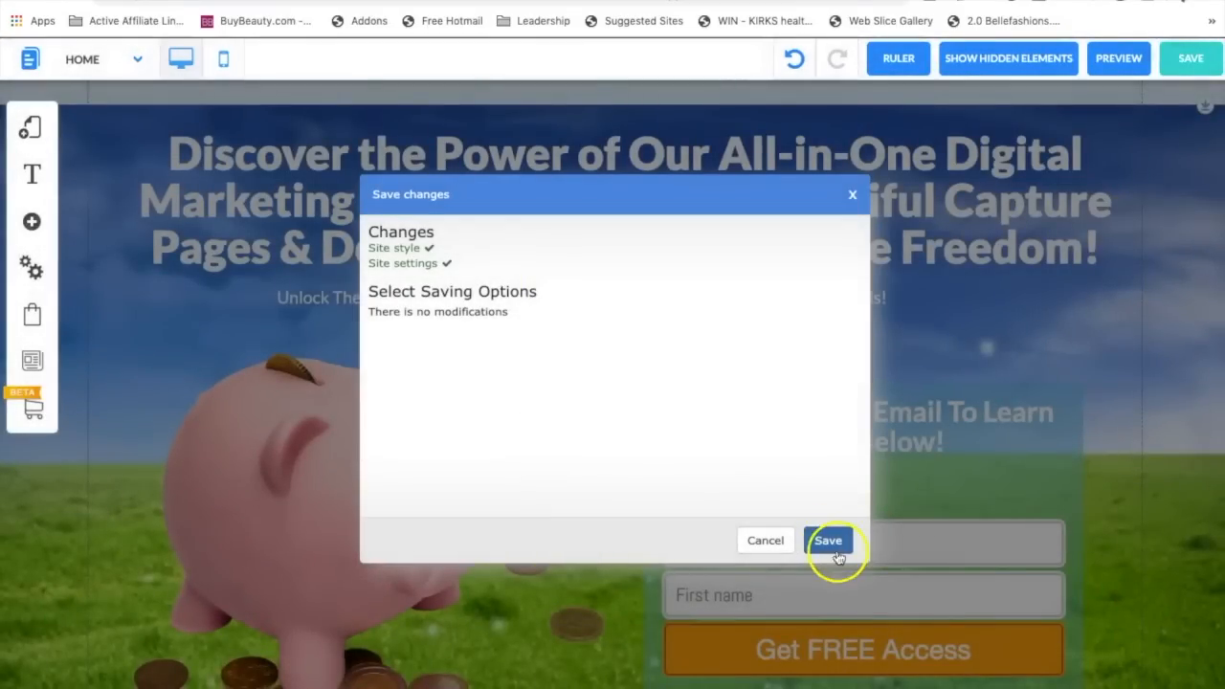
left_click(829, 541)
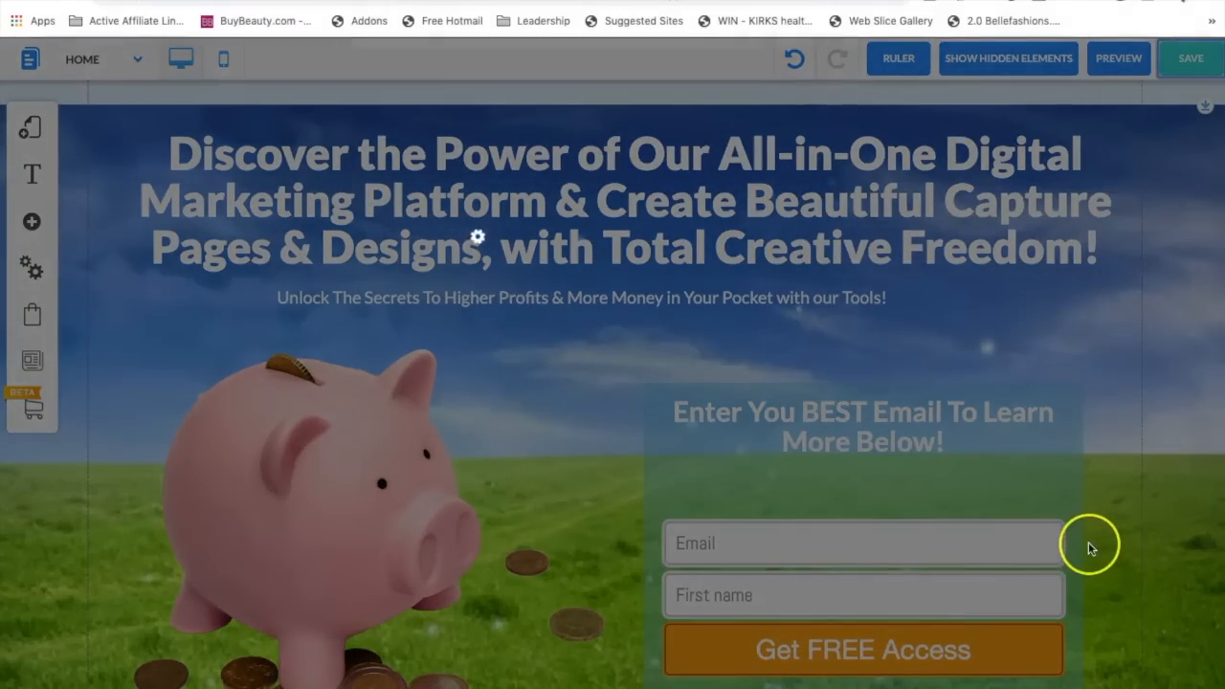
left_click(717, 328)
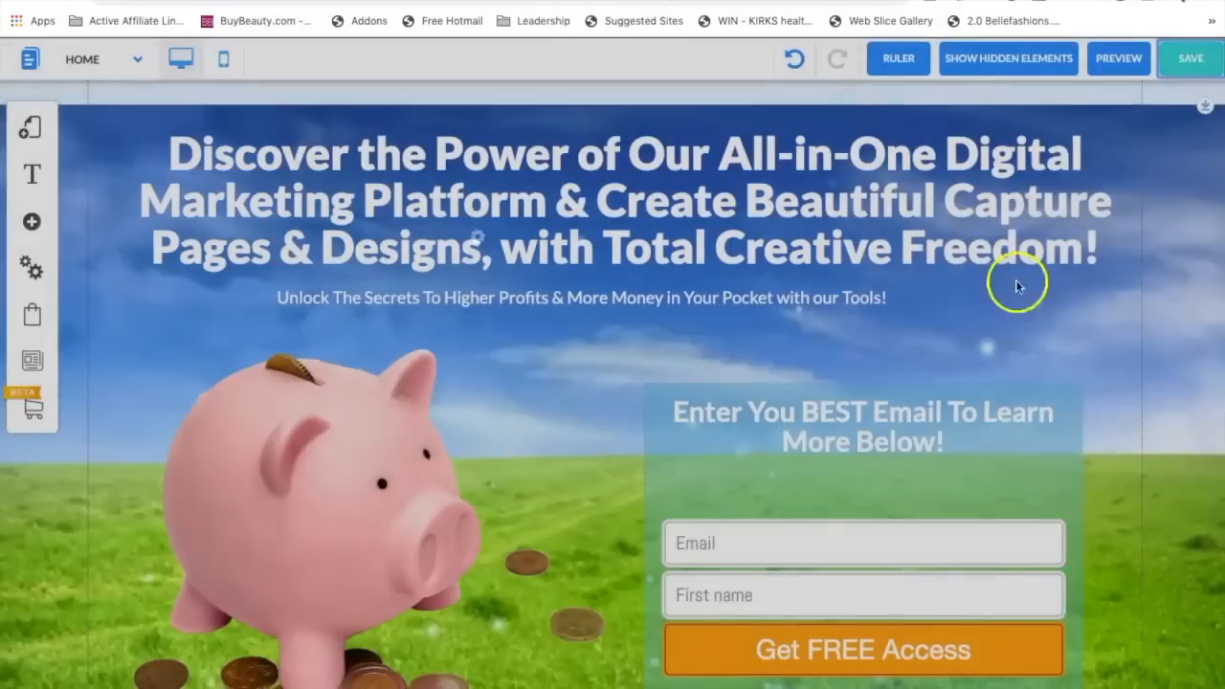
- Preview the capture page in desktop view and review it from the header and headline through the opt-in form to the footer
left_click(1112, 64)
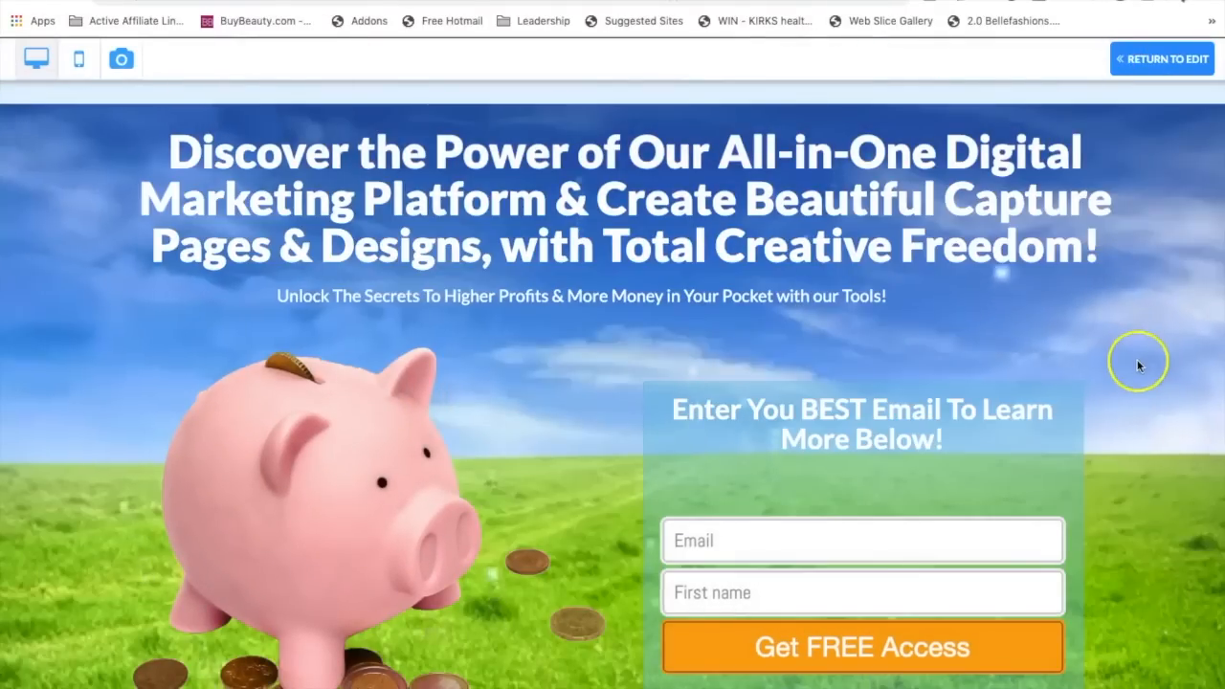
scroll(1137, 359, "down", 1)
scroll(1138, 366, "up", 2)
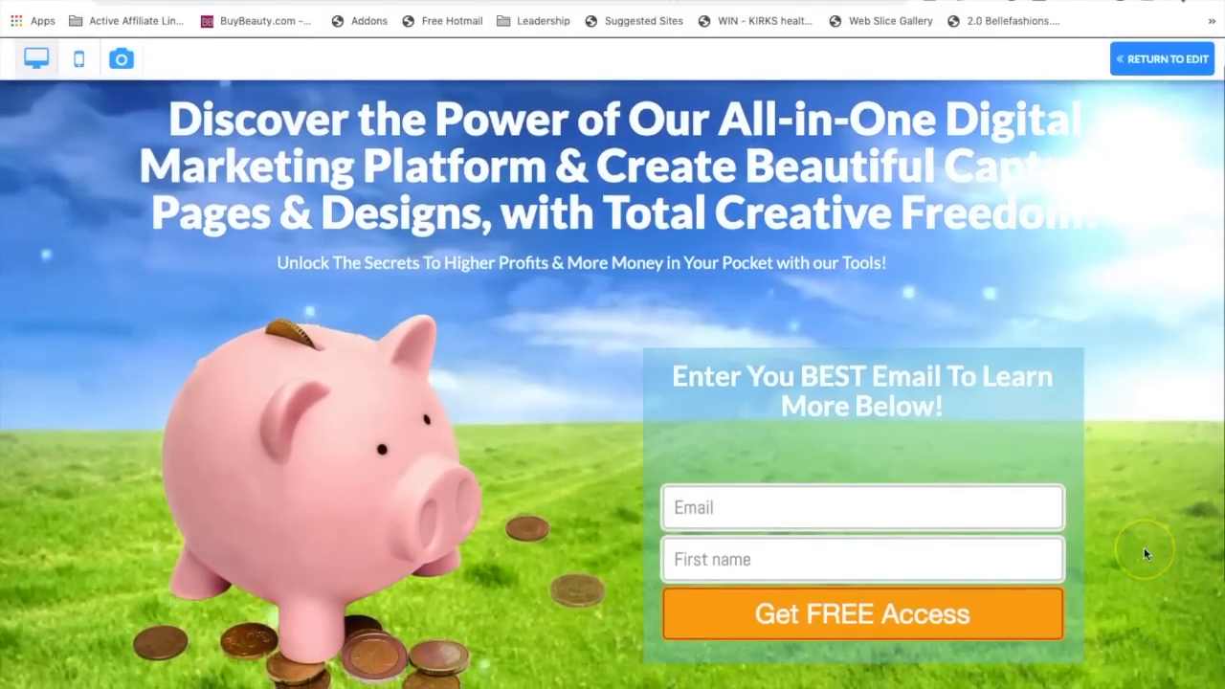
scroll(1144, 553, "down", 2)
scroll(1144, 550, "up", 2)
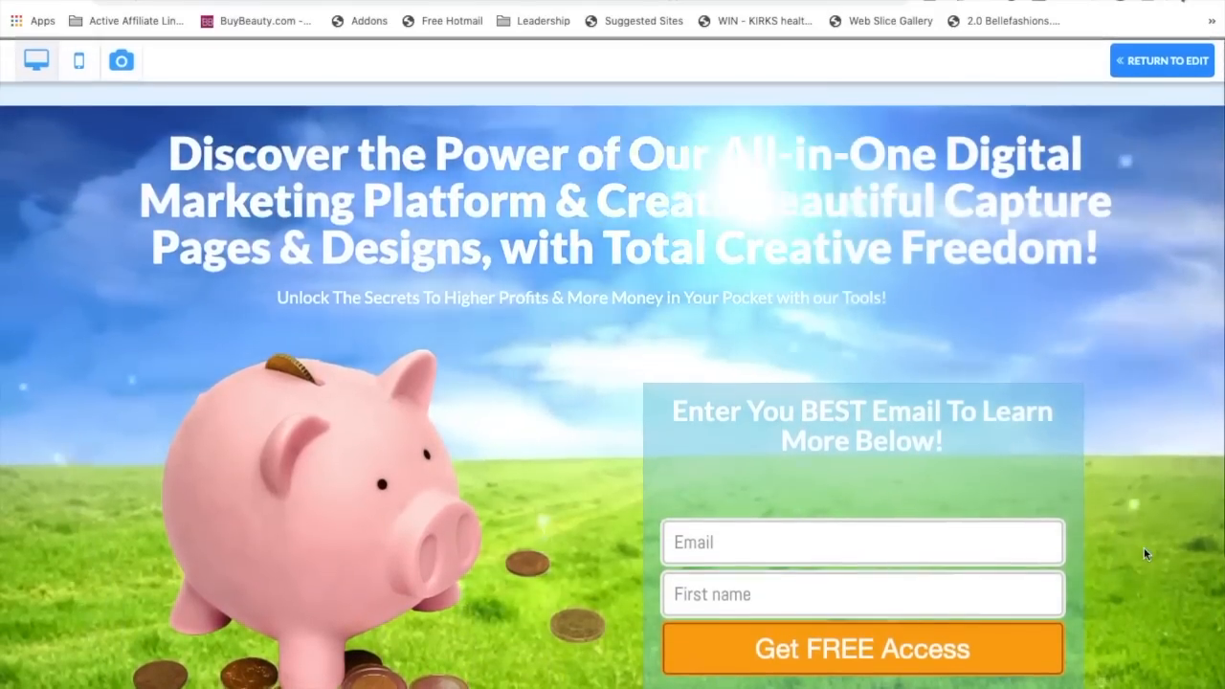
scroll(1146, 554, "down", 1)
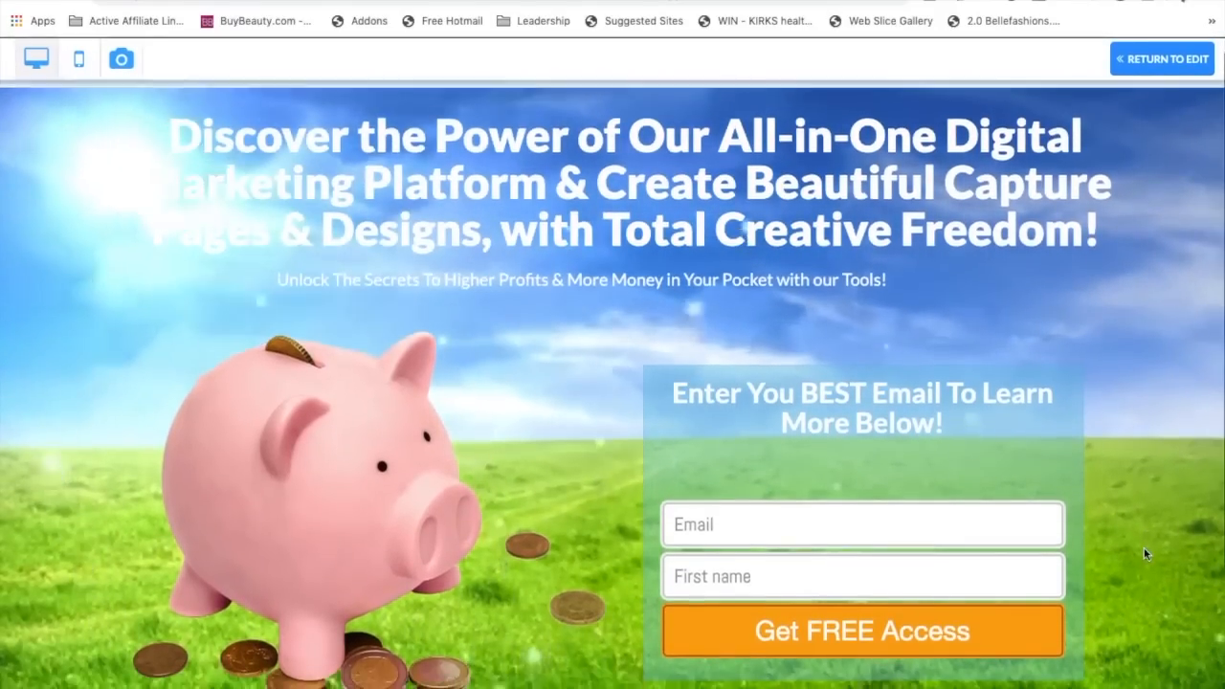
scroll(1144, 553, "down", 2)
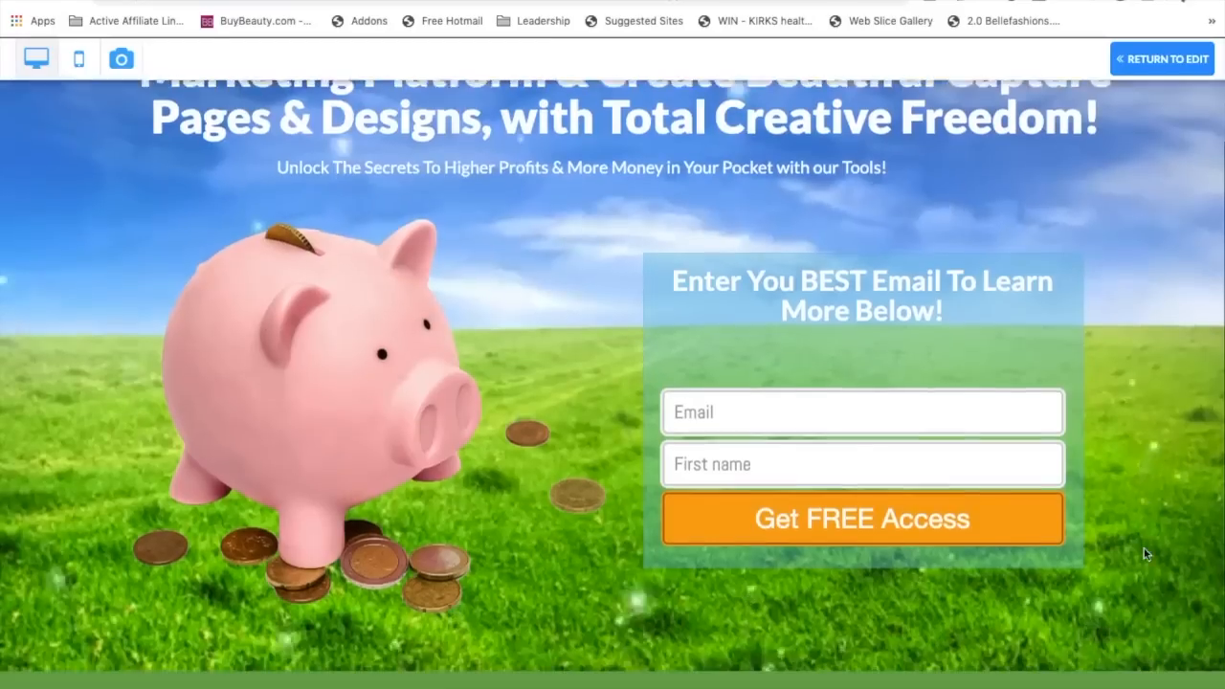
scroll(1145, 554, "up", 2)
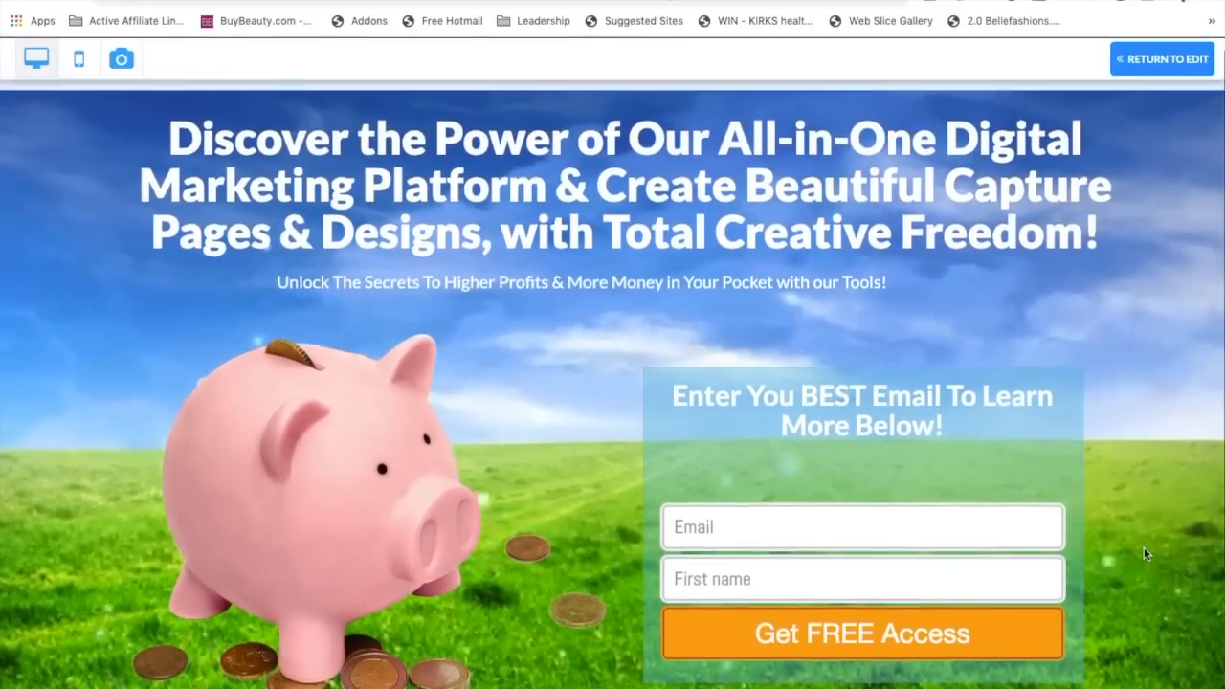
scroll(1145, 554, "down", 1)
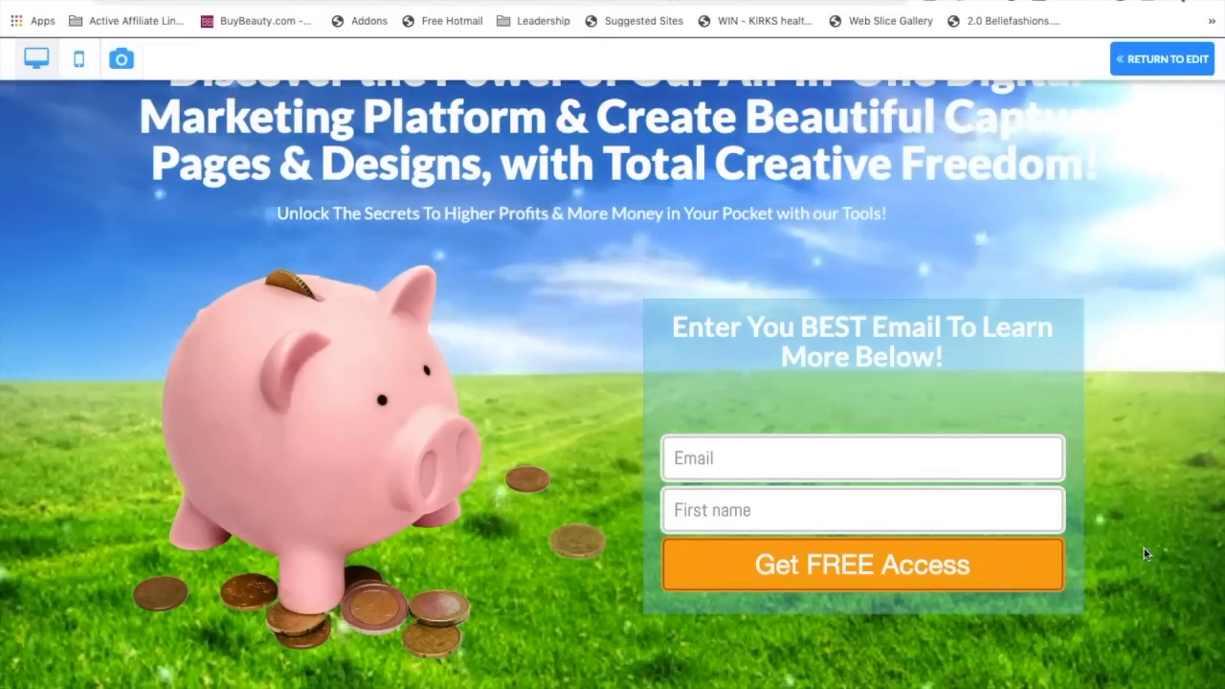
scroll(1143, 550, "up", 2)
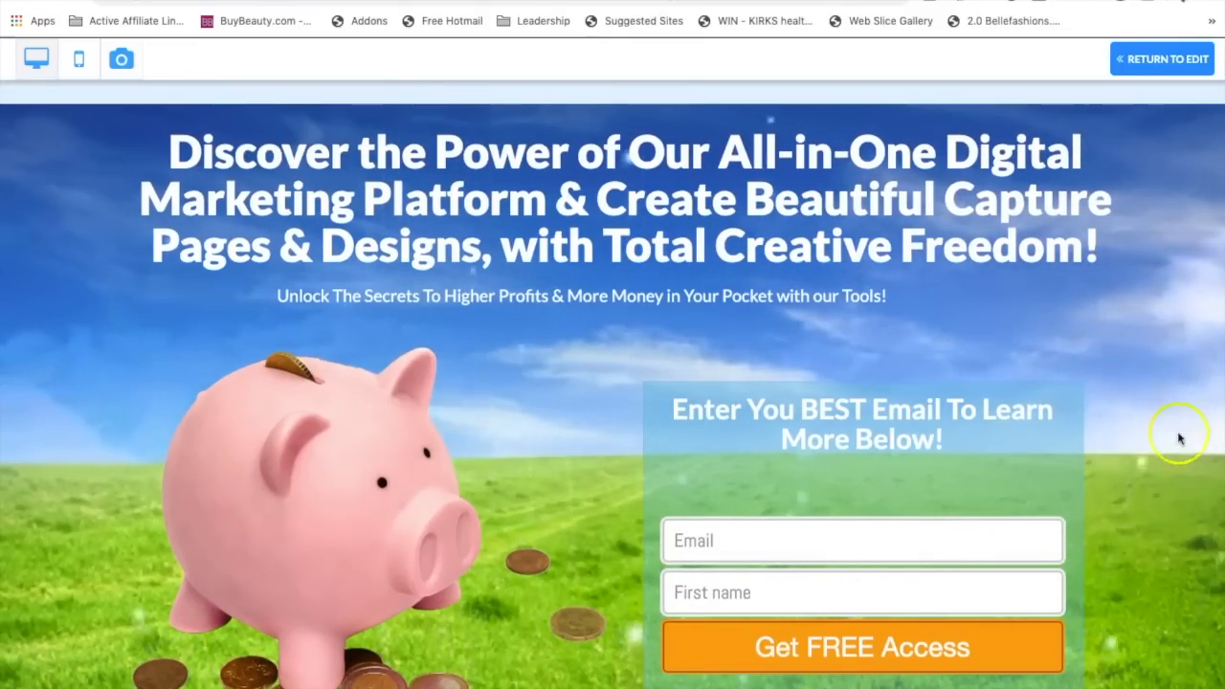
scroll(1139, 525, "down", 2)
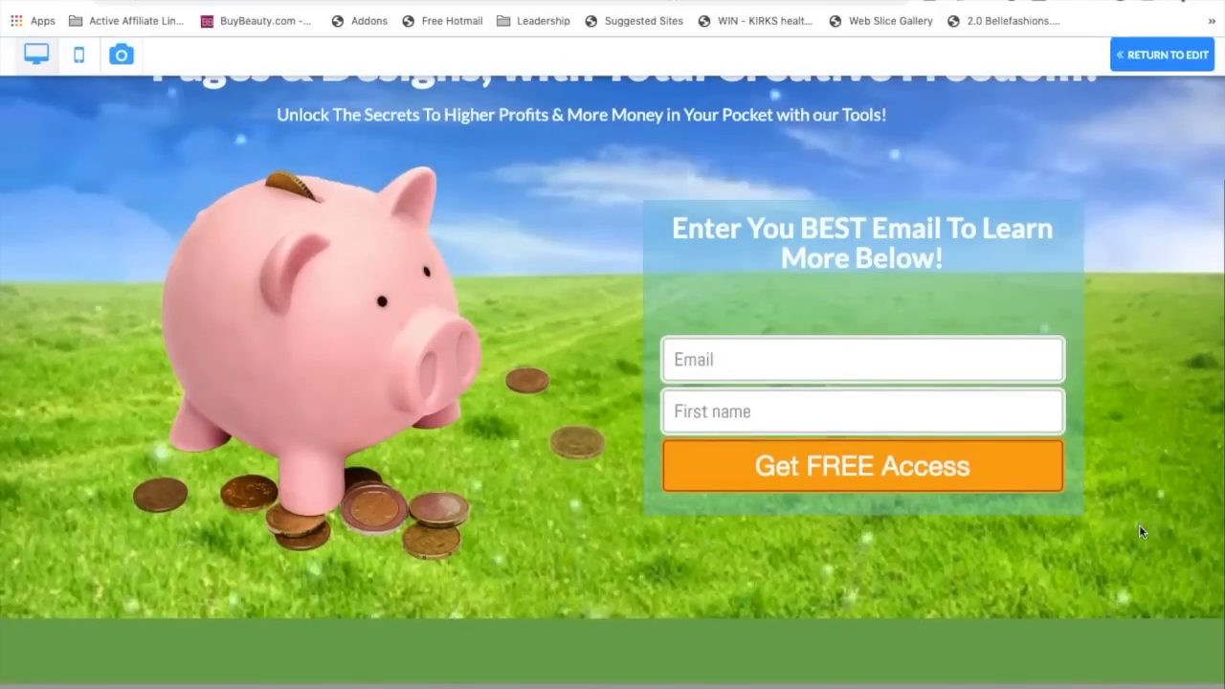
scroll(1138, 529, "up", 1)
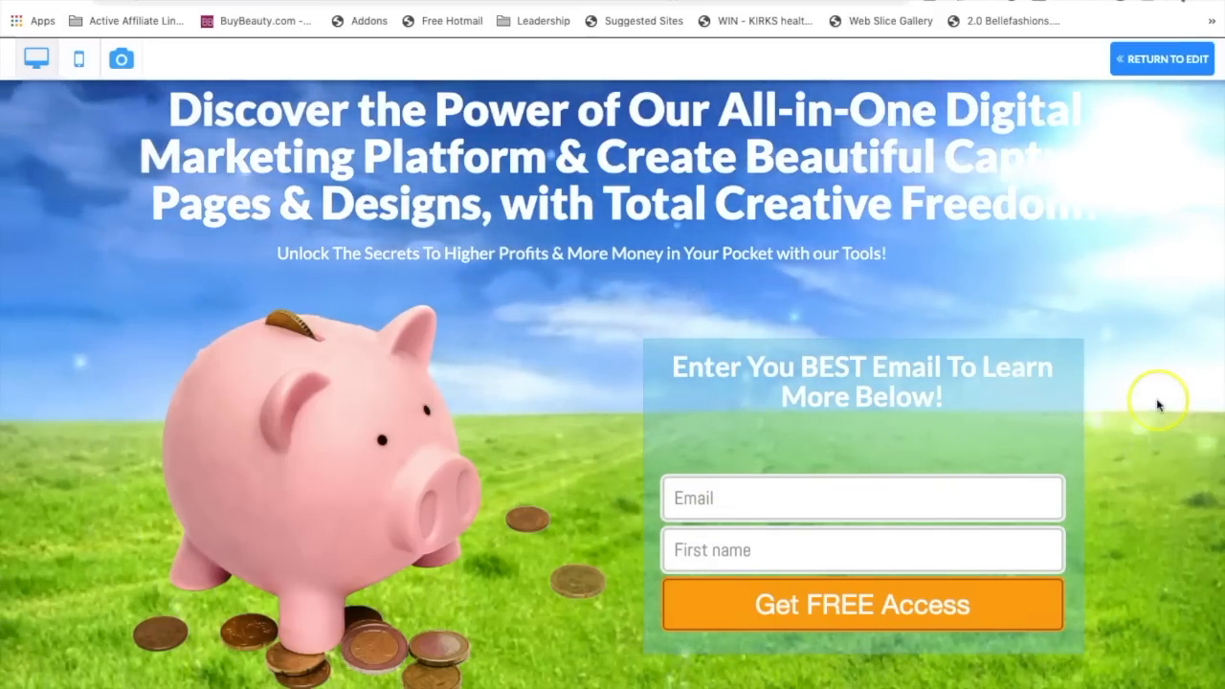
scroll(1157, 405, "down", 3)
scroll(1157, 405, "up", 5)
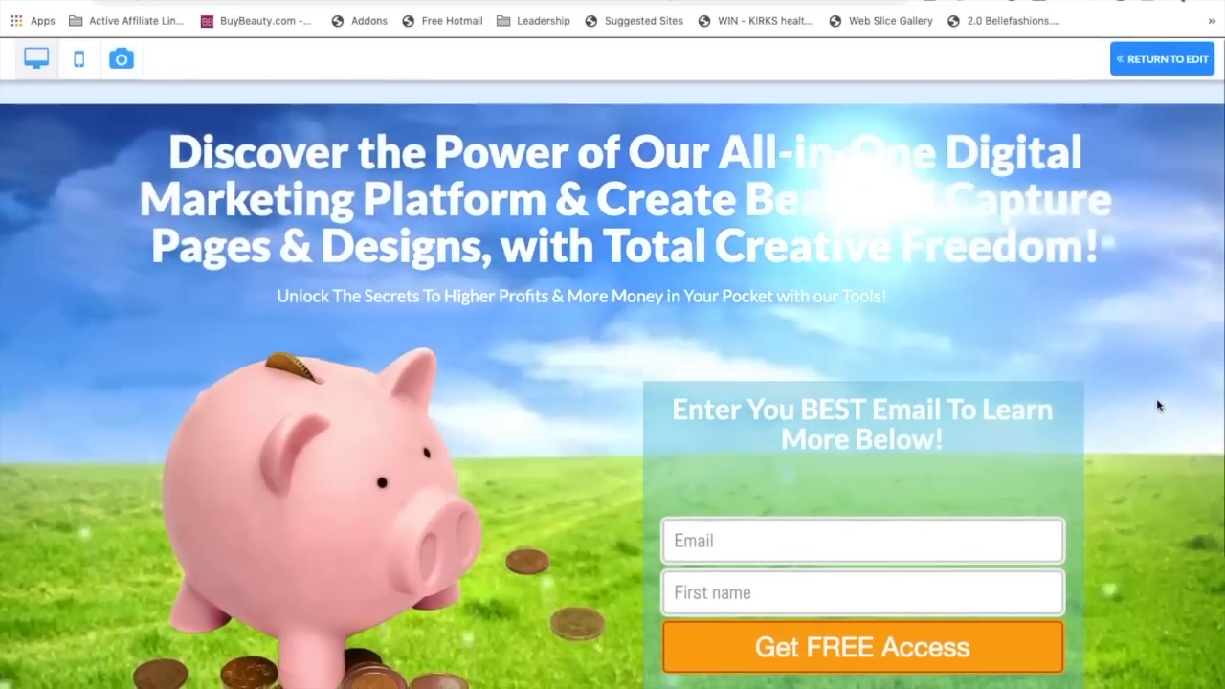